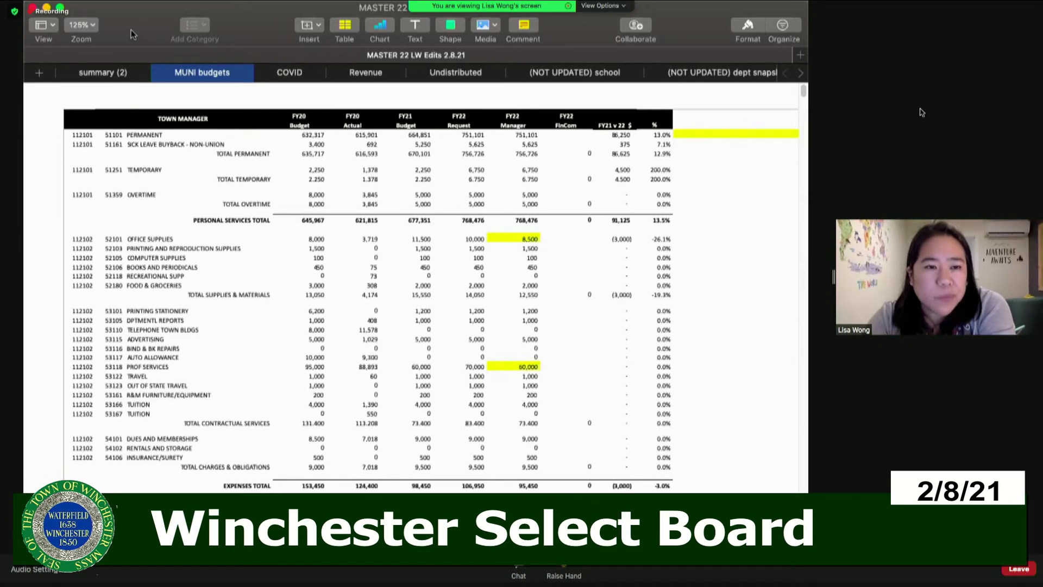
Review the FY22 Request and Manager amounts by department on the summary (2) sheet, down to total gross expenses
{"action": "left_click", "coordinate": [115, 73]}
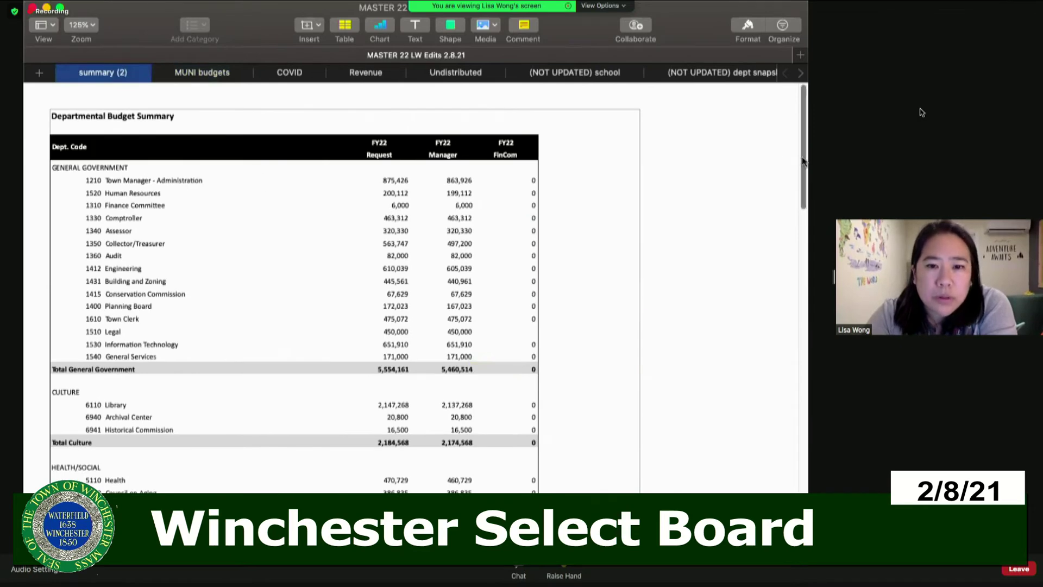
{"action": "scroll", "coordinate": [630, 184], "scroll_direction": "down", "scroll_amount": 2}
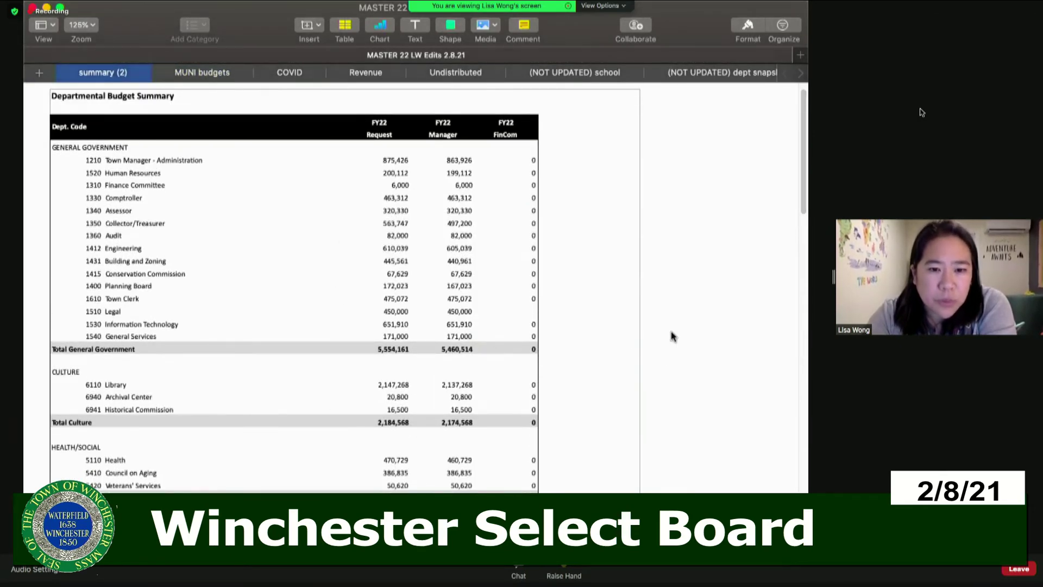
{"action": "scroll", "coordinate": [803, 201], "scroll_direction": "down", "scroll_amount": 5}
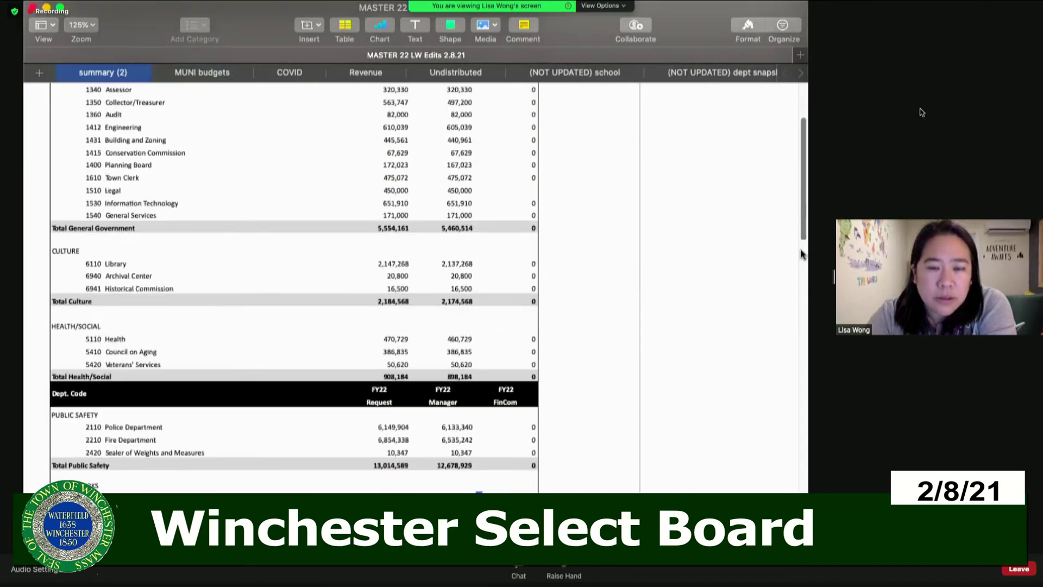
{"action": "scroll", "coordinate": [803, 201], "scroll_direction": "up", "scroll_amount": 4}
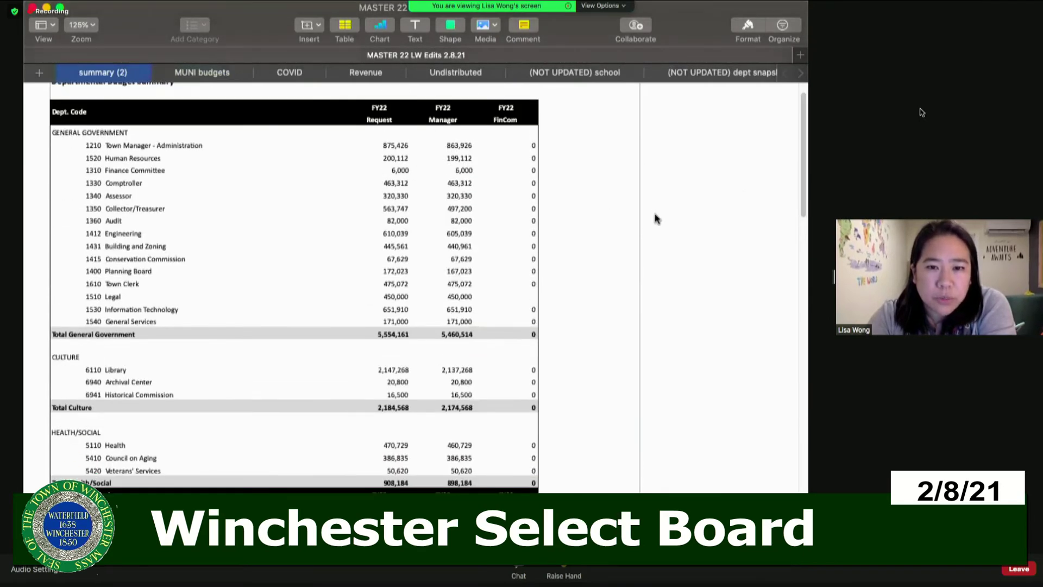
{"action": "left_click_drag", "start_coordinate": [803, 174], "coordinate": [790, 400]}
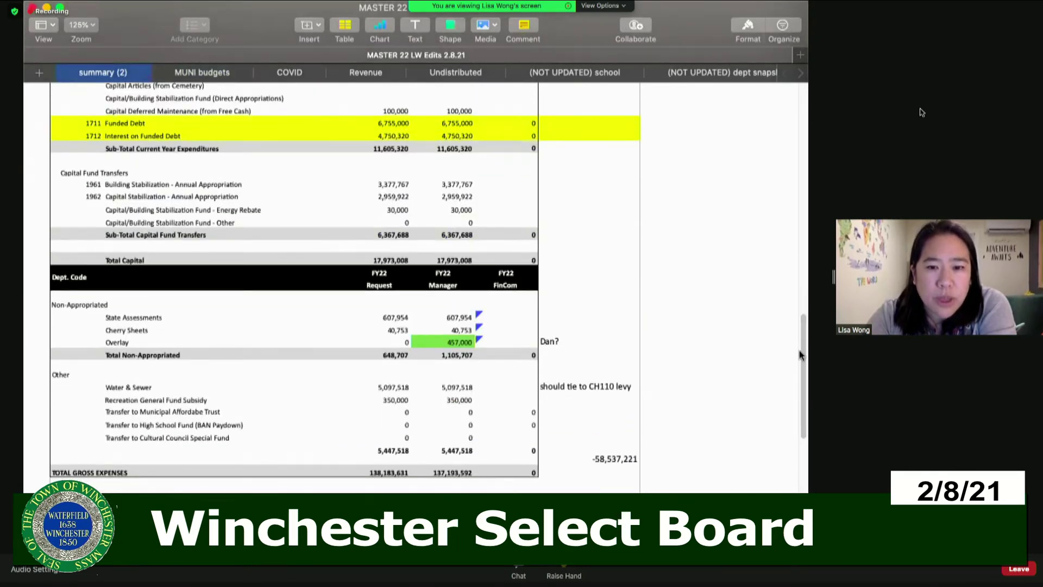
{"action": "scroll", "coordinate": [789, 267], "scroll_direction": "up", "scroll_amount": 5}
{"action": "scroll", "coordinate": [789, 261], "scroll_direction": "up", "scroll_amount": 20}
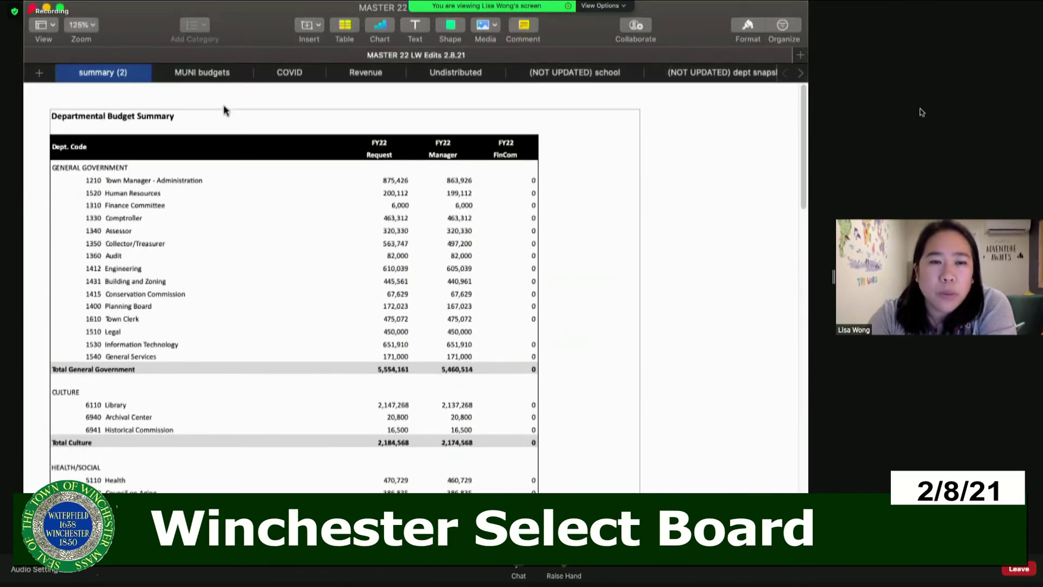
On the MUNI budgets sheet, examine the Town Manager's FY22 Manager amounts for office supplies, professional services, permanent and temporary staff
{"action": "left_click", "coordinate": [194, 77]}
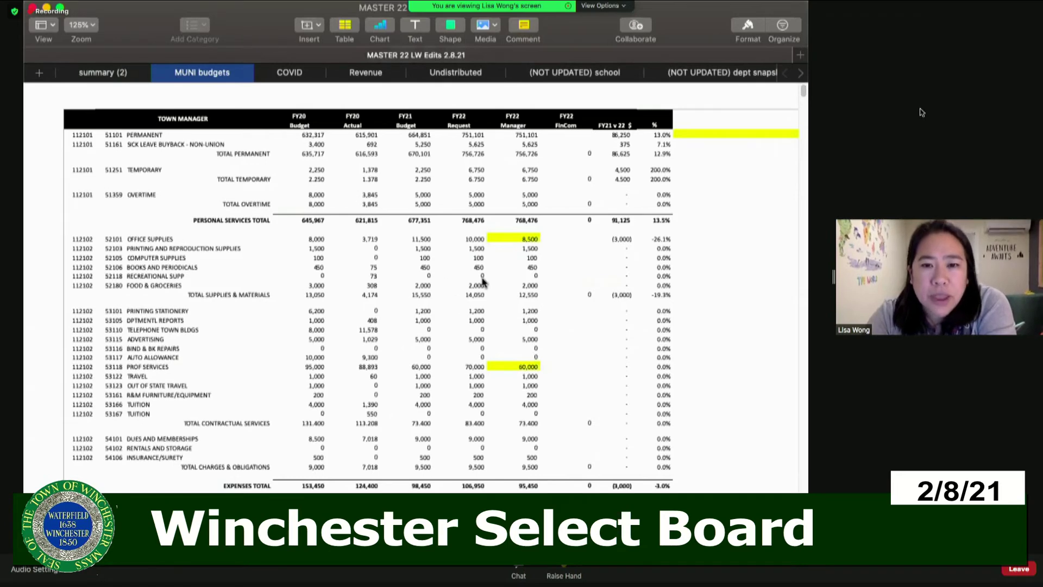
{"action": "left_click", "coordinate": [521, 242]}
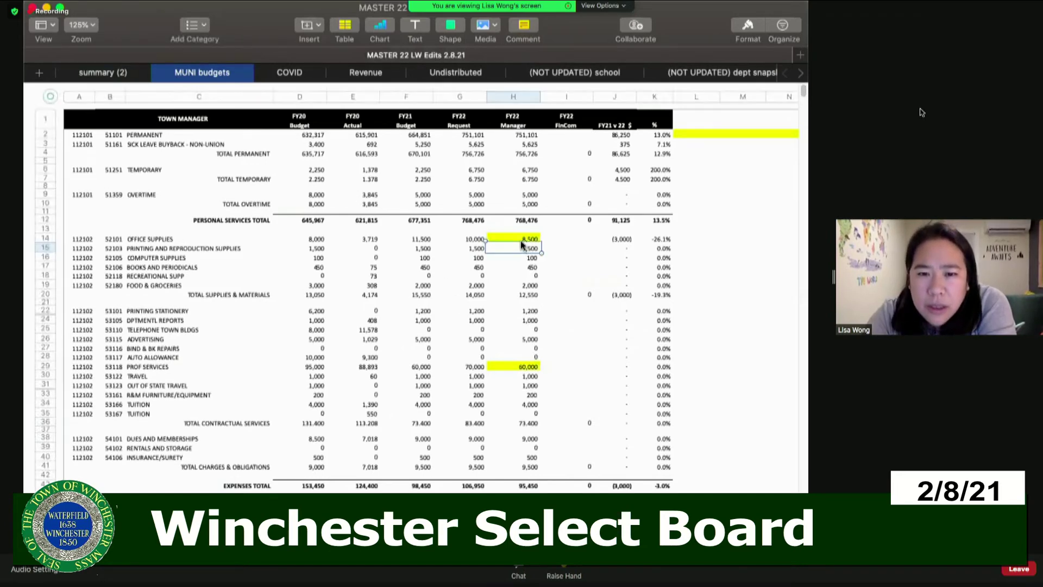
{"action": "left_click", "coordinate": [520, 240]}
{"action": "left_click", "coordinate": [526, 369]}
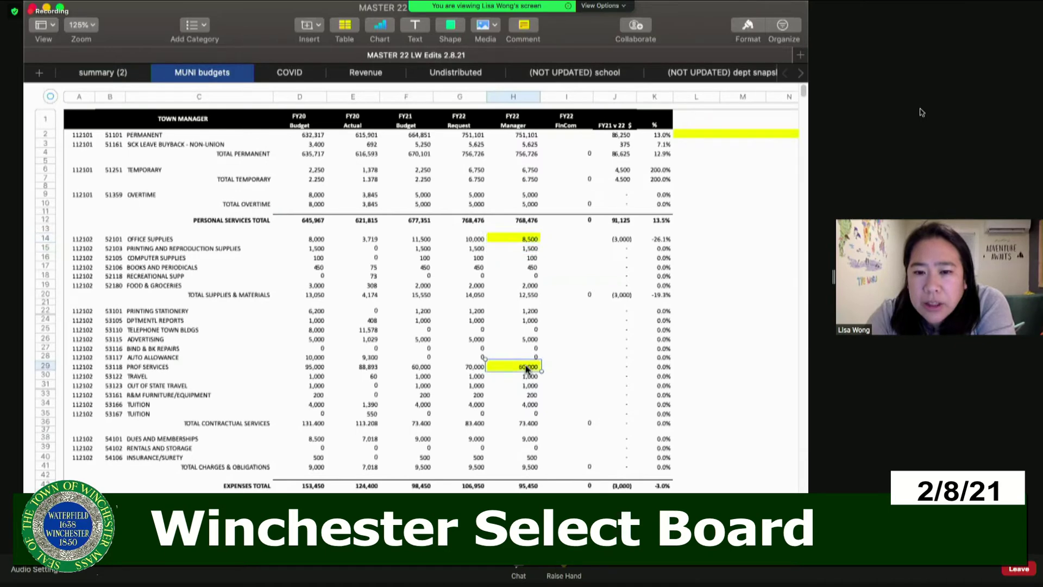
{"action": "left_click", "coordinate": [519, 237]}
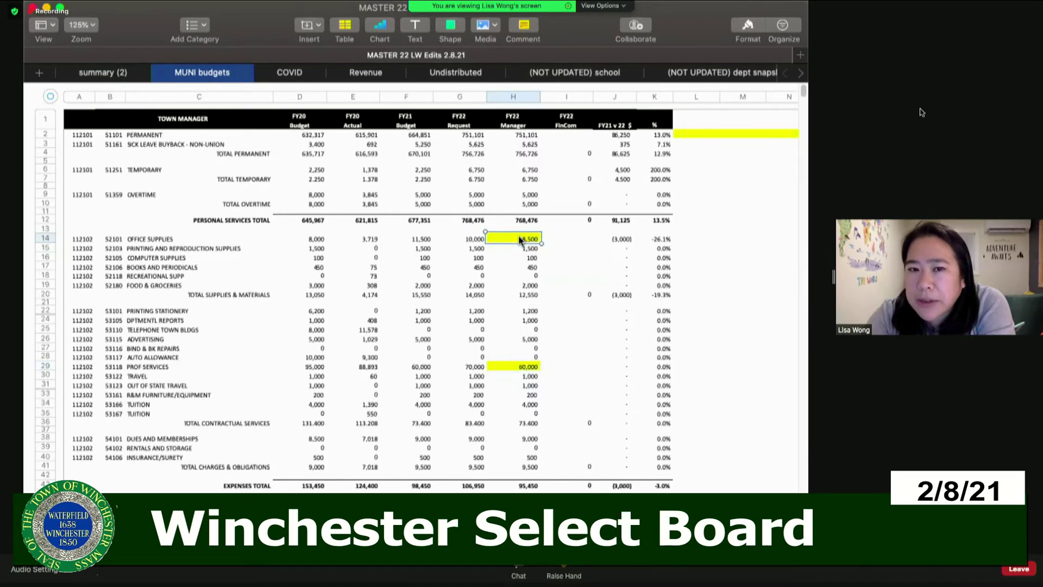
{"action": "left_click", "coordinate": [689, 135]}
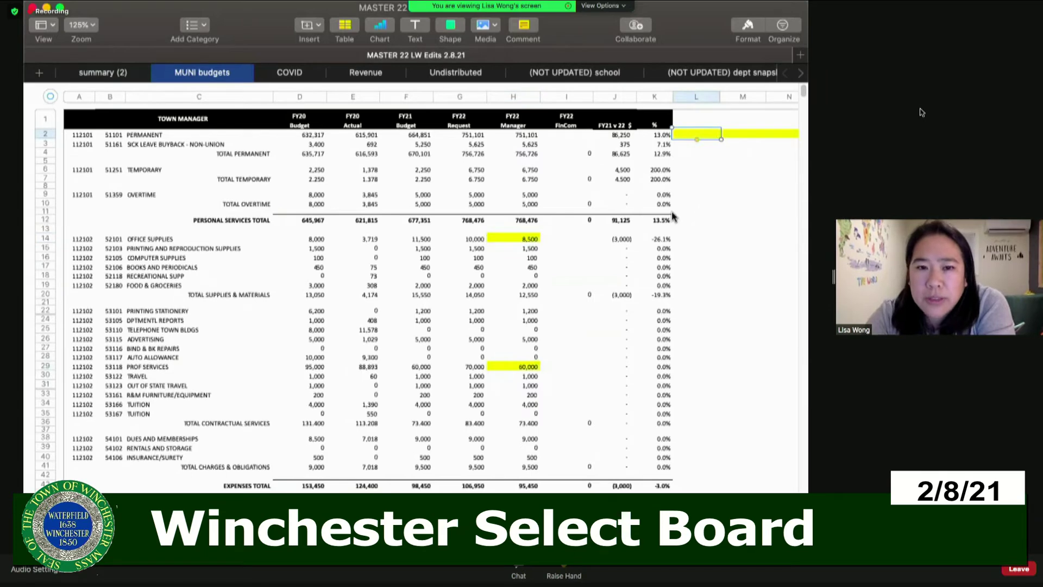
{"action": "left_click", "coordinate": [528, 136]}
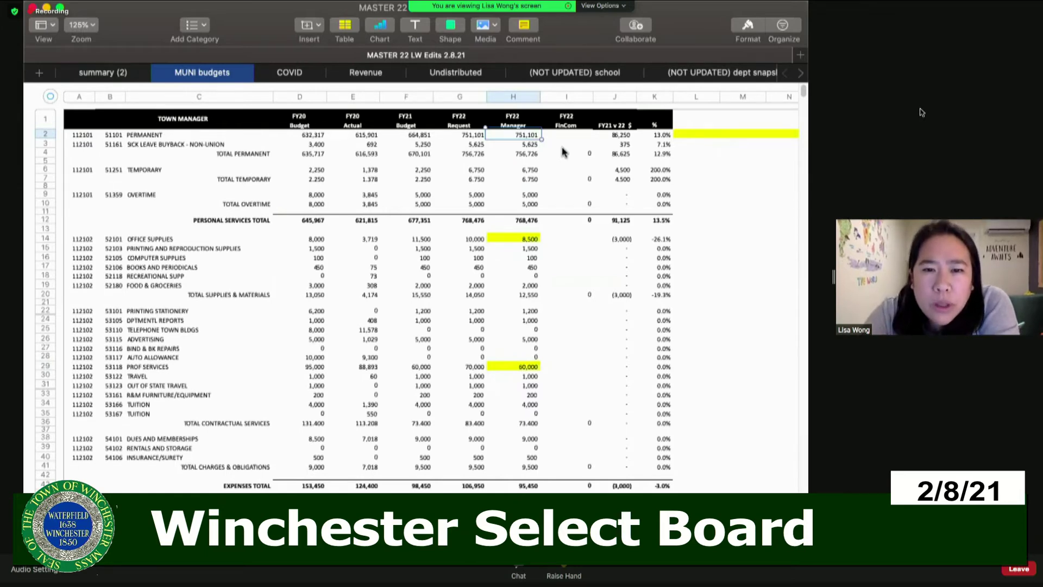
{"action": "left_click", "coordinate": [532, 171]}
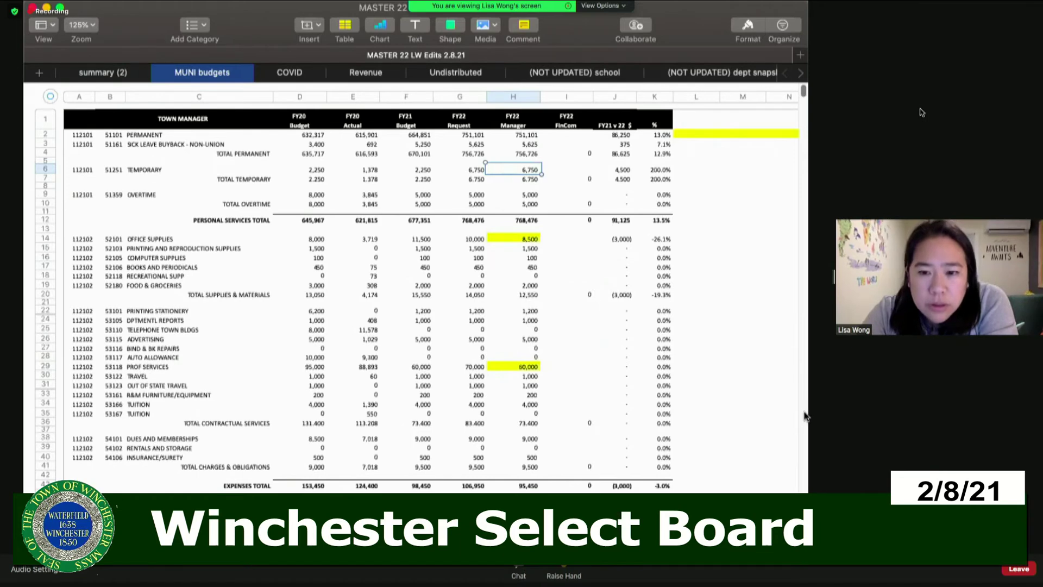
Compare the FY22 Request and Manager amounts for Human Resources professional services and the Treasurer/Collector's permanent staff
{"action": "scroll", "coordinate": [806, 416], "scroll_direction": "down", "scroll_amount": 10}
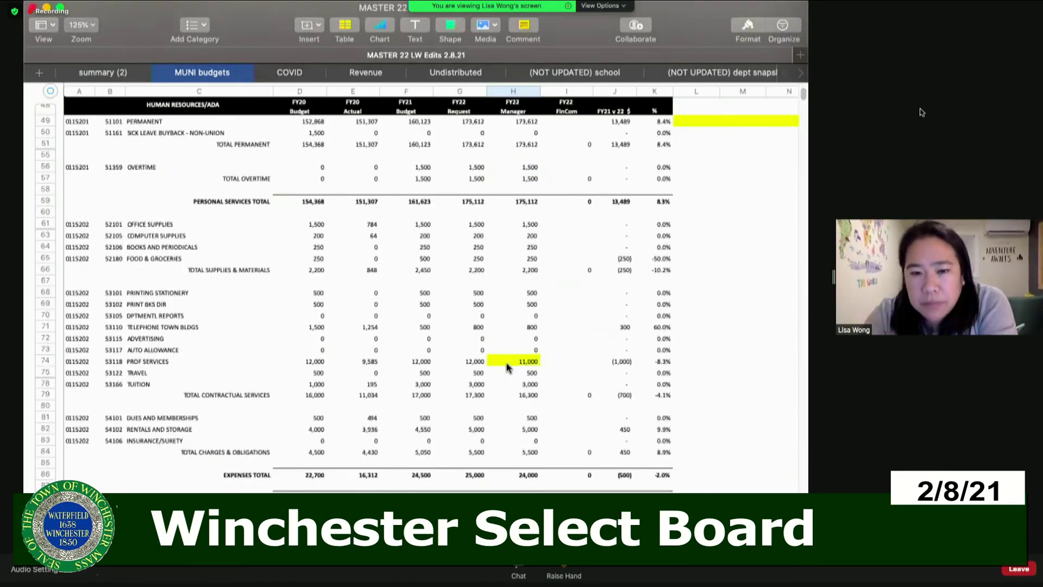
{"action": "left_click", "coordinate": [474, 362]}
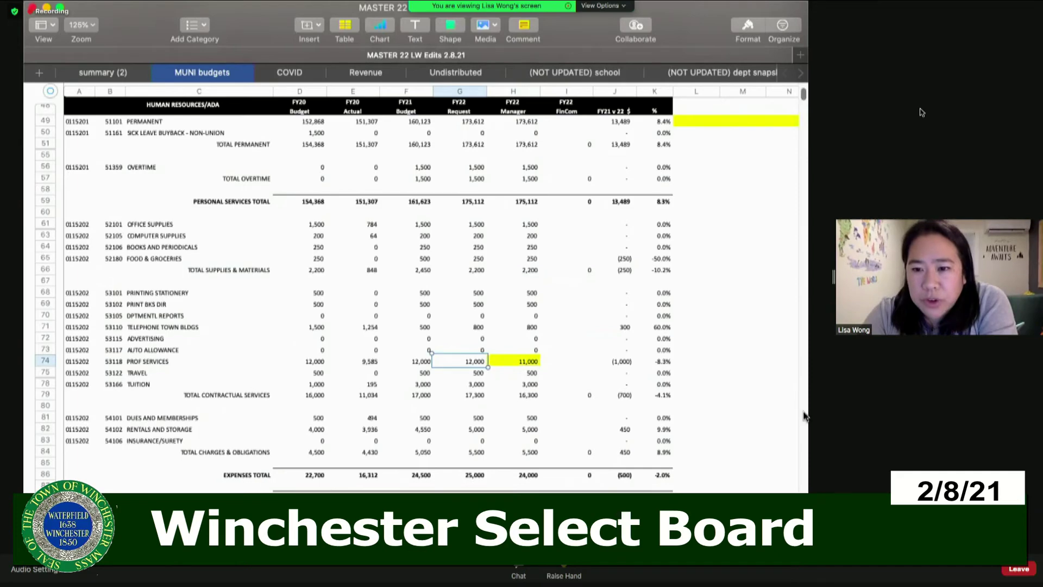
{"action": "scroll", "coordinate": [804, 416], "scroll_direction": "down", "scroll_amount": 10}
{"action": "scroll", "coordinate": [804, 416], "scroll_direction": "down", "scroll_amount": 20}
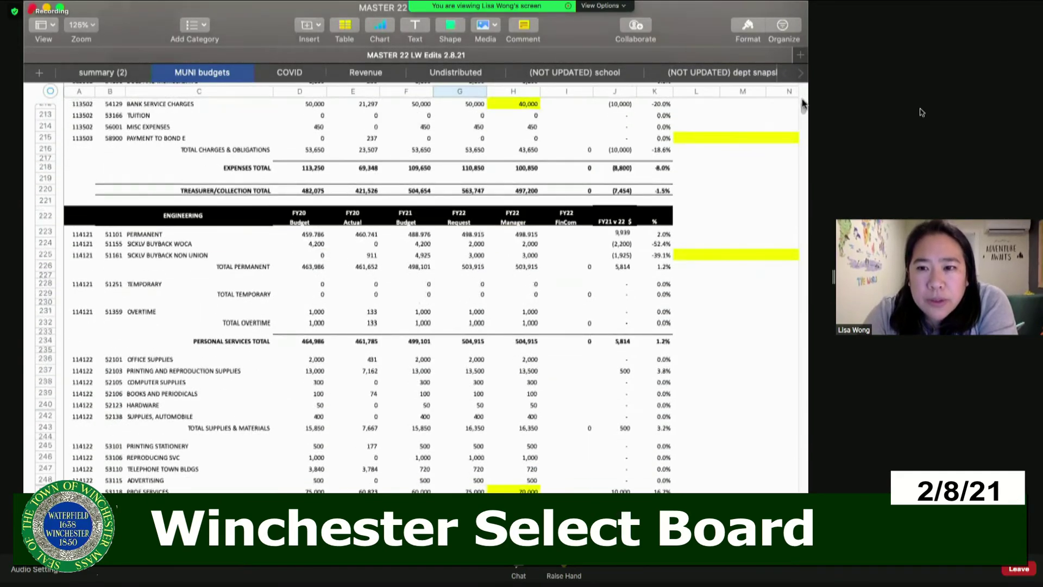
{"action": "scroll", "coordinate": [802, 101], "scroll_direction": "up", "scroll_amount": 8}
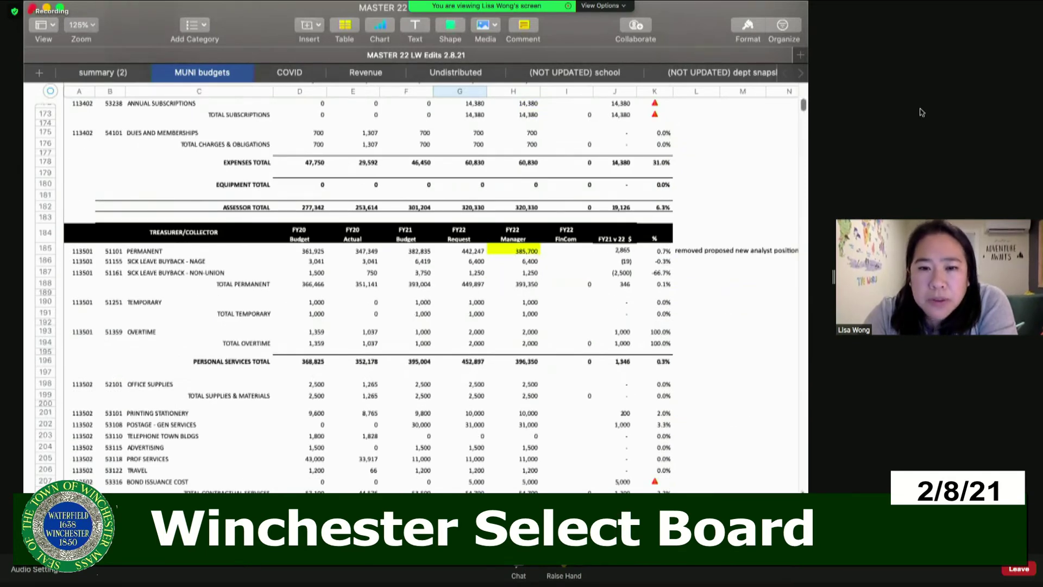
{"action": "left_click", "coordinate": [512, 252]}
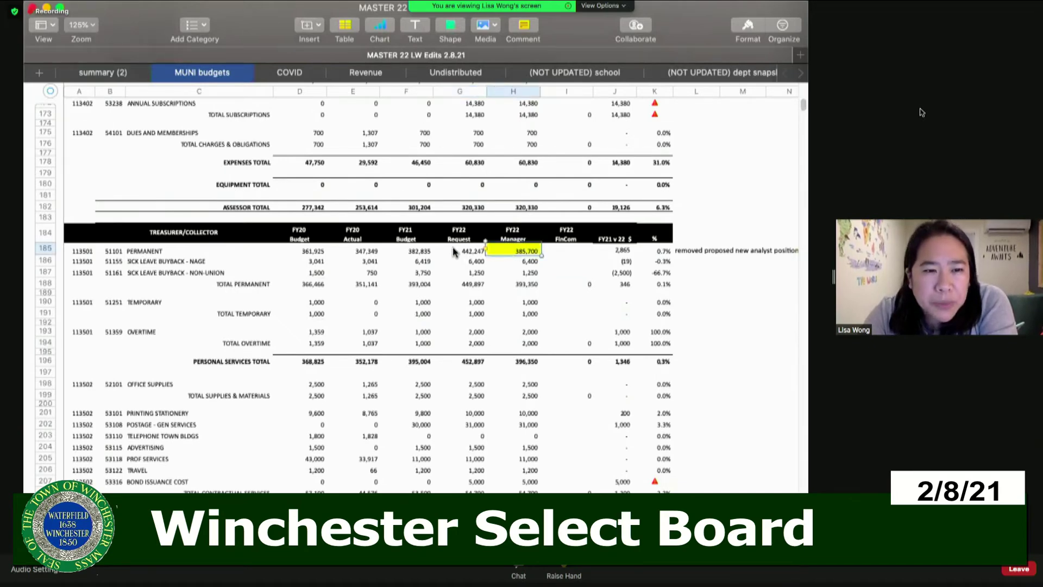
{"action": "left_click", "coordinate": [453, 248]}
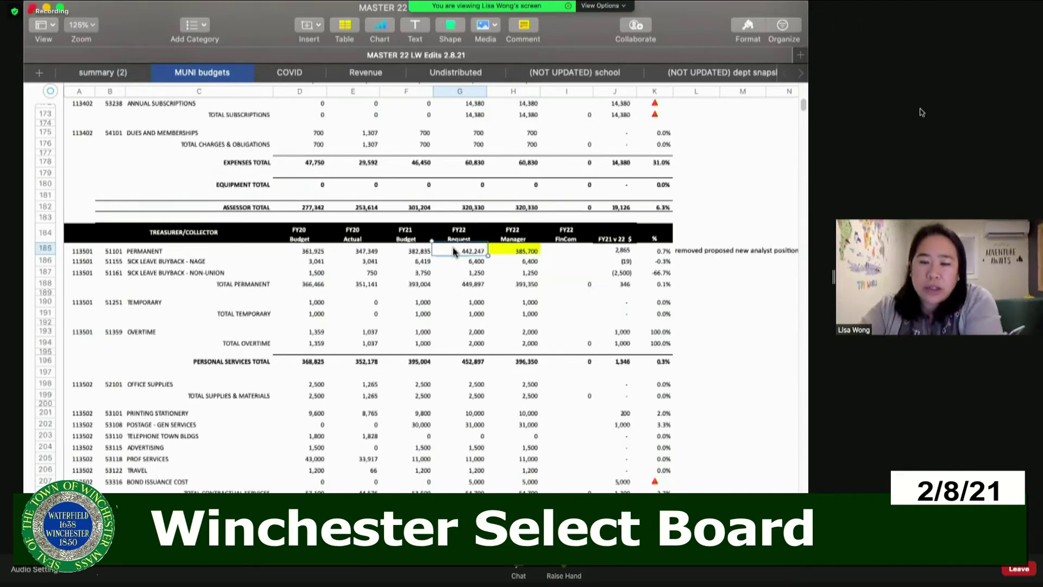
{"action": "left_click", "coordinate": [523, 252]}
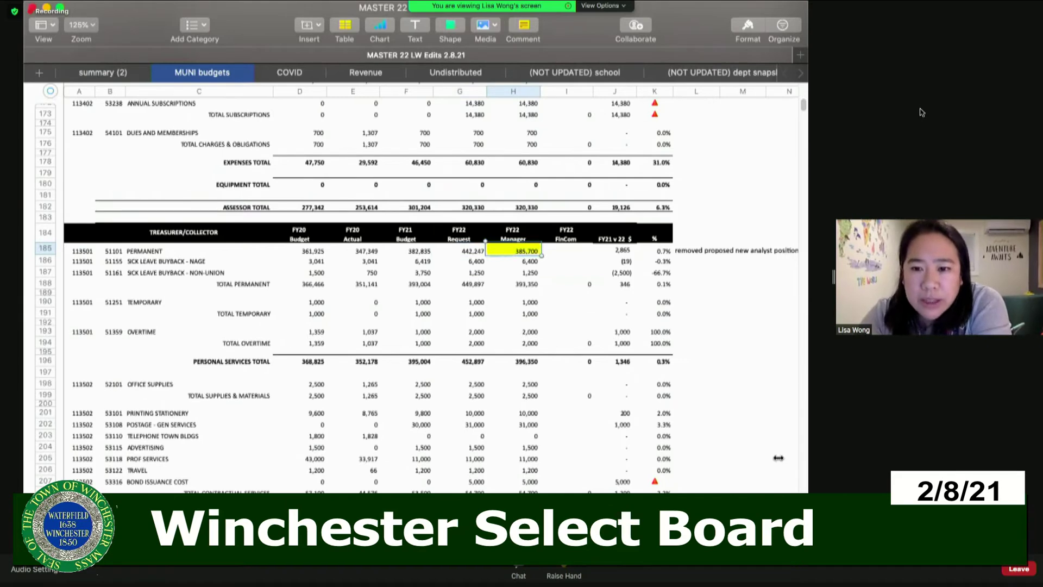
Compare Engineering's professional services amounts across the FY20 Budget, FY21 Budget and FY22 Request columns
{"action": "scroll", "coordinate": [804, 482], "scroll_direction": "down", "scroll_amount": 10}
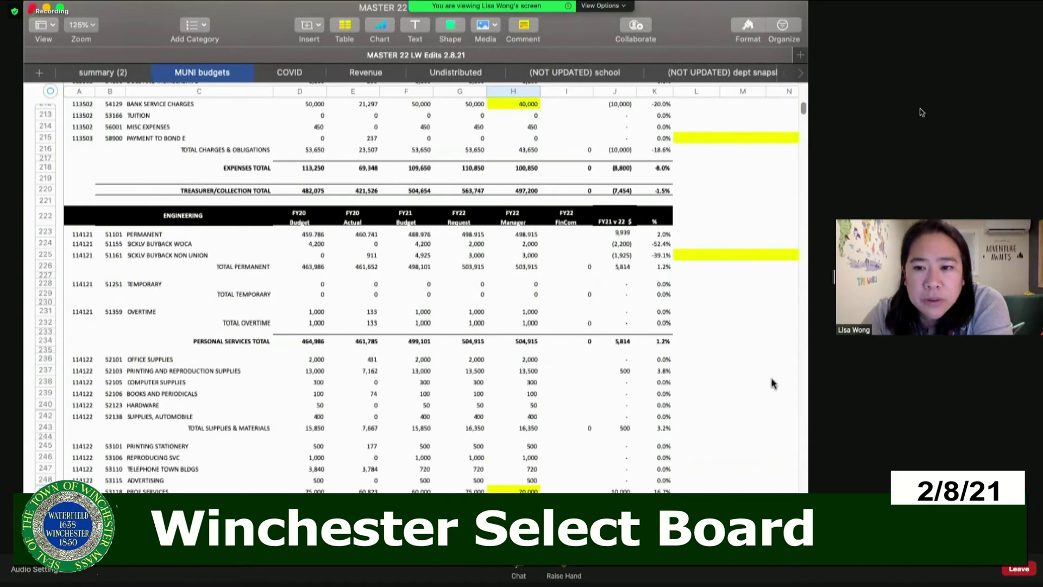
{"action": "scroll", "coordinate": [804, 116], "scroll_direction": "down", "scroll_amount": 5}
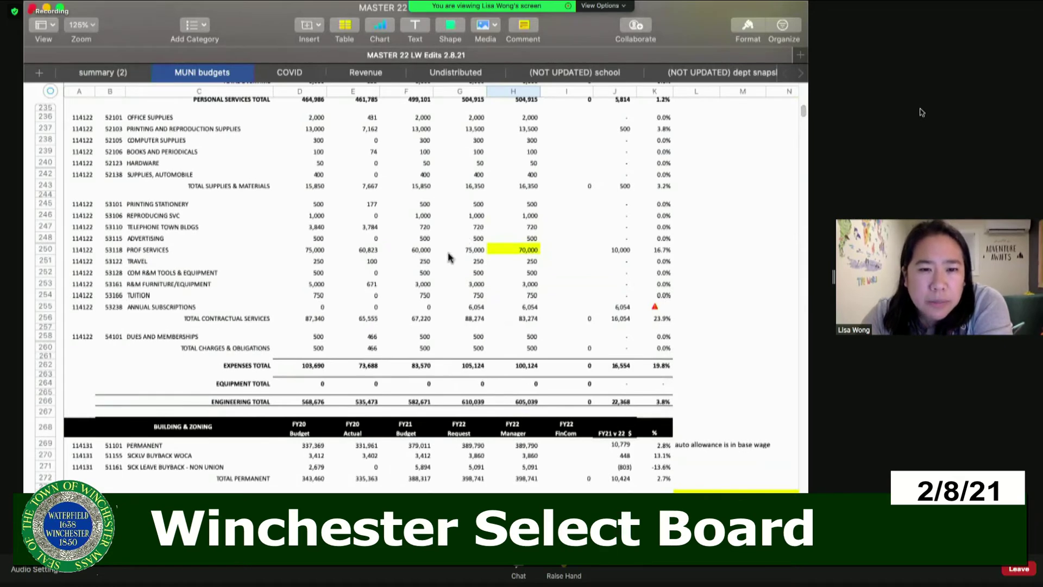
{"action": "left_click", "coordinate": [320, 253]}
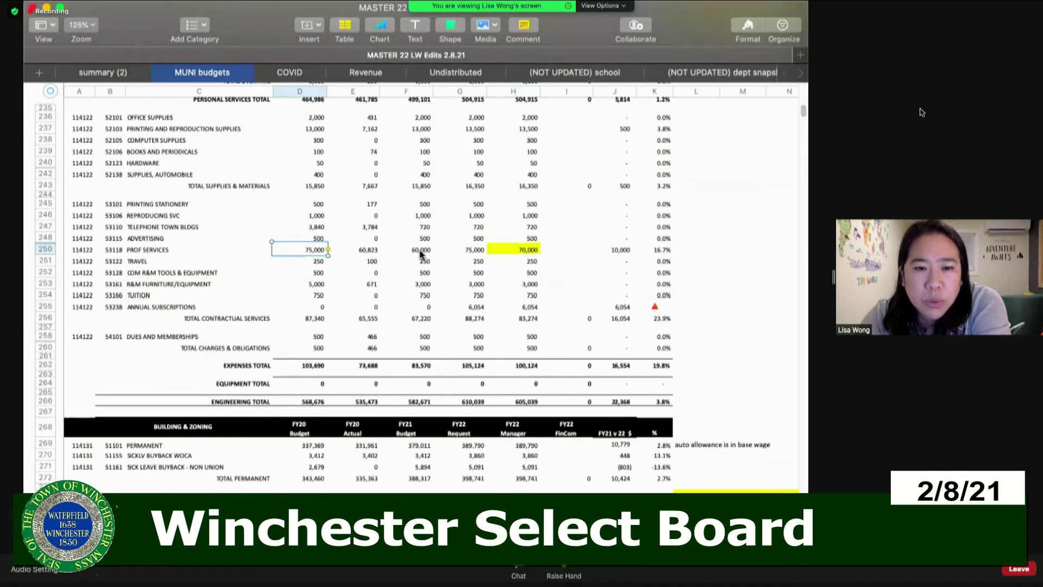
{"action": "left_click", "coordinate": [421, 251]}
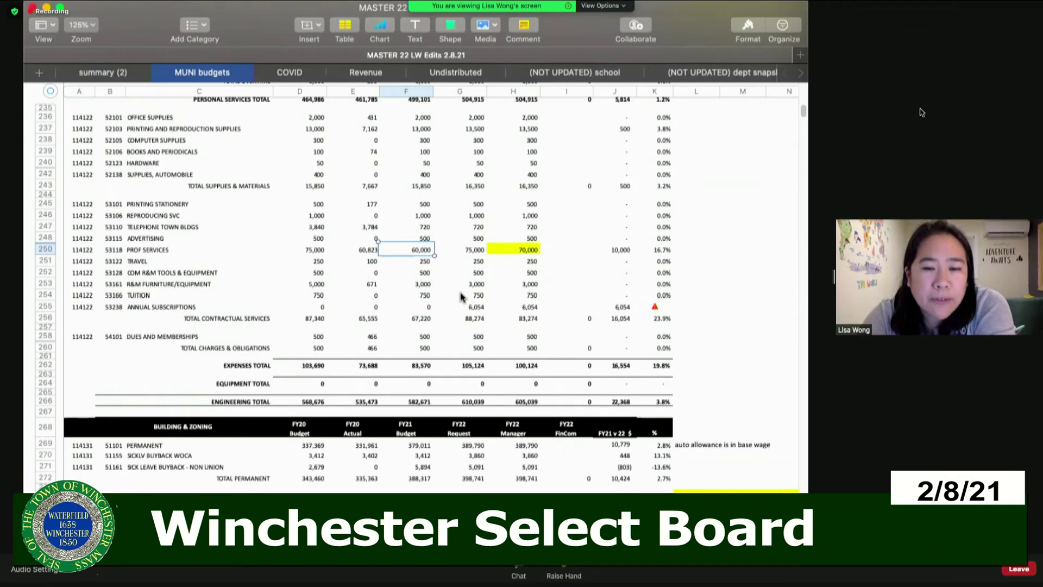
{"action": "left_click", "coordinate": [472, 253]}
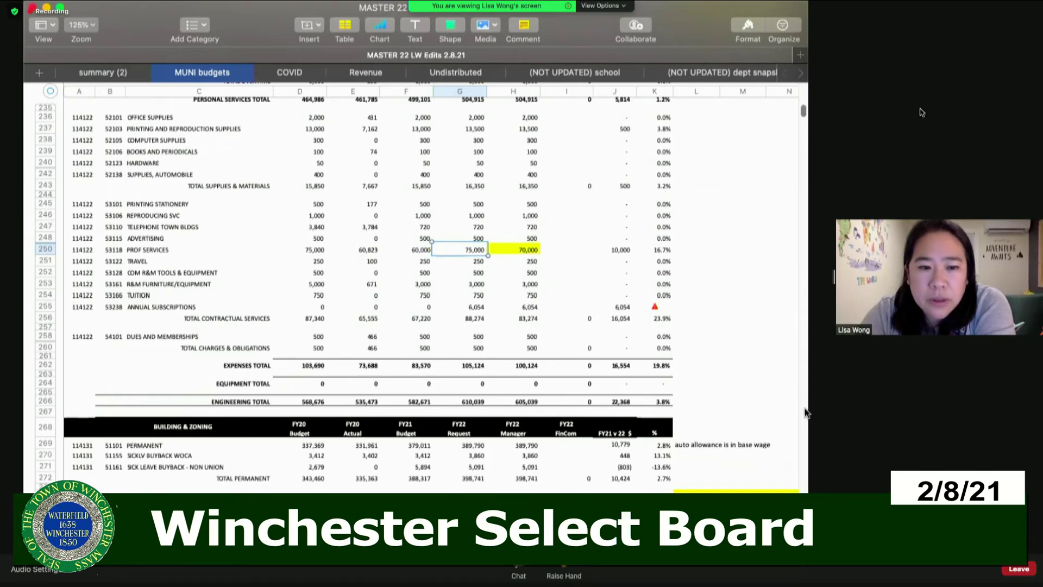
Compare Building & Zoning's annual subscriptions amounts for epermitting across the budget years and the FY22 Request and Manager columns
{"action": "scroll", "coordinate": [806, 413], "scroll_direction": "down", "scroll_amount": 10}
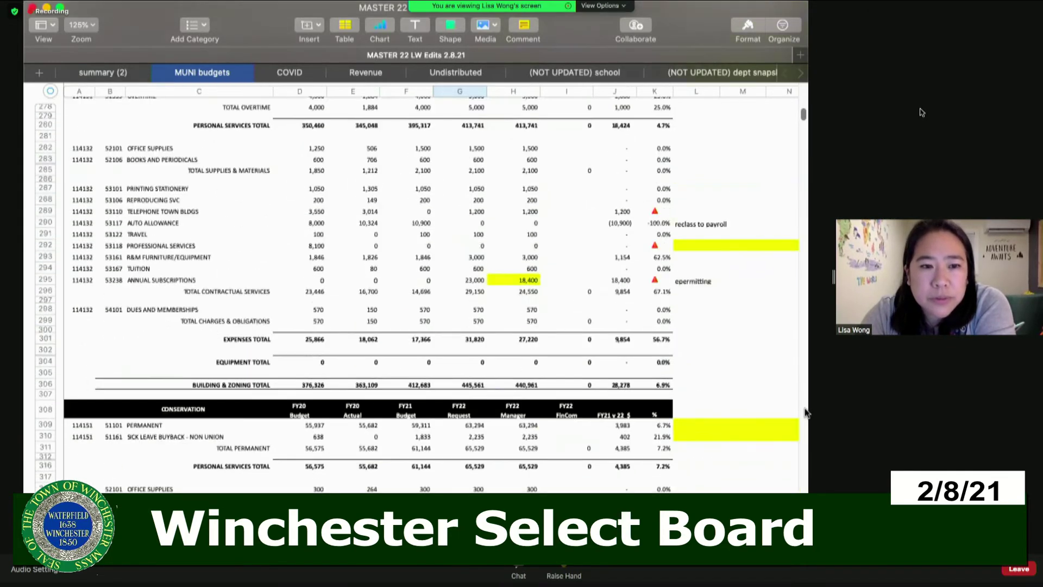
{"action": "left_click", "coordinate": [527, 282]}
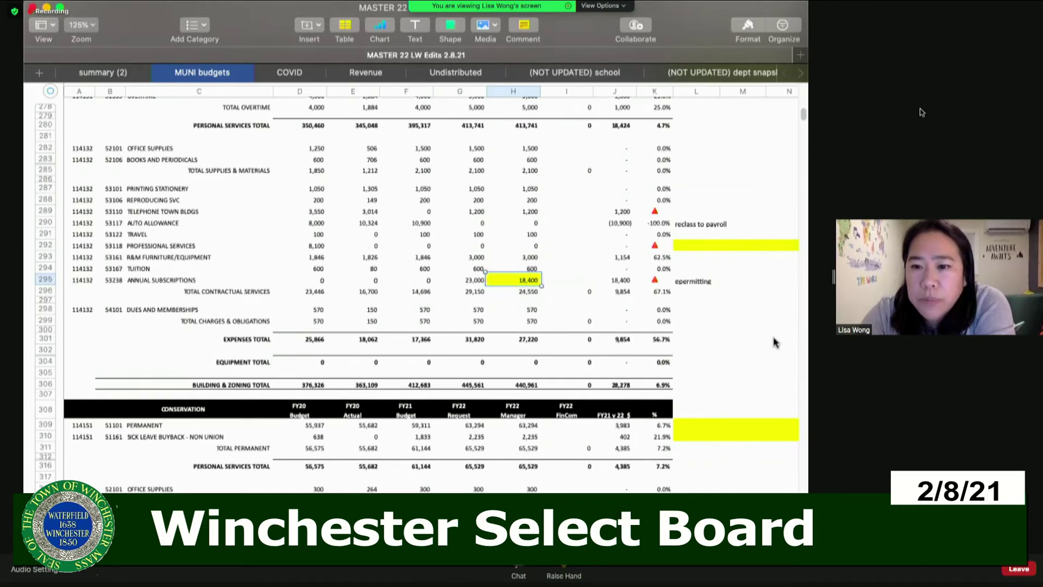
{"action": "left_click", "coordinate": [468, 281]}
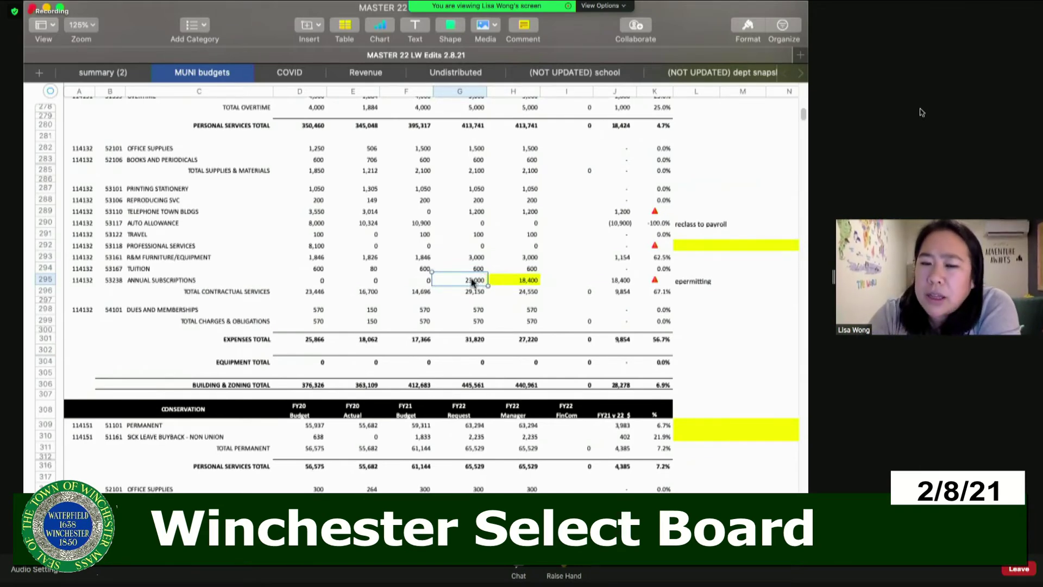
{"action": "left_click", "coordinate": [408, 281]}
{"action": "key", "text": "Left"}
{"action": "key", "text": "Right"}
{"action": "key", "text": "Left"}
{"action": "key", "text": "Left"}
{"action": "key", "text": "Right"}
{"action": "key", "text": "Right"}
{"action": "key", "text": "Right"}
{"action": "key", "text": "Right"}
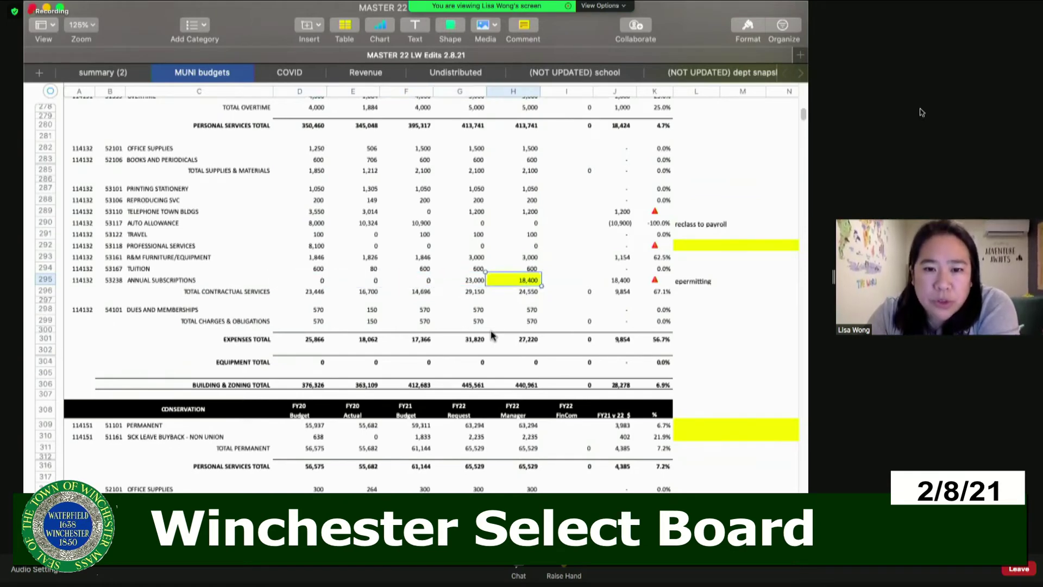
{"action": "key", "text": "Left"}
{"action": "key", "text": "Right"}
{"action": "key", "text": "Left"}
{"action": "key", "text": "Left"}
{"action": "key", "text": "Right"}
{"action": "key", "text": "Right"}
{"action": "key", "text": "Left"}
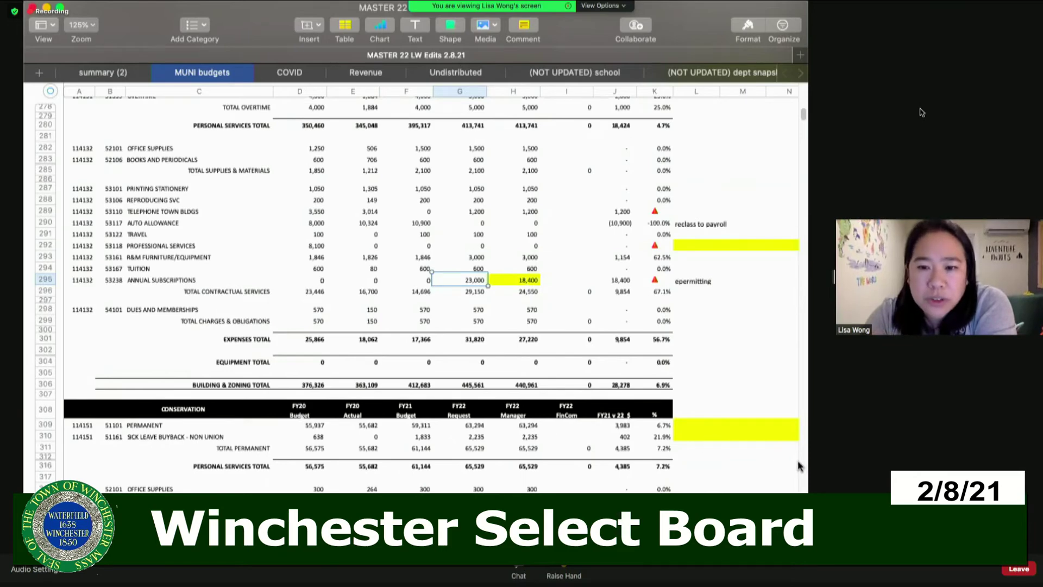
Review the Clerk budget and compare Information Technology's permanent staff amounts for FY21 Budget, FY22 Request and FY22 Manager
{"action": "scroll", "coordinate": [803, 466], "scroll_direction": "down", "scroll_amount": 15}
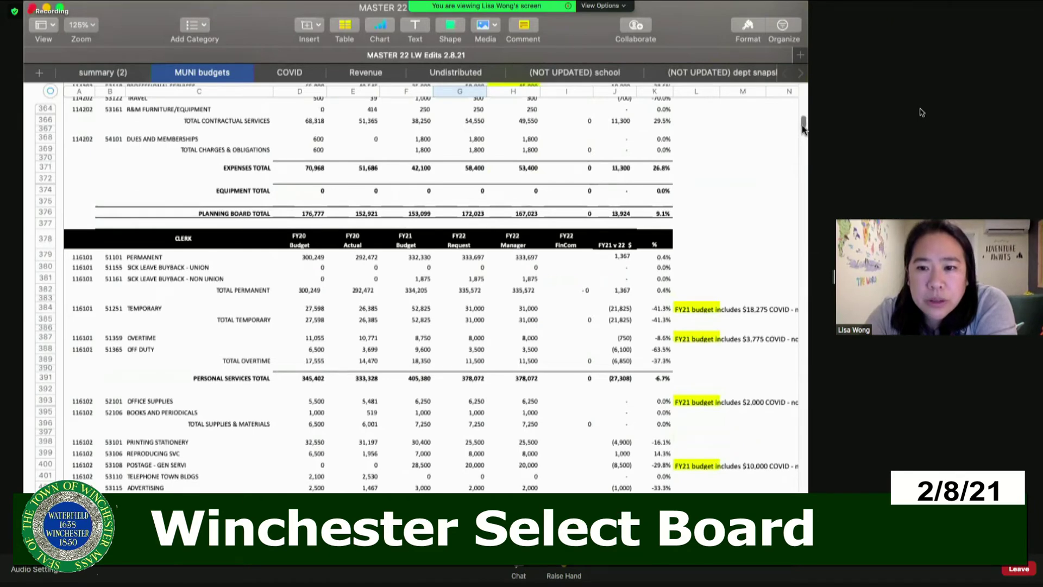
{"action": "scroll", "coordinate": [803, 130], "scroll_direction": "down", "scroll_amount": 5}
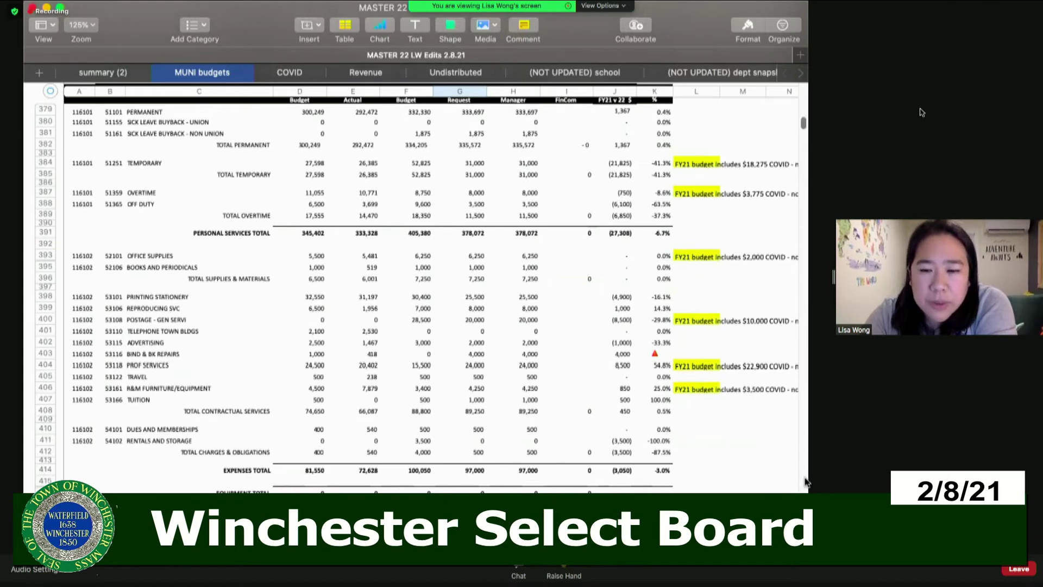
{"action": "scroll", "coordinate": [804, 471], "scroll_direction": "down", "scroll_amount": 10}
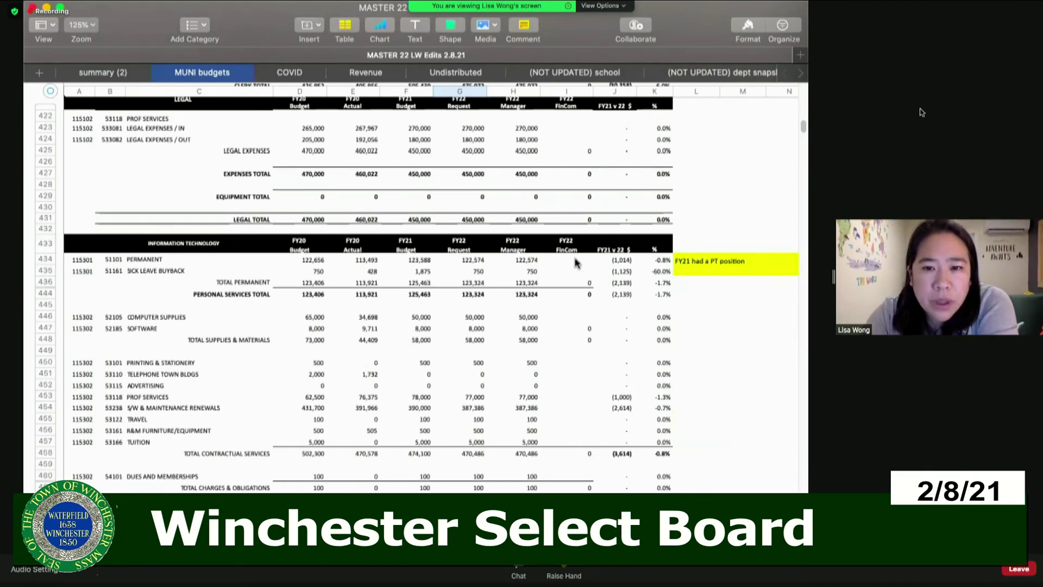
{"action": "left_click", "coordinate": [517, 262]}
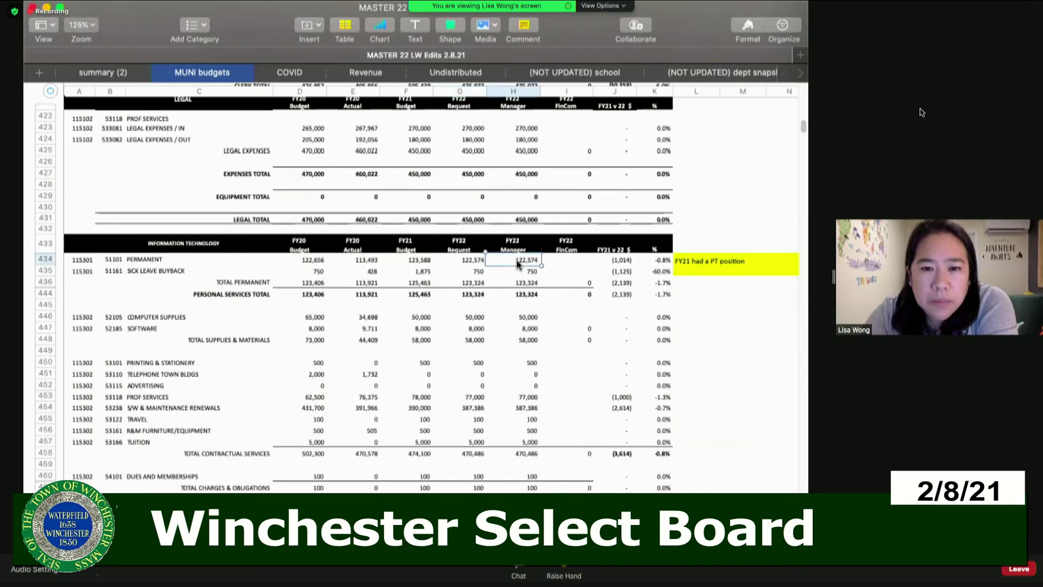
{"action": "left_click", "coordinate": [416, 262]}
{"action": "left_click", "coordinate": [466, 262]}
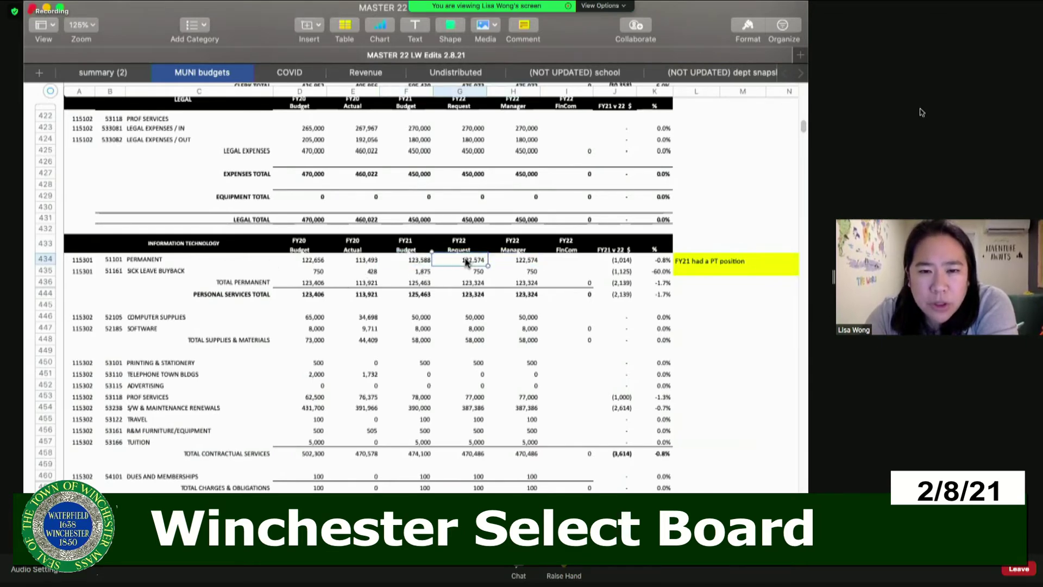
Compare Information Technology's FY21 Budget and FY22 Manager permanent staff amounts, and review the departments from General Services through Veterans Services
{"action": "left_click", "coordinate": [420, 263]}
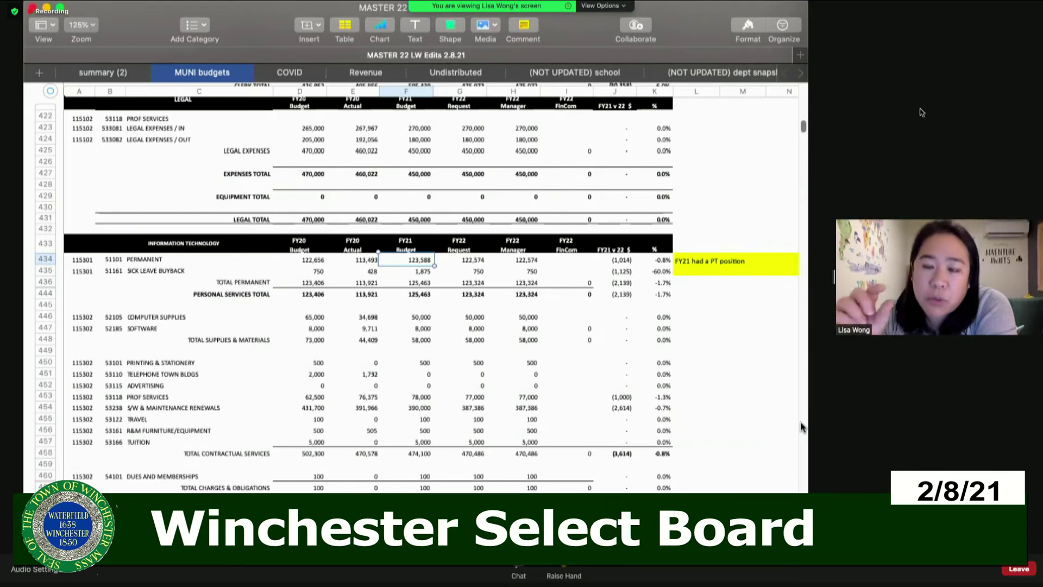
{"action": "left_click", "coordinate": [519, 263]}
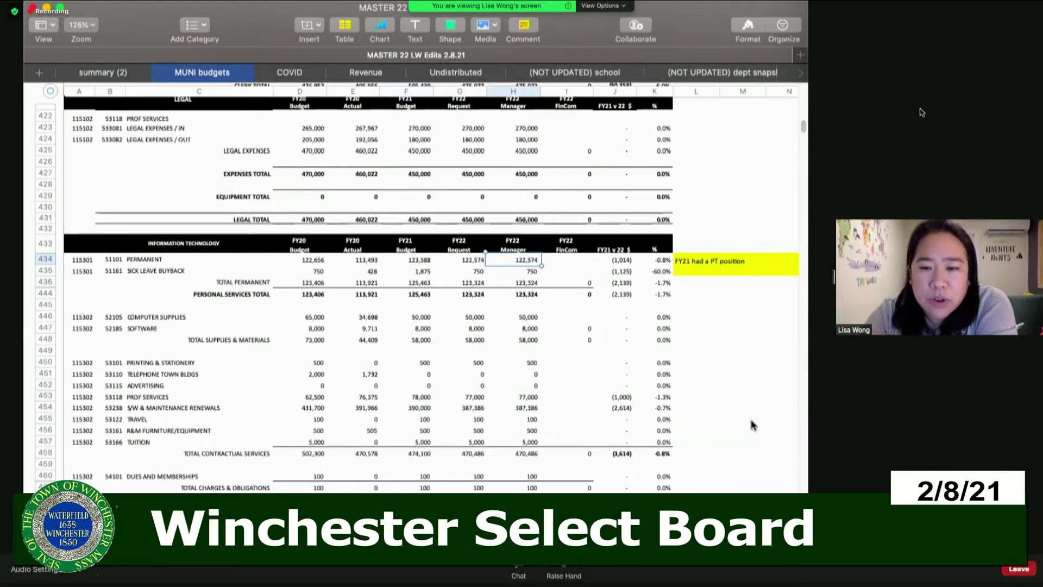
{"action": "scroll", "coordinate": [808, 476], "scroll_direction": "down", "scroll_amount": 2}
{"action": "scroll", "coordinate": [807, 477], "scroll_direction": "down", "scroll_amount": 10}
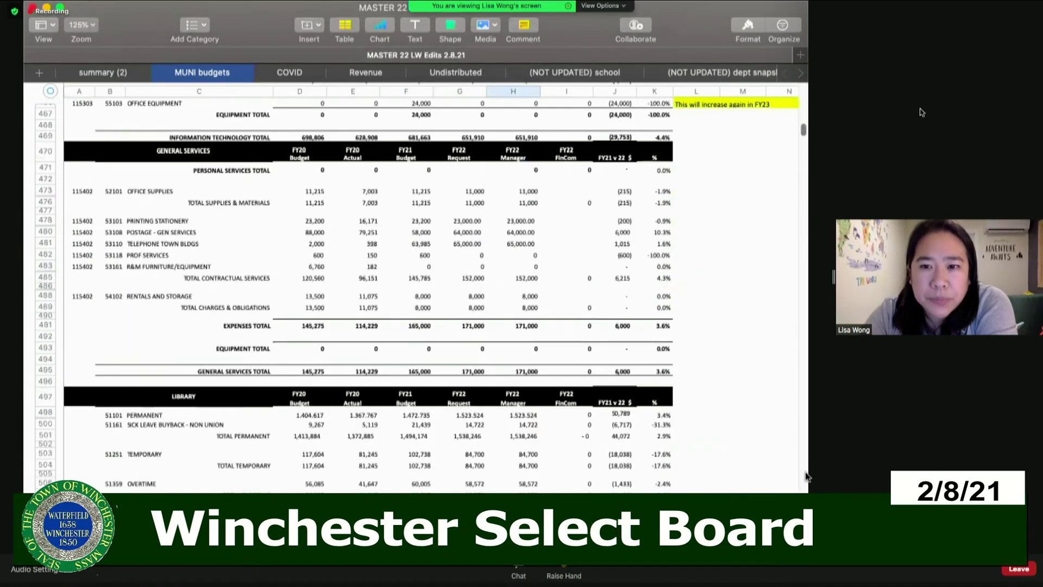
{"action": "scroll", "coordinate": [807, 477], "scroll_direction": "down", "scroll_amount": 20}
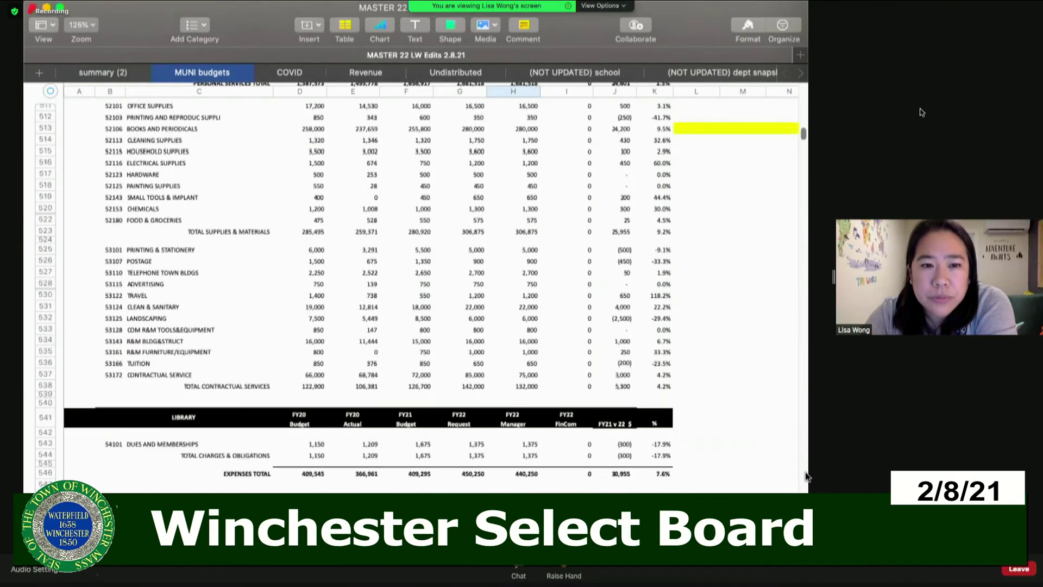
{"action": "scroll", "coordinate": [808, 477], "scroll_direction": "down", "scroll_amount": 20}
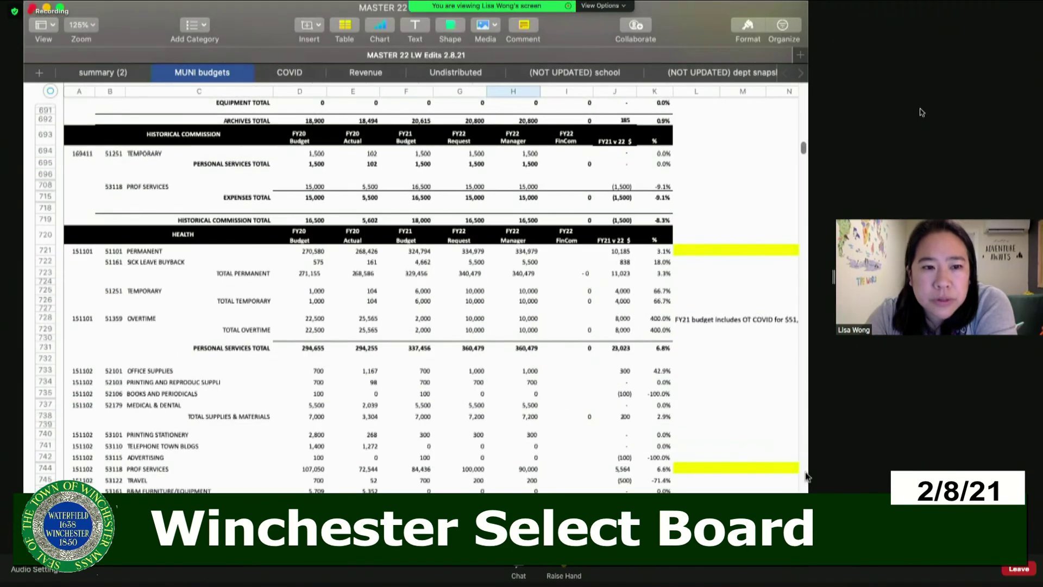
{"action": "scroll", "coordinate": [807, 476], "scroll_direction": "down", "scroll_amount": 20}
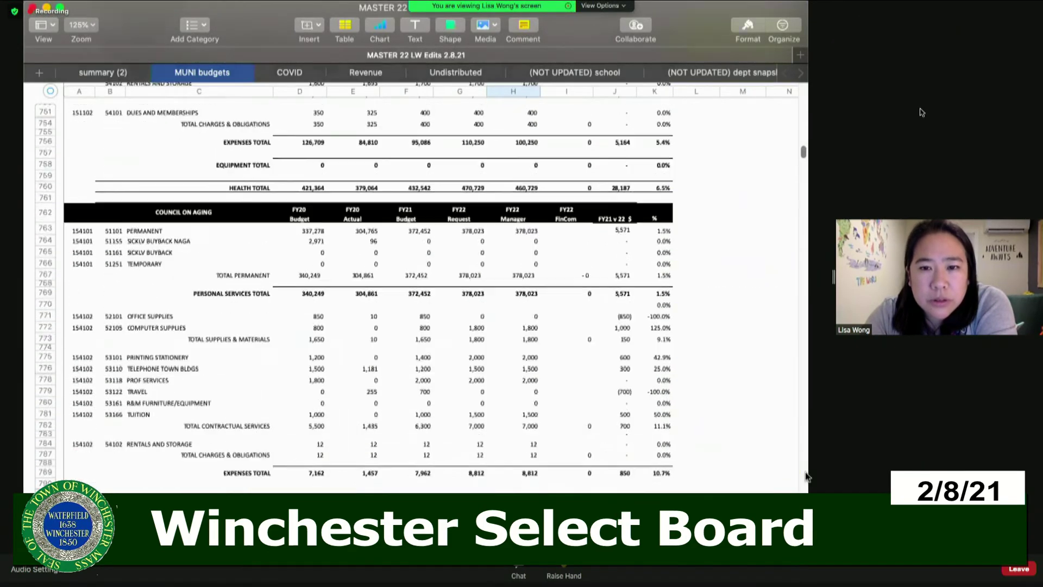
{"action": "scroll", "coordinate": [807, 477], "scroll_direction": "down", "scroll_amount": 3}
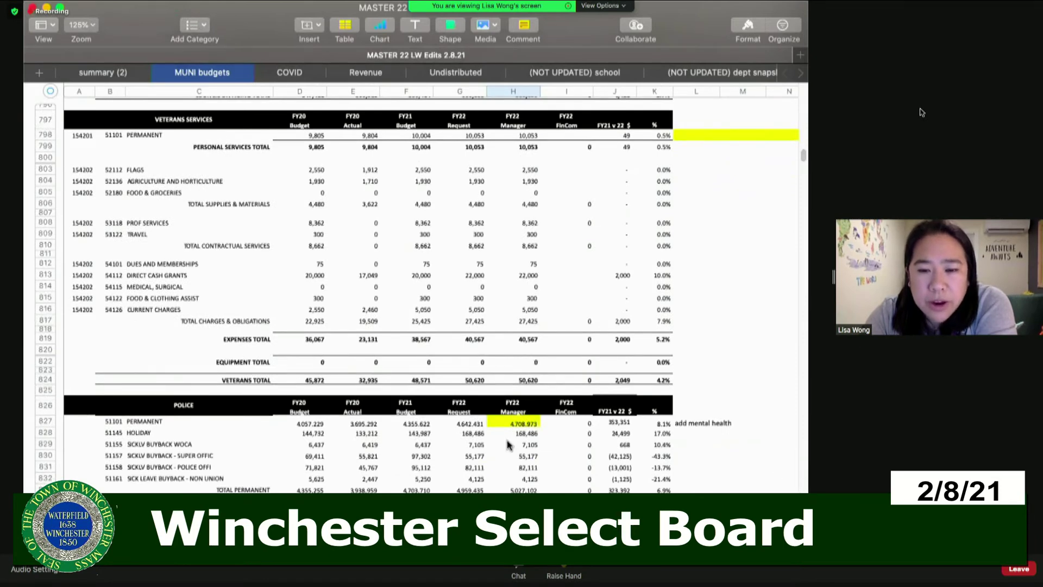
Review the Police personal services amounts in the FY22 Manager column, checking the highlighted permanent and temporary staff lines
{"action": "left_click", "coordinate": [518, 426]}
{"action": "key", "text": "Down"}
{"action": "key", "text": "Down"}
{"action": "key", "text": "Down"}
{"action": "key", "text": "Down"}
{"action": "key", "text": "Down"}
{"action": "key", "text": "Down"}
{"action": "key", "text": "Down"}
{"action": "key", "text": "Down"}
{"action": "key", "text": "Down"}
{"action": "key", "text": "Down"}
{"action": "key", "text": "Down"}
{"action": "key", "text": "Down"}
{"action": "key", "text": "Down"}
{"action": "key", "text": "Down"}
{"action": "key", "text": "Down"}
{"action": "key", "text": "Down"}
{"action": "key", "text": "Down"}
{"action": "key", "text": "Down"}
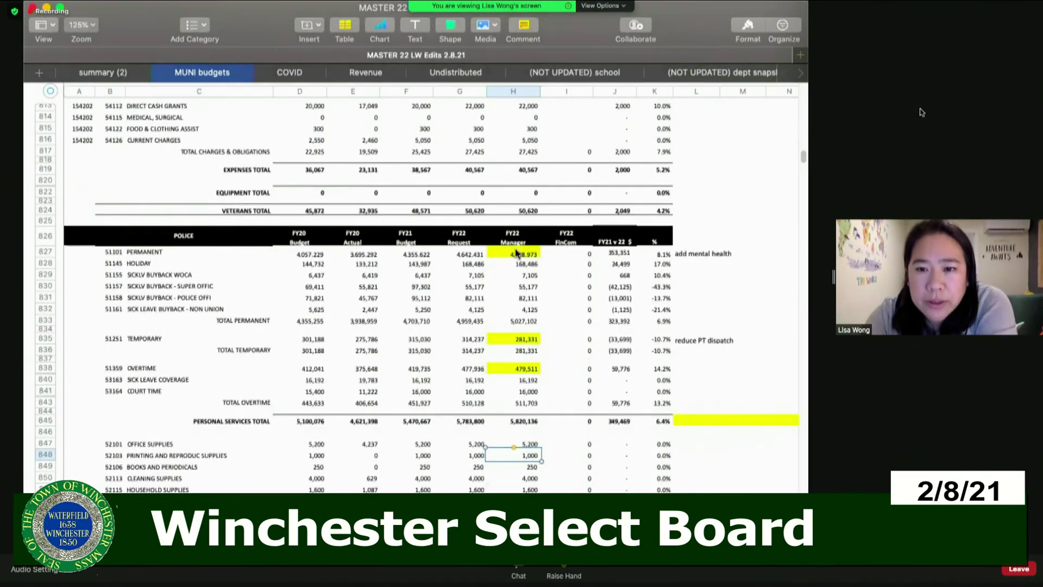
{"action": "left_click", "coordinate": [518, 253]}
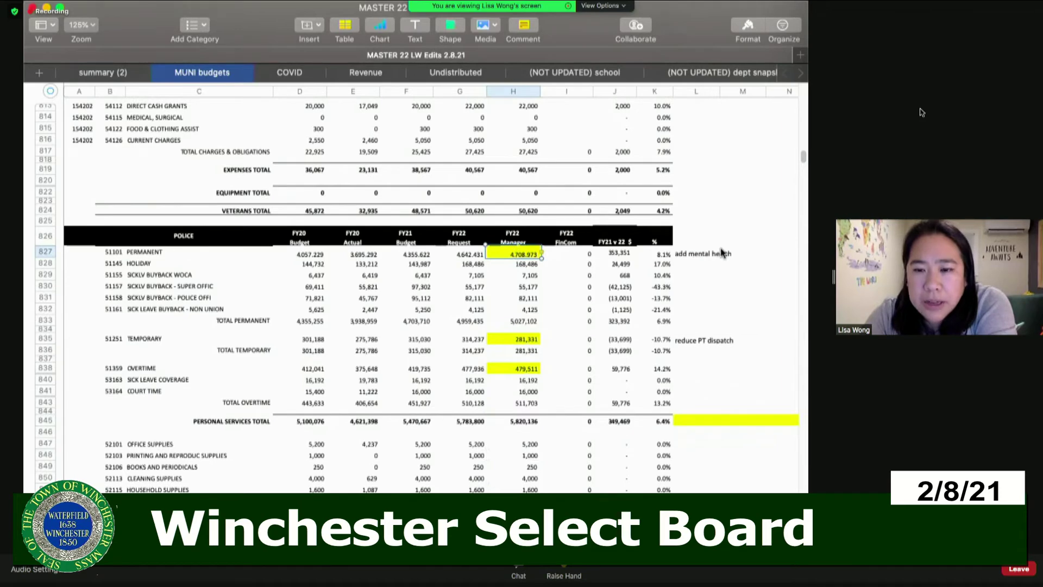
{"action": "left_click", "coordinate": [528, 340]}
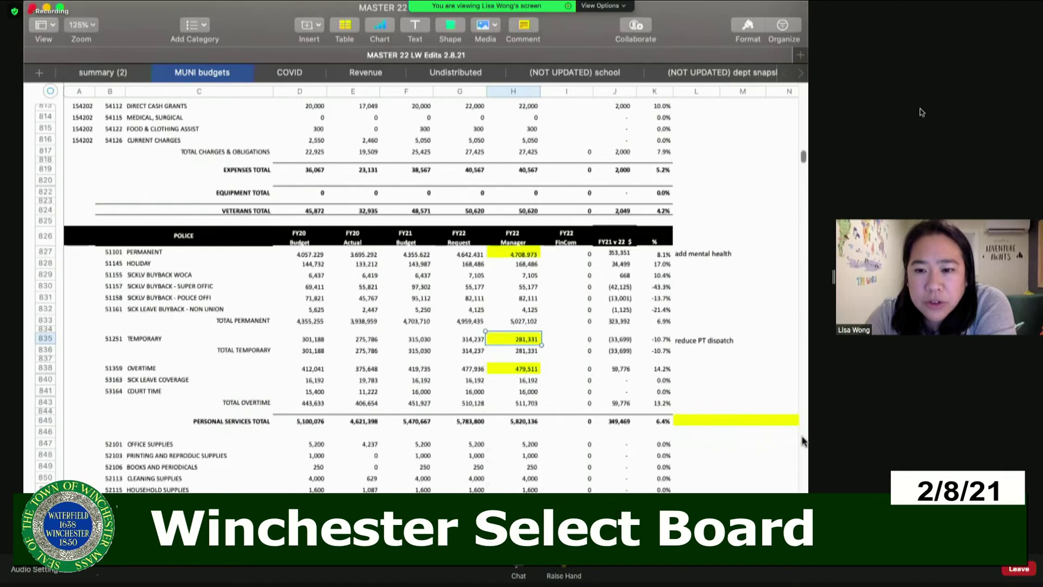
Compare the FY22 Request and FY22 Manager amounts for Police public safety vehicles
{"action": "scroll", "coordinate": [803, 441], "scroll_direction": "down", "scroll_amount": 2}
{"action": "scroll", "coordinate": [805, 441], "scroll_direction": "down", "scroll_amount": 10}
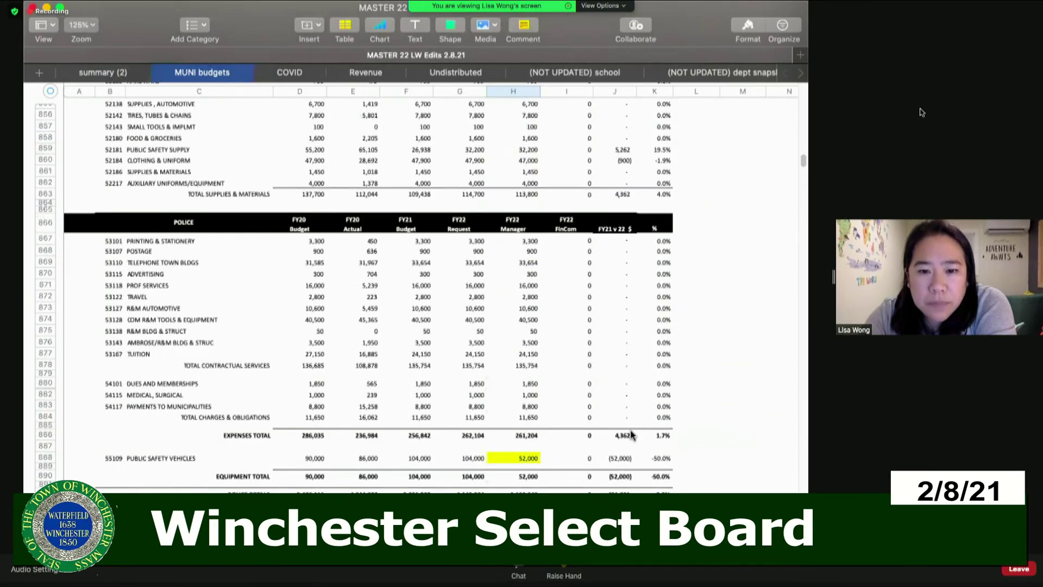
{"action": "left_click", "coordinate": [517, 460]}
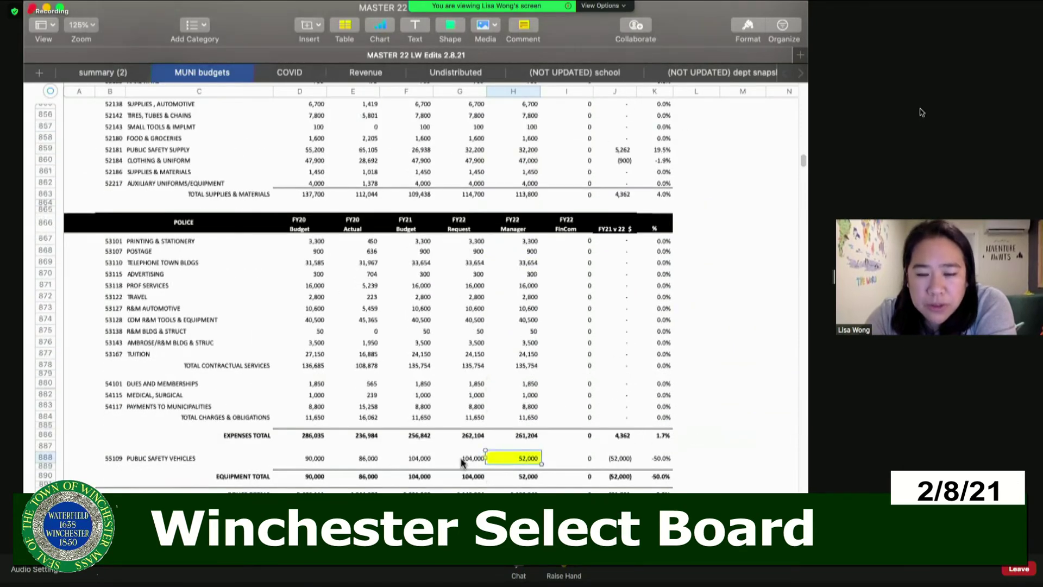
{"action": "left_click", "coordinate": [463, 461]}
{"action": "left_click", "coordinate": [513, 462]}
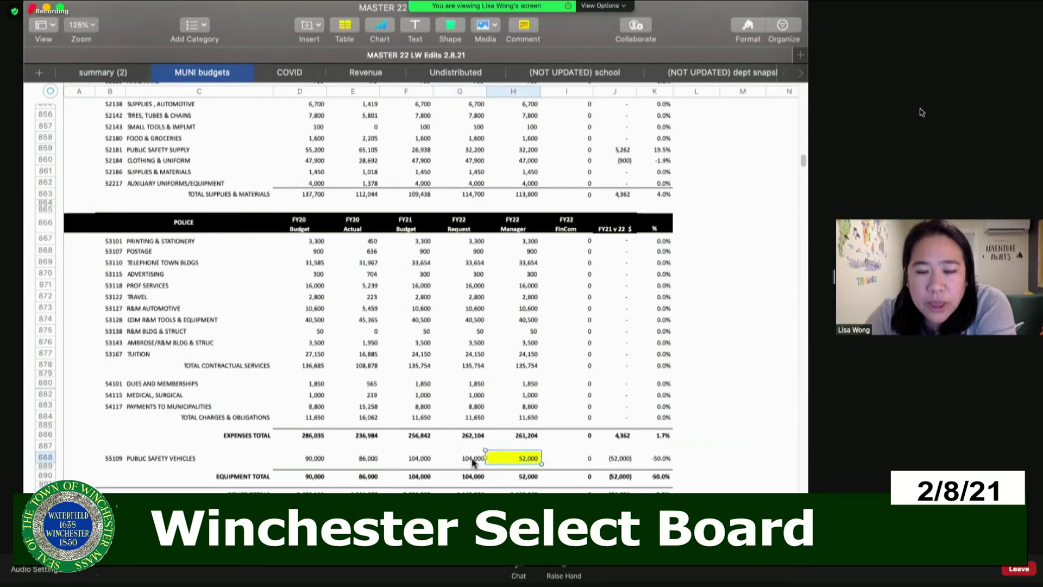
{"action": "left_click", "coordinate": [473, 462]}
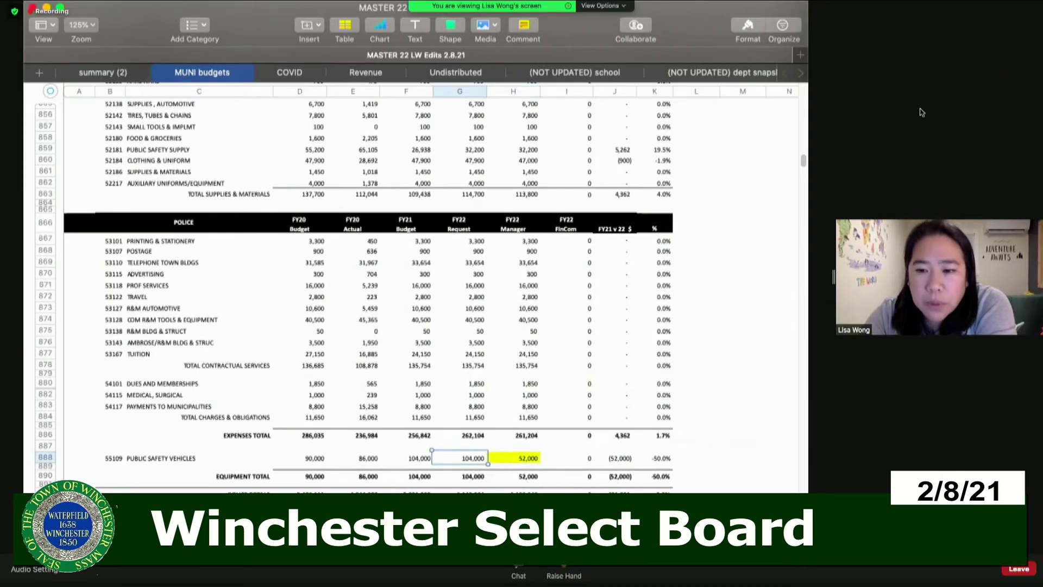
Check the Fire department's FY22 Manager amount for permanent staff and compare its FY22 Request and Manager overtime amounts
{"action": "scroll", "coordinate": [380, 288], "scroll_direction": "down", "scroll_amount": 10}
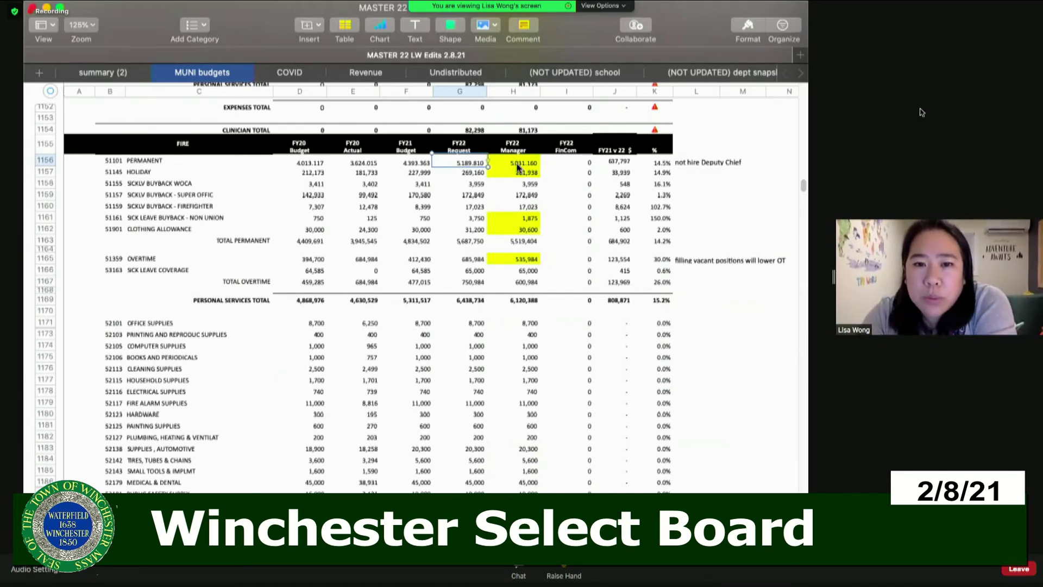
{"action": "left_click", "coordinate": [518, 166]}
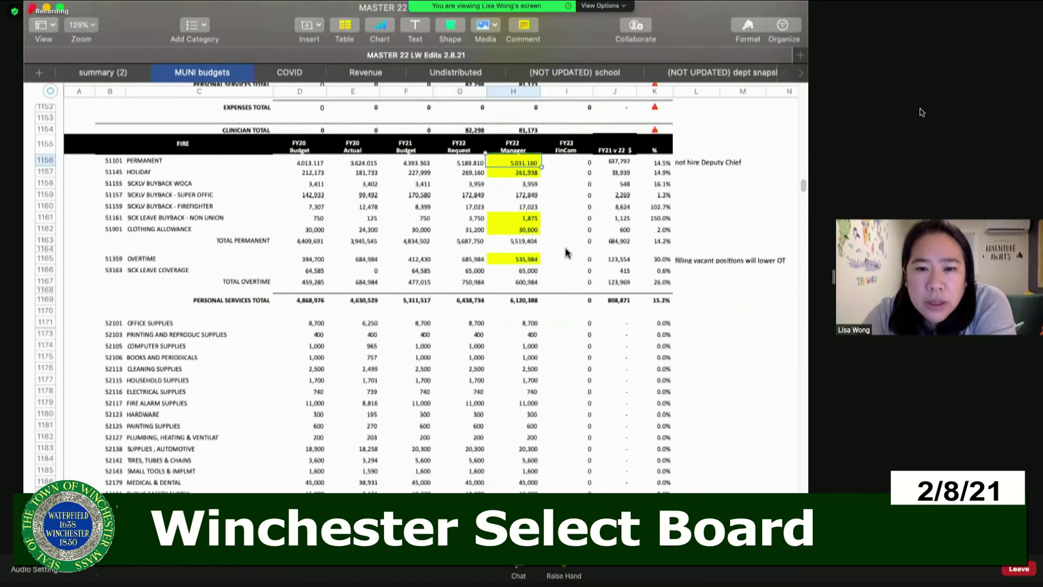
{"action": "left_click", "coordinate": [467, 262]}
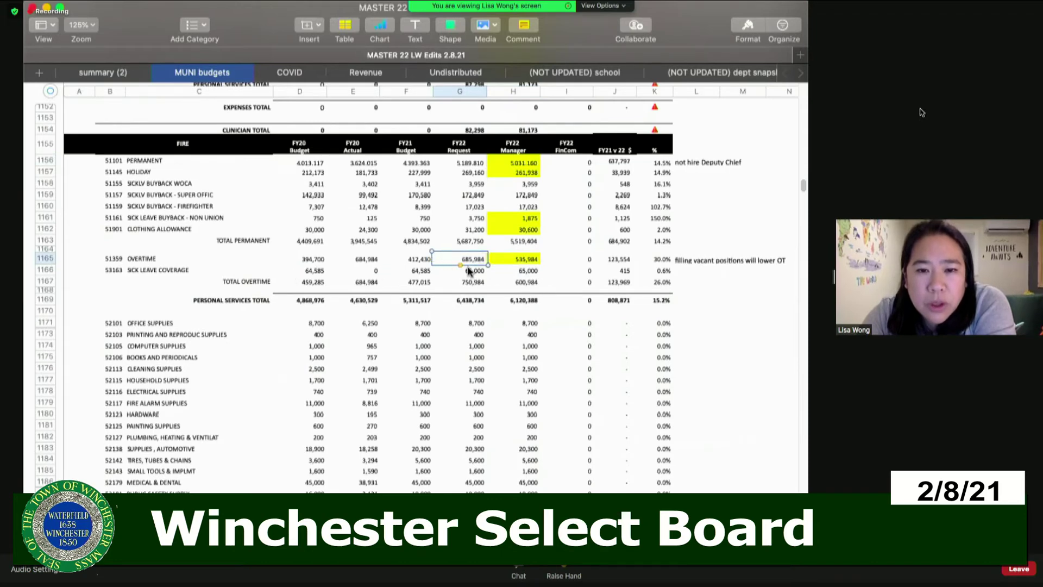
{"action": "left_click", "coordinate": [511, 260]}
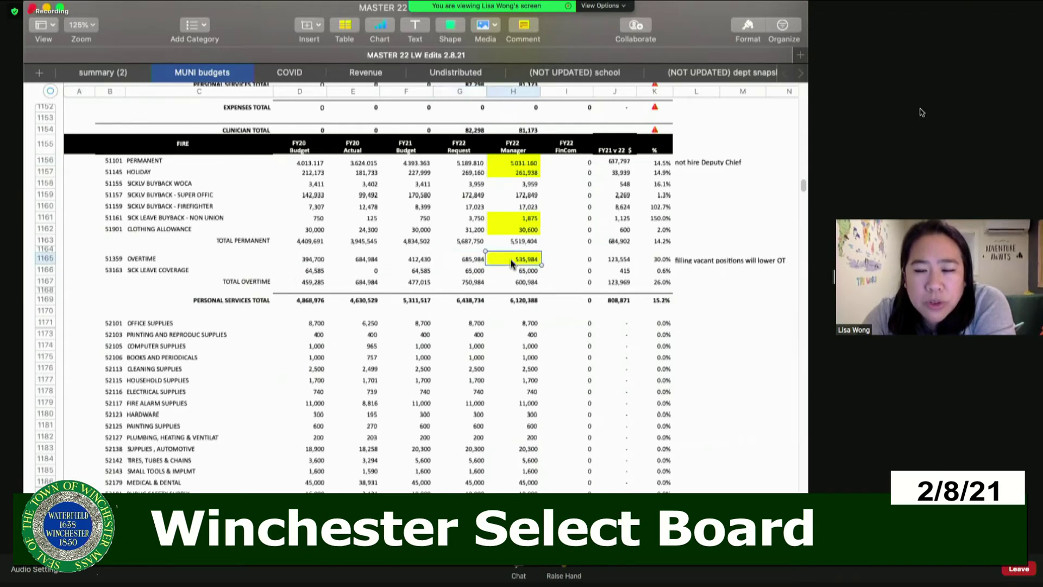
Examine the remaining Fire budgets, Sealer of Weights & Measures, DPW Administration and DPW Maintenance for highlighted FY22 Manager amounts
{"action": "scroll", "coordinate": [803, 470], "scroll_direction": "down", "scroll_amount": 10}
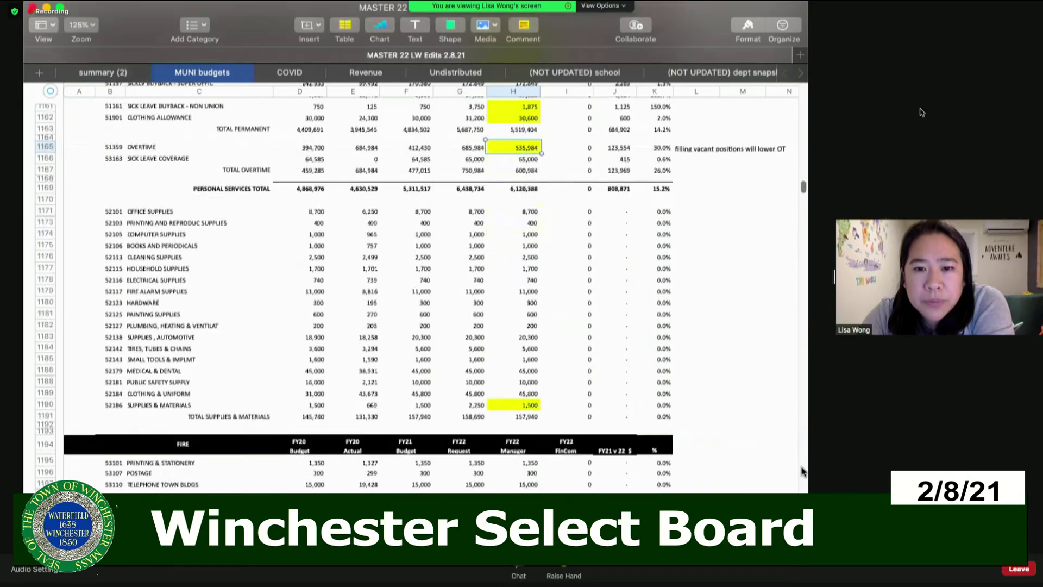
{"action": "scroll", "coordinate": [803, 471], "scroll_direction": "down", "scroll_amount": 10}
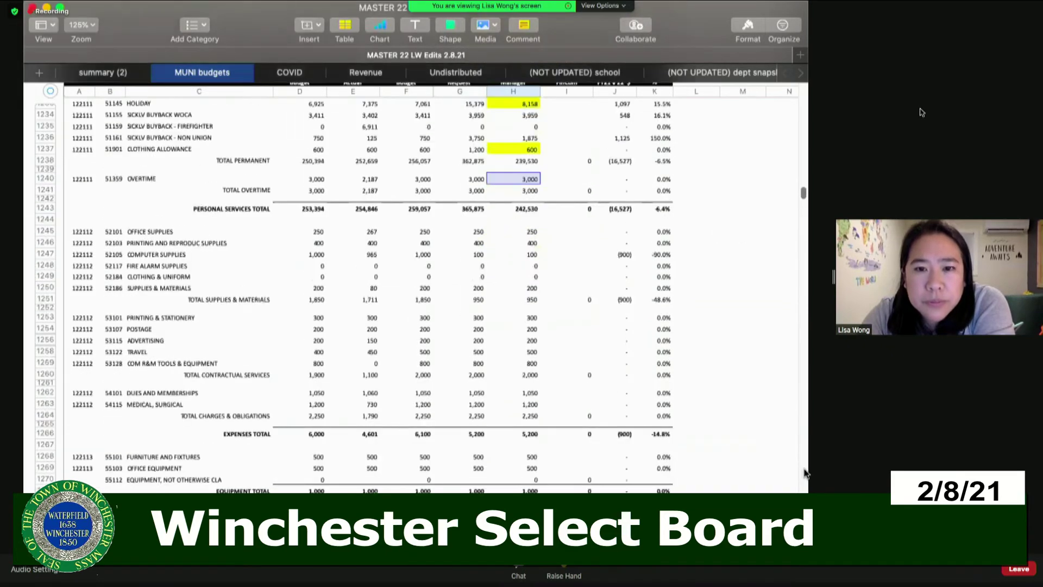
{"action": "scroll", "coordinate": [803, 470], "scroll_direction": "down", "scroll_amount": 20}
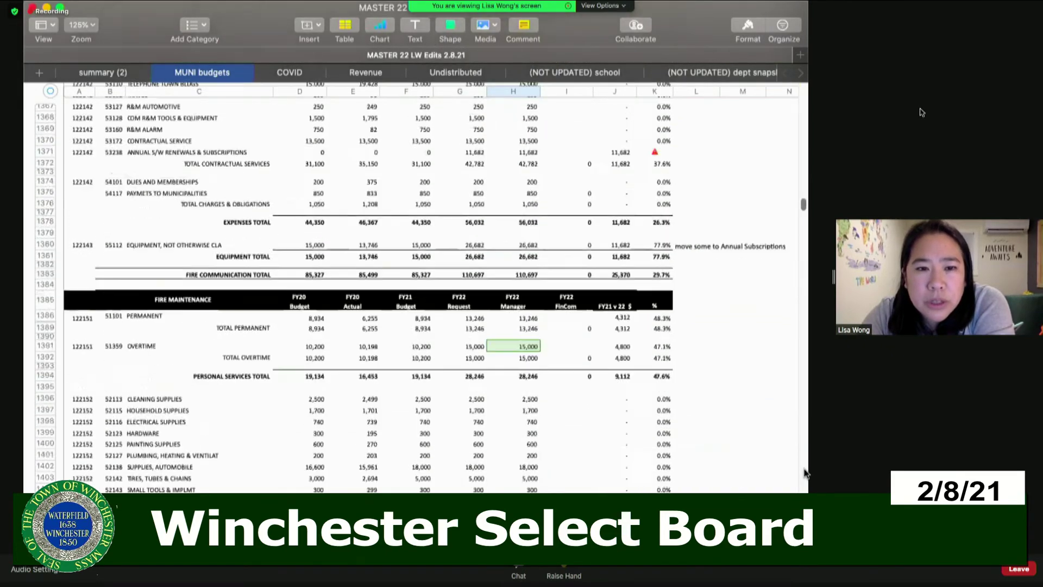
{"action": "scroll", "coordinate": [806, 474], "scroll_direction": "down", "scroll_amount": 10}
{"action": "scroll", "coordinate": [805, 474], "scroll_direction": "down", "scroll_amount": 10}
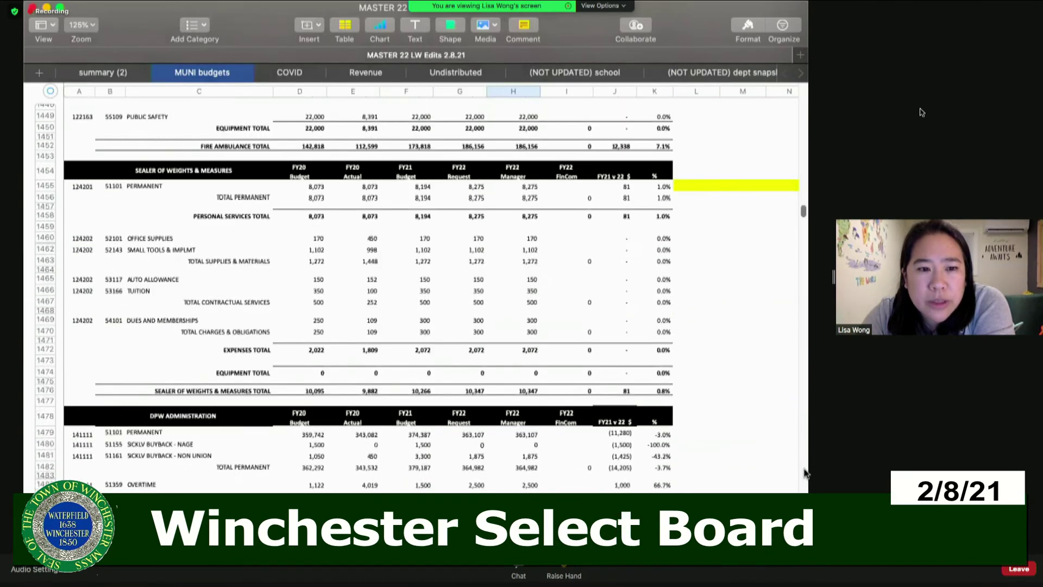
{"action": "scroll", "coordinate": [806, 474], "scroll_direction": "down", "scroll_amount": 11}
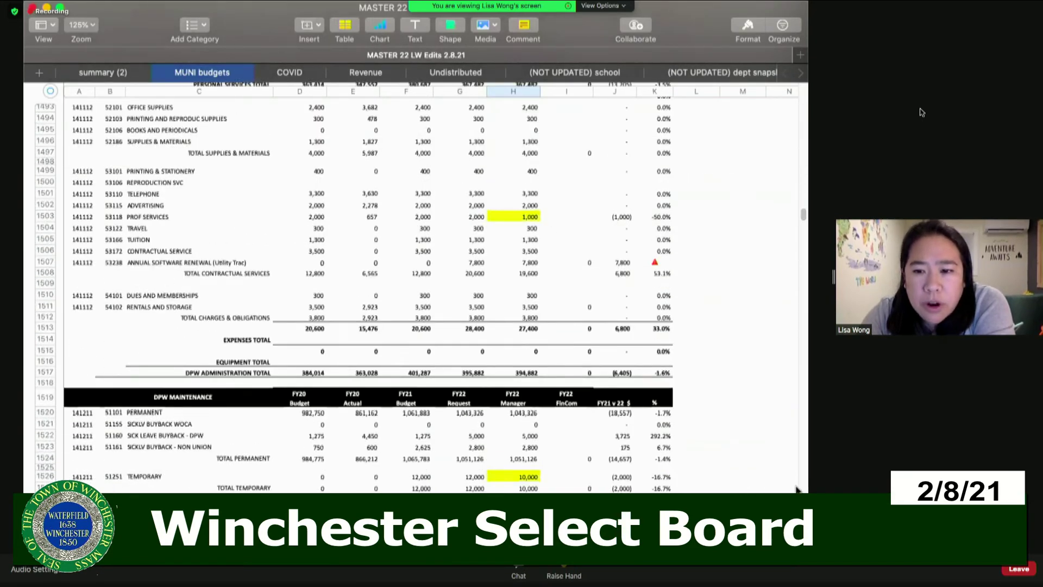
{"action": "scroll", "coordinate": [804, 489], "scroll_direction": "down", "scroll_amount": 10}
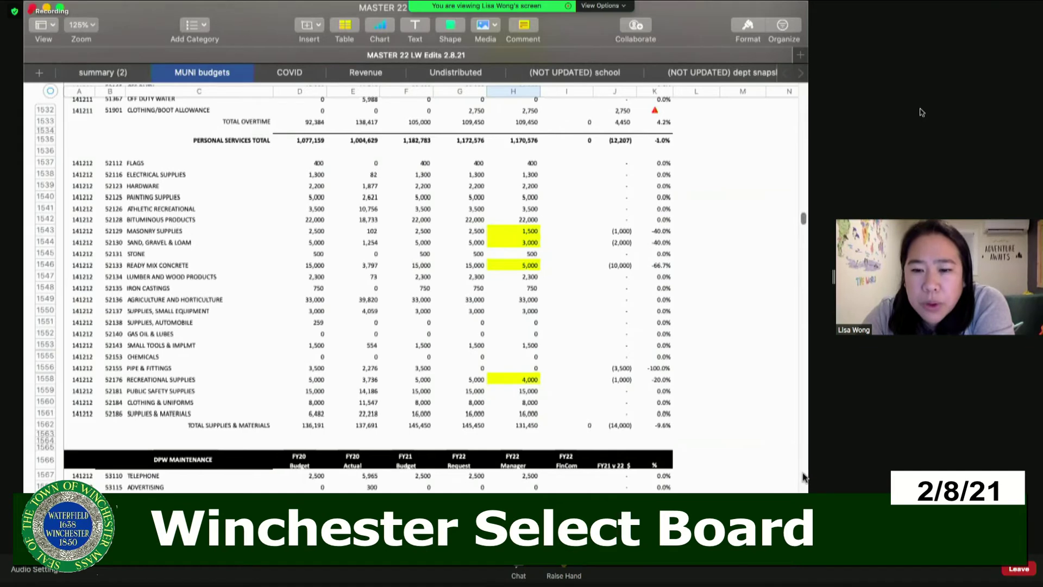
Check the FY22 Manager amount for COVID overtime in the DPW Building budget
{"action": "scroll", "coordinate": [804, 476], "scroll_direction": "down", "scroll_amount": 1}
{"action": "scroll", "coordinate": [803, 476], "scroll_direction": "down", "scroll_amount": 10}
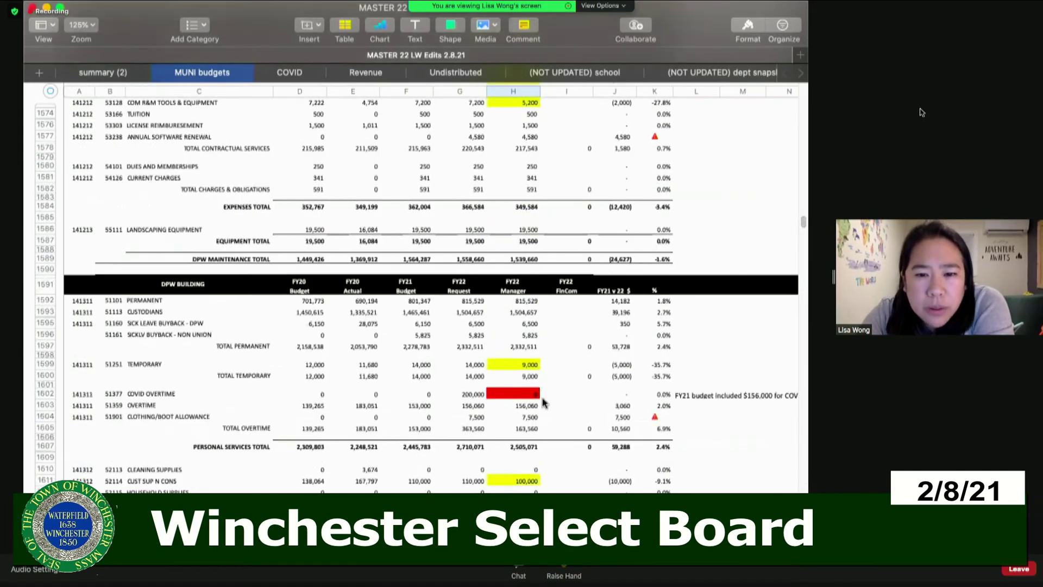
{"action": "left_click", "coordinate": [521, 393]}
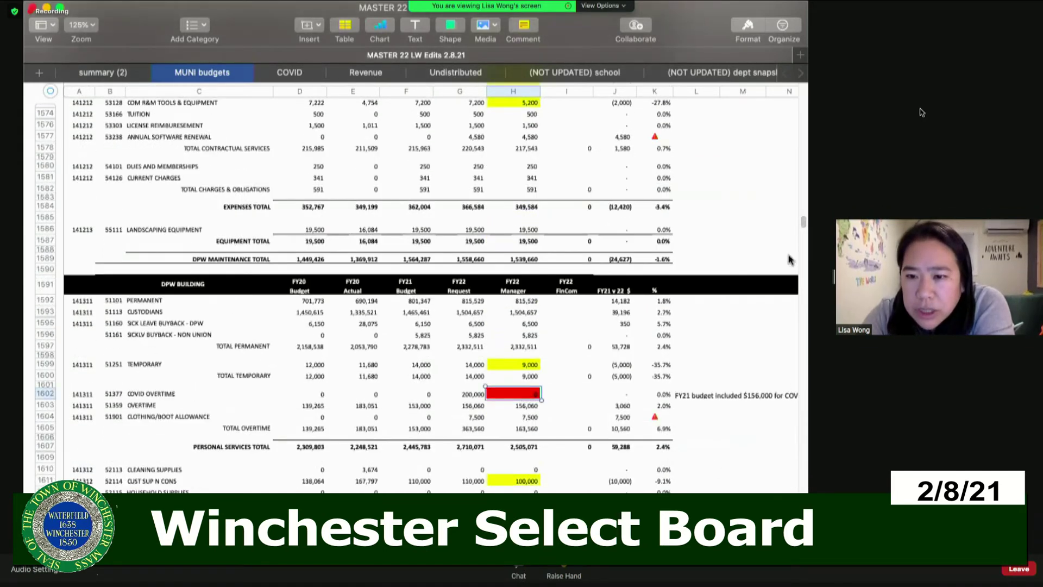
Check DPW Building's FY22 Manager amount for COVID supplies against the DPW Supplies & Materials entry on the COVID sheet
{"action": "scroll", "coordinate": [803, 230], "scroll_direction": "down", "scroll_amount": 8}
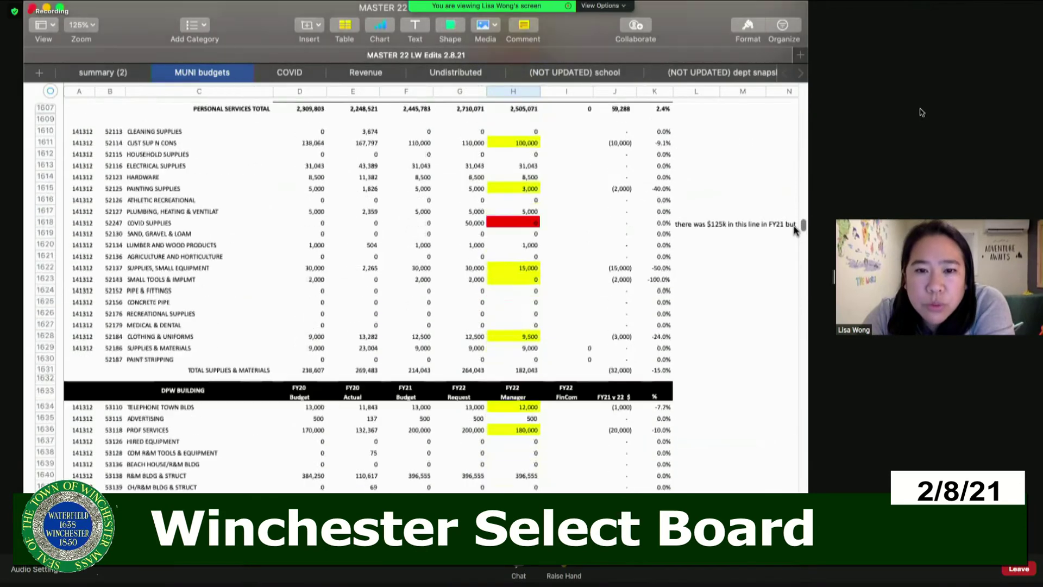
{"action": "left_click", "coordinate": [513, 223]}
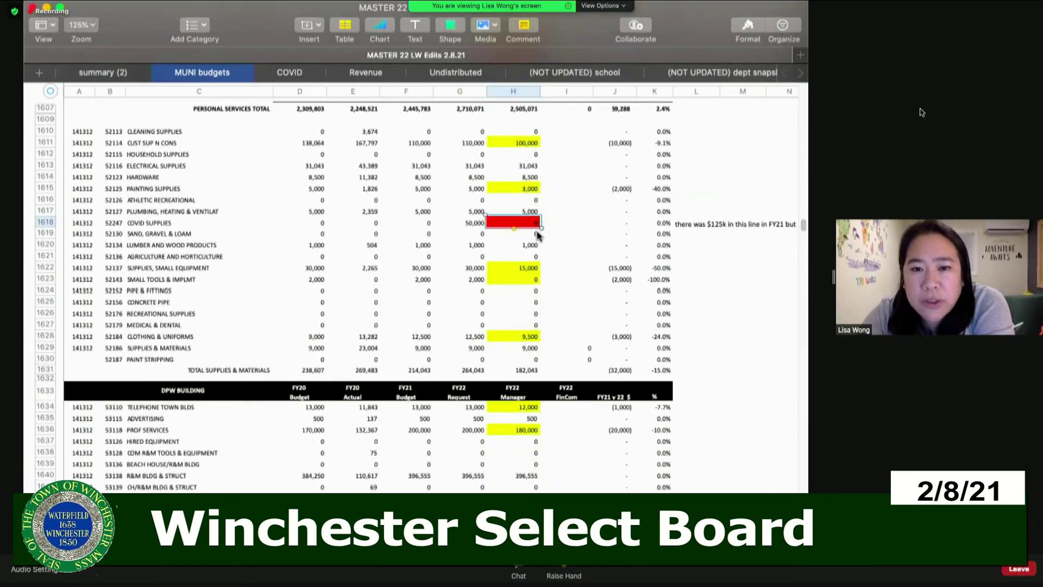
{"action": "left_click", "coordinate": [291, 73]}
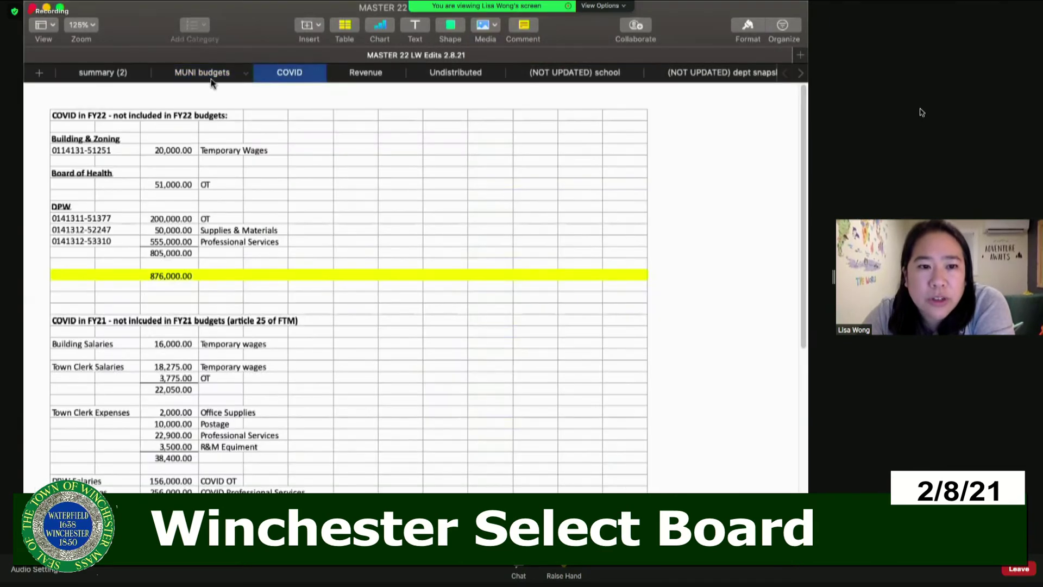
{"action": "left_click", "coordinate": [171, 228]}
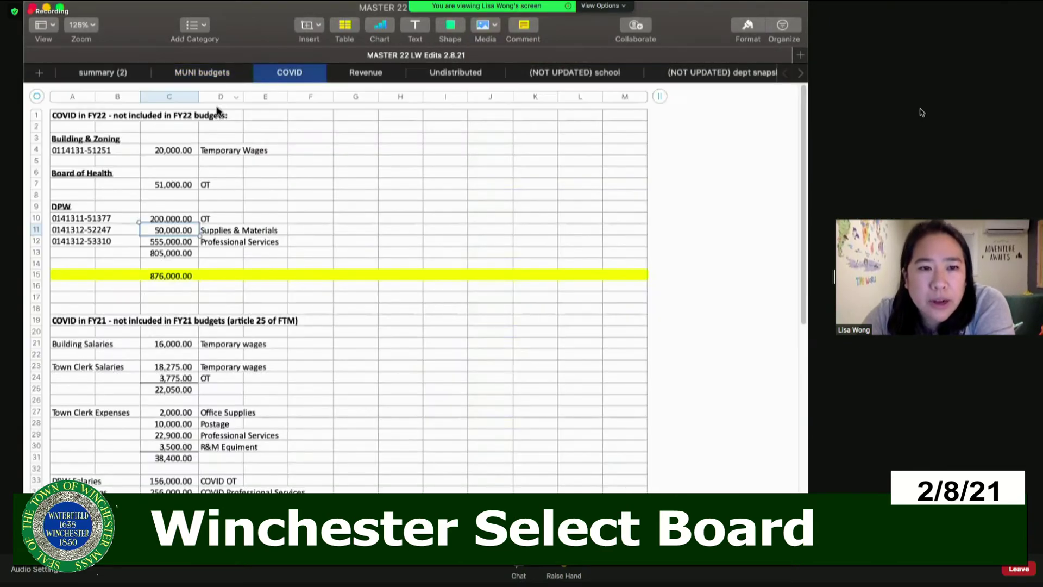
Cross-check DPW Building's COVID overtime line with the COVID sheet's FY22 DPW OT entry, and view its Professional Services amount
{"action": "left_click", "coordinate": [212, 75]}
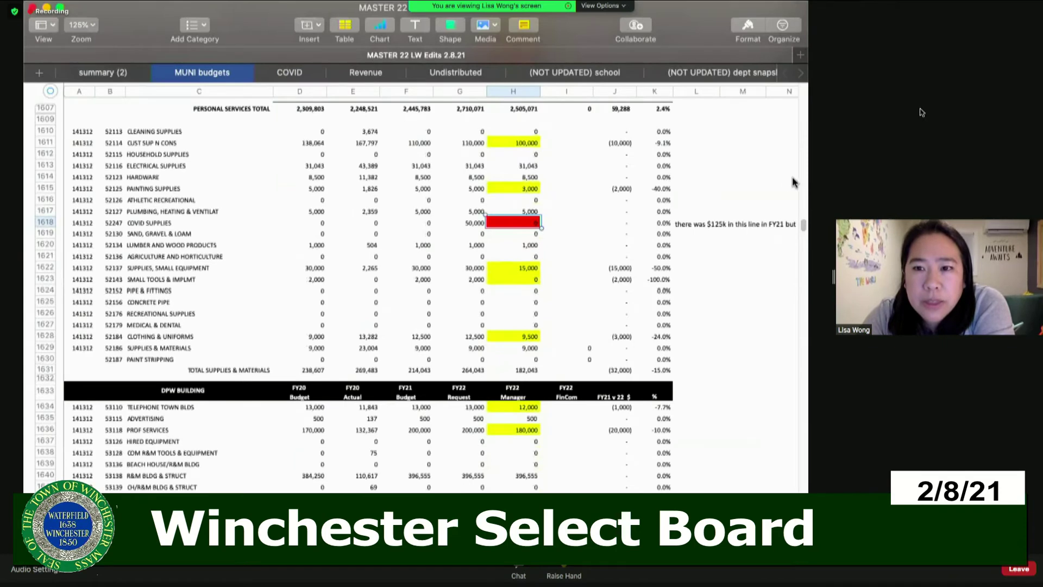
{"action": "scroll", "coordinate": [798, 180], "scroll_direction": "up", "scroll_amount": 10}
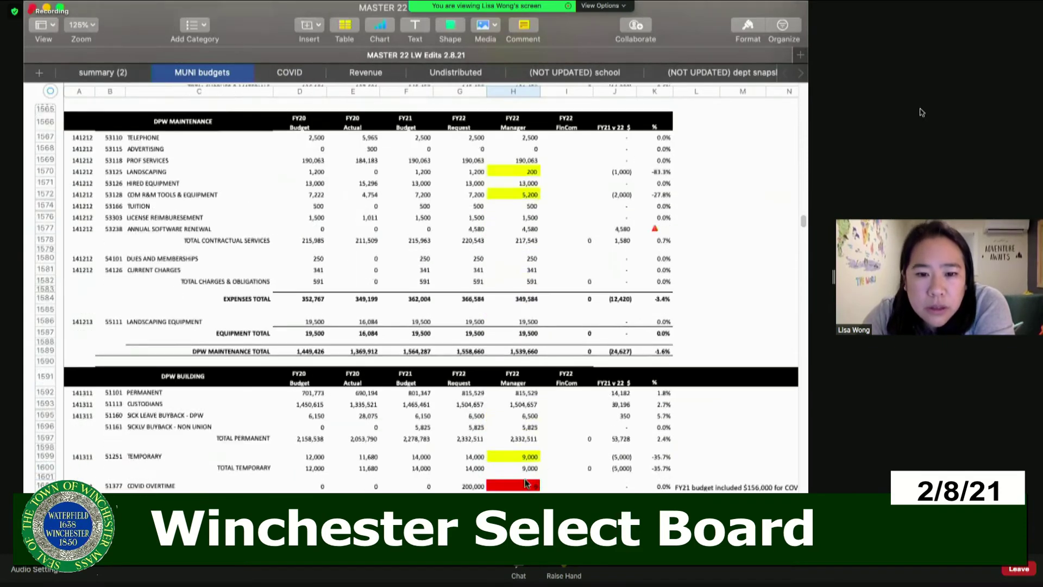
{"action": "left_click", "coordinate": [518, 486]}
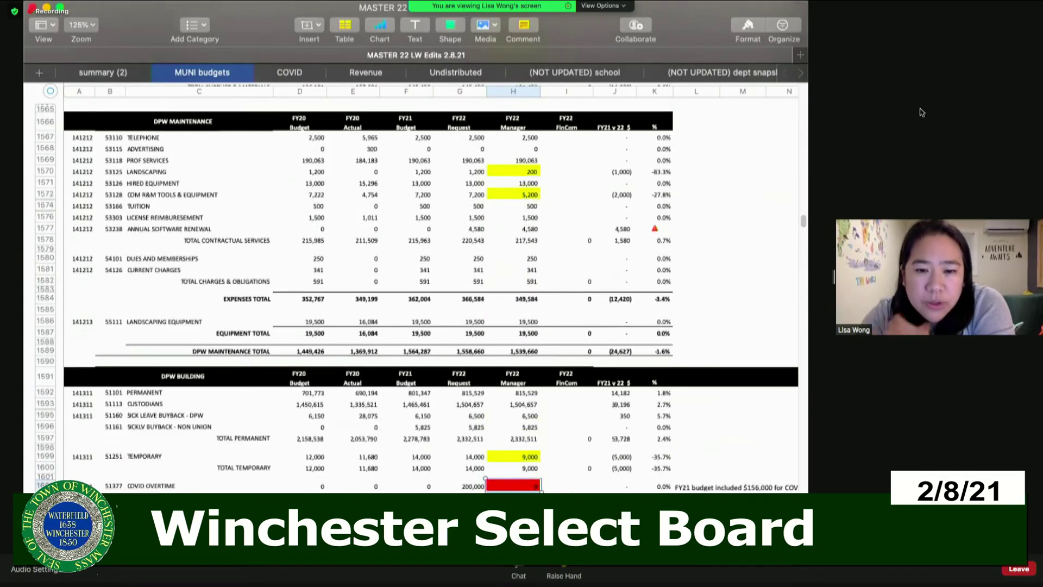
{"action": "left_click", "coordinate": [288, 75]}
{"action": "left_click", "coordinate": [172, 220]}
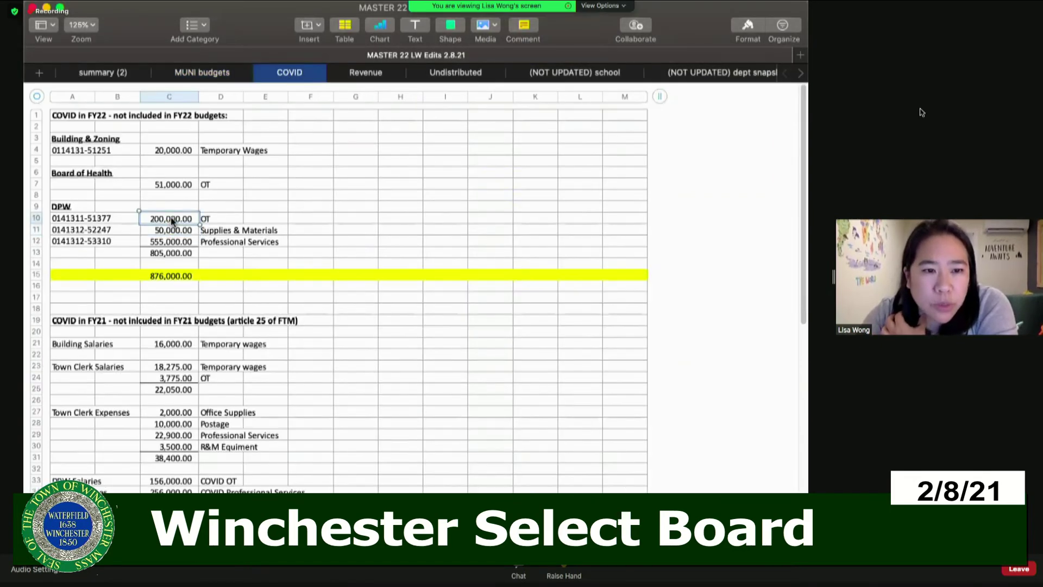
{"action": "left_click", "coordinate": [173, 243]}
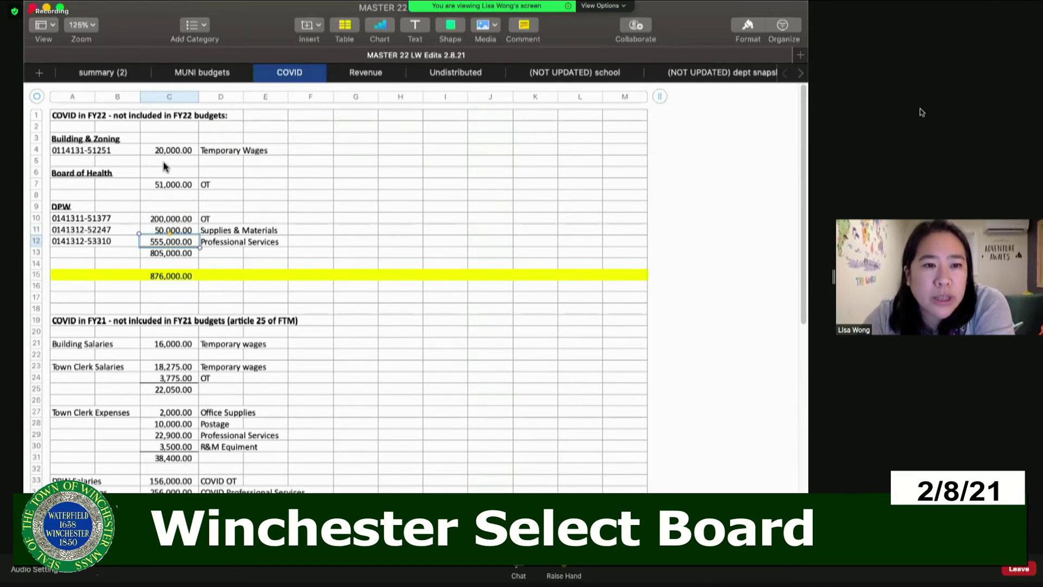
Return to the Departmental Budget Summary sheet and open the Revenue sheet
{"action": "left_click", "coordinate": [103, 72]}
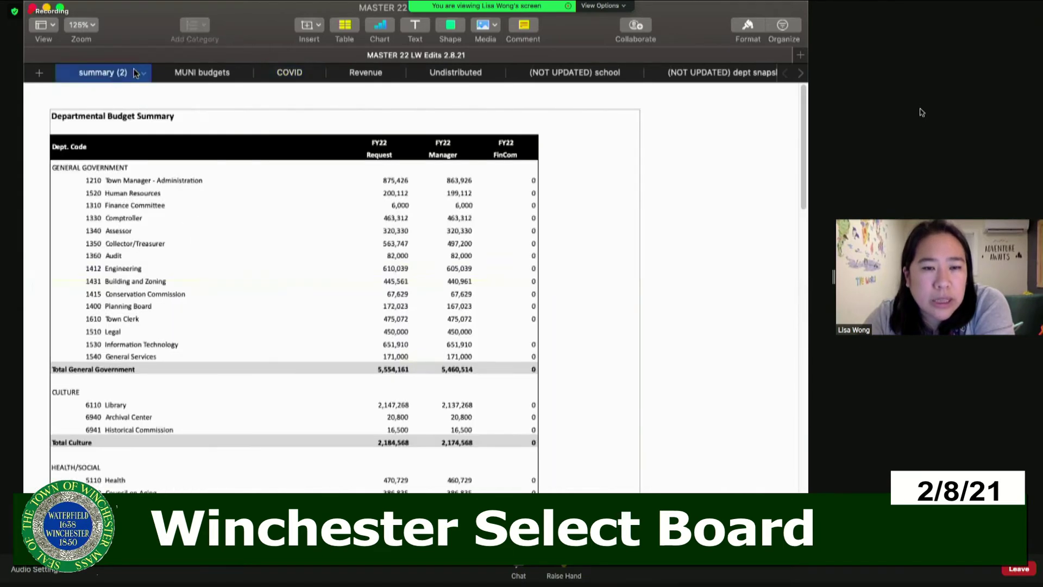
{"action": "left_click", "coordinate": [206, 72]}
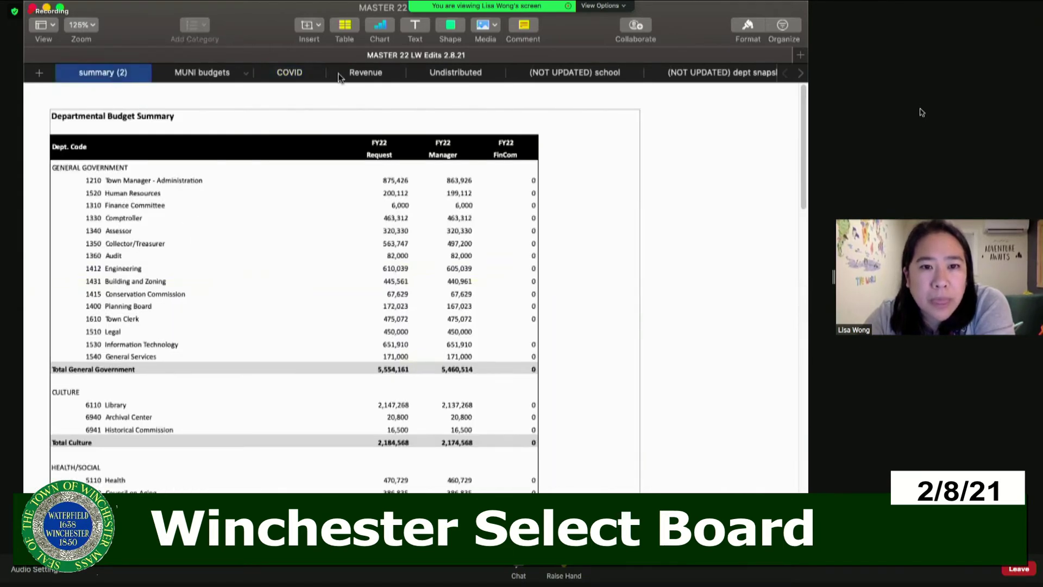
{"action": "left_click", "coordinate": [360, 72]}
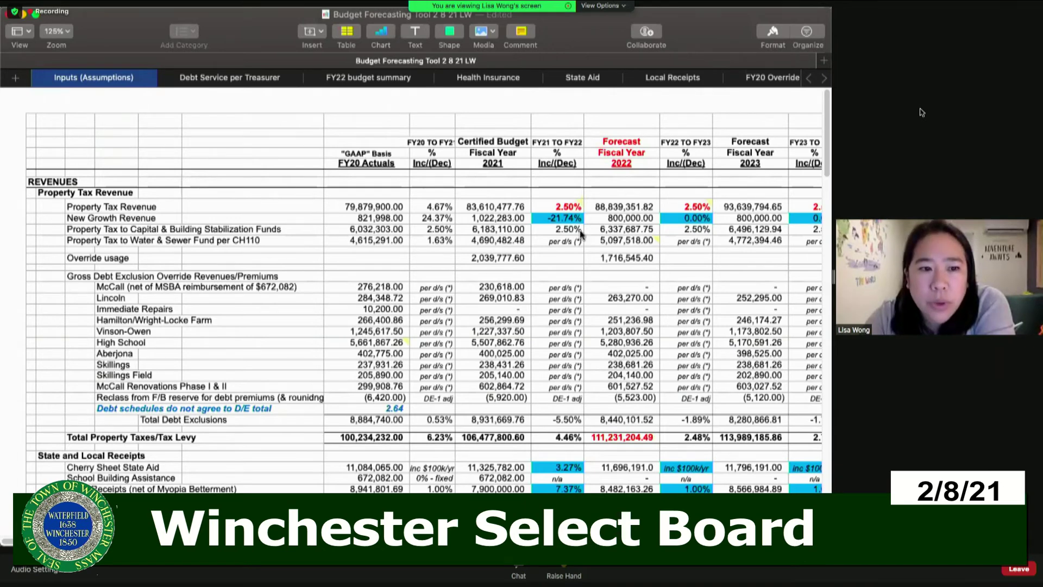
In the Budget Forecasting Tool workbook, examine the FY2022 forecast from Property Tax Revenue and debt exclusions down to Cherry Sheet State Aid
{"action": "left_click", "coordinate": [557, 249]}
{"action": "left_click", "coordinate": [612, 194]}
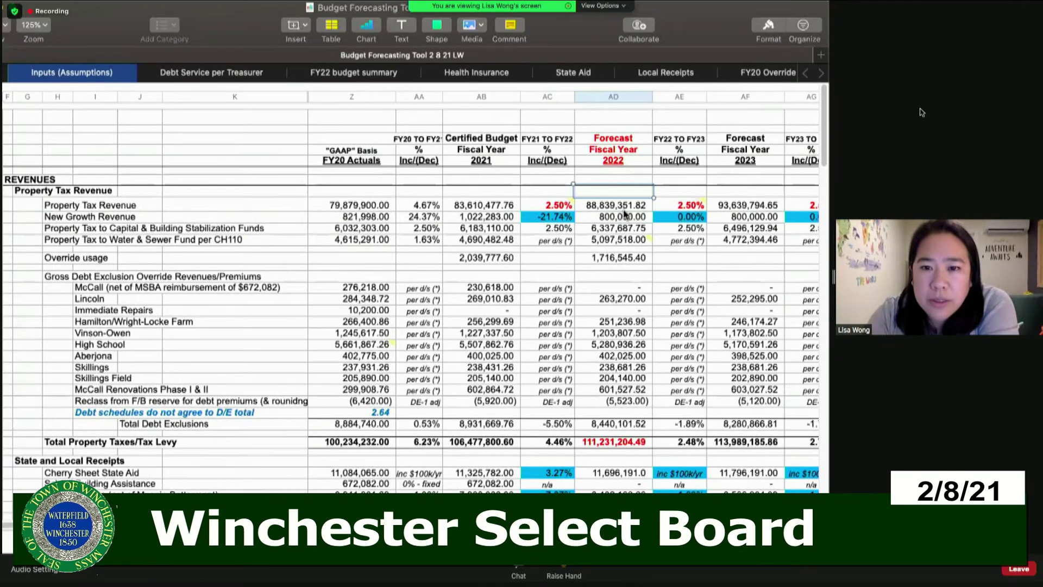
{"action": "left_click", "coordinate": [625, 208]}
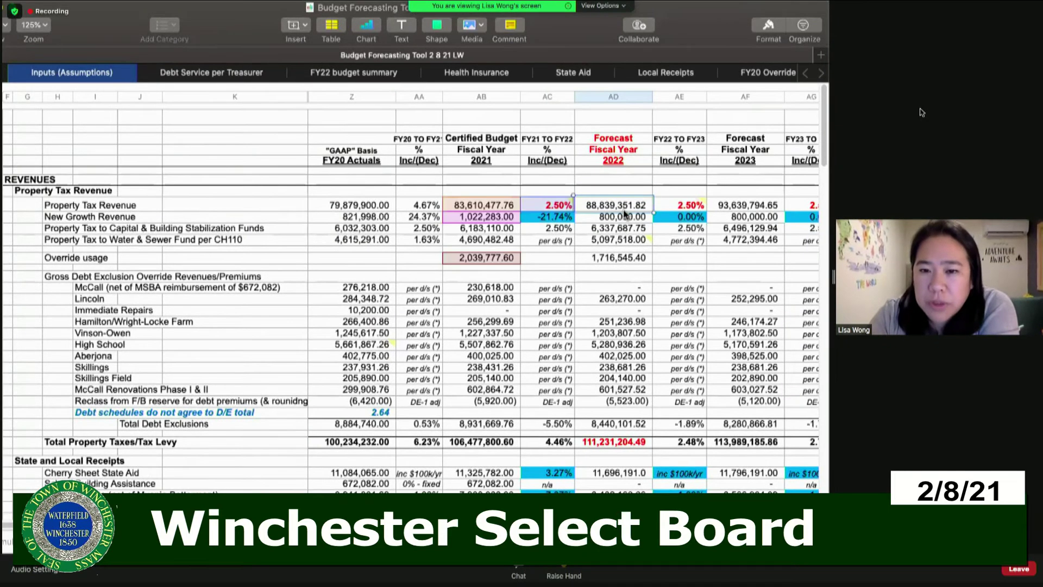
{"action": "key", "text": "Down"}
{"action": "key", "text": "Down"}
{"action": "key", "text": "Down"}
{"action": "key", "text": "Down"}
{"action": "key", "text": "Down"}
{"action": "key", "text": "Down"}
{"action": "key", "text": "Down"}
{"action": "key", "text": "Down"}
{"action": "key", "text": "Down"}
{"action": "key", "text": "Down"}
{"action": "key", "text": "Down"}
{"action": "key", "text": "Down"}
{"action": "key", "text": "Down"}
{"action": "key", "text": "Down"}
{"action": "key", "text": "Down"}
{"action": "key", "text": "Down"}
{"action": "key", "text": "Down"}
{"action": "key", "text": "Down"}
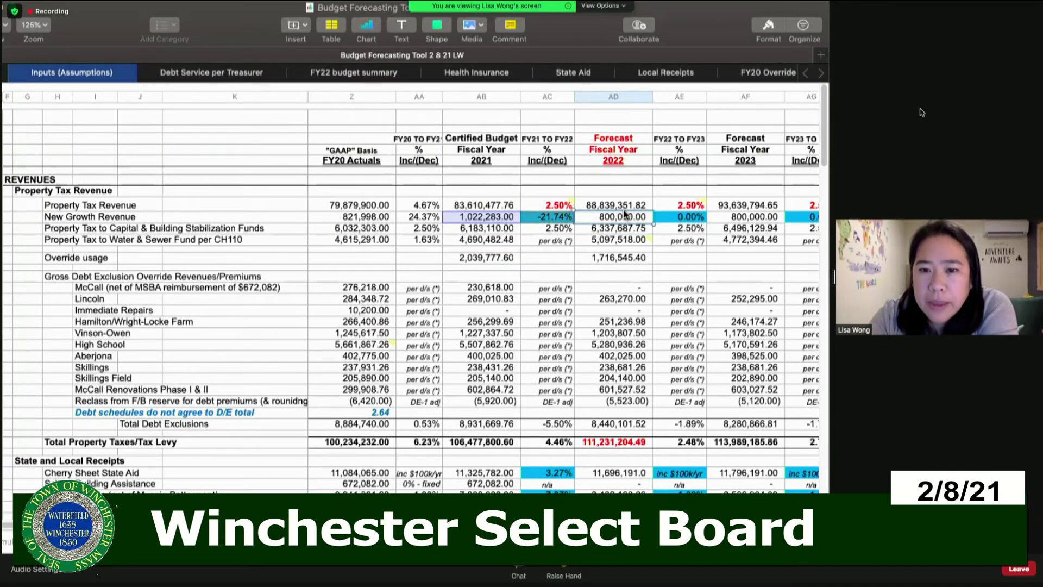
{"action": "key", "text": "Down"}
{"action": "key", "text": "Down"}
{"action": "key", "text": "Down"}
{"action": "key", "text": "Down"}
{"action": "key", "text": "Down"}
{"action": "key", "text": "Down"}
{"action": "key", "text": "Down"}
{"action": "key", "text": "Down"}
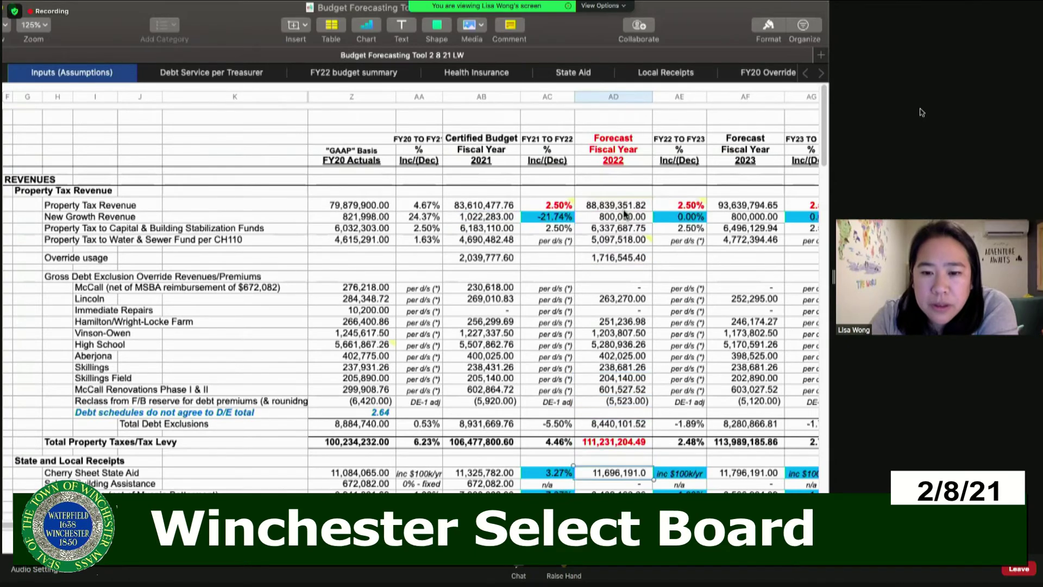
Examine the FY2022 forecast for local receipts, stabilization fund transfers, other transfers in and free cash, down to the first municipal expenses
{"action": "key", "text": "Down"}
{"action": "key", "text": "Down"}
{"action": "key", "text": "Down"}
{"action": "key", "text": "Down"}
{"action": "key", "text": "Down"}
{"action": "key", "text": "Down"}
{"action": "key", "text": "Down"}
{"action": "key", "text": "Down"}
{"action": "key", "text": "Down"}
{"action": "key", "text": "Down"}
{"action": "key", "text": "Down"}
{"action": "key", "text": "Down"}
{"action": "key", "text": "Down"}
{"action": "key", "text": "Down"}
{"action": "key", "text": "Down"}
{"action": "key", "text": "Down"}
{"action": "key", "text": "Down"}
{"action": "key", "text": "Down"}
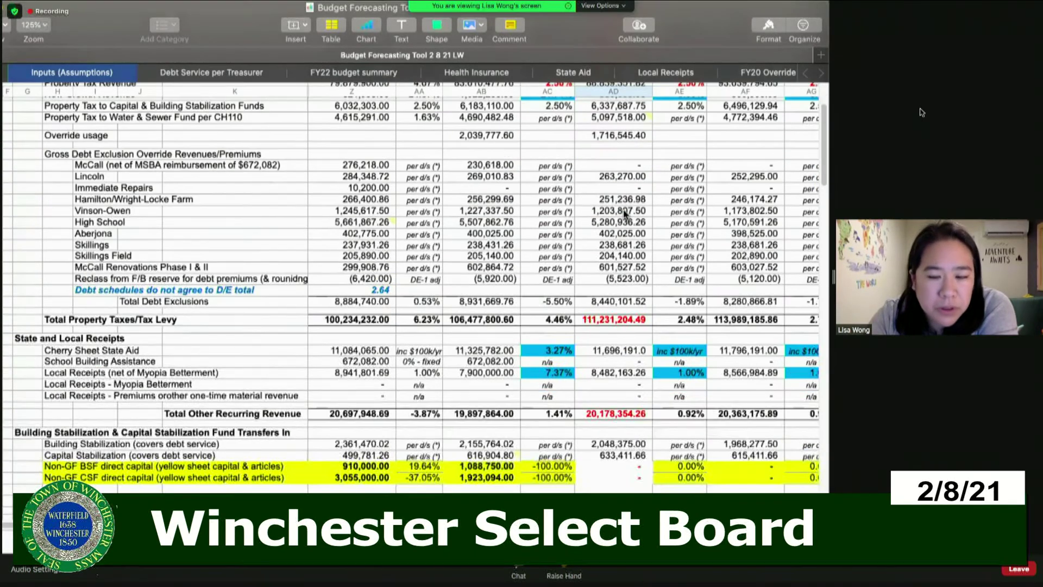
{"action": "key", "text": "Down"}
{"action": "key", "text": "Down"}
{"action": "key", "text": "Down"}
{"action": "key", "text": "Down"}
{"action": "key", "text": "Down"}
{"action": "key", "text": "Down"}
{"action": "key", "text": "Down"}
{"action": "key", "text": "Down"}
{"action": "key", "text": "Down"}
{"action": "key", "text": "Down"}
{"action": "key", "text": "Down"}
{"action": "key", "text": "Down"}
{"action": "key", "text": "Down"}
{"action": "key", "text": "Down"}
{"action": "key", "text": "Down"}
{"action": "key", "text": "Down"}
{"action": "key", "text": "Down"}
{"action": "key", "text": "Down"}
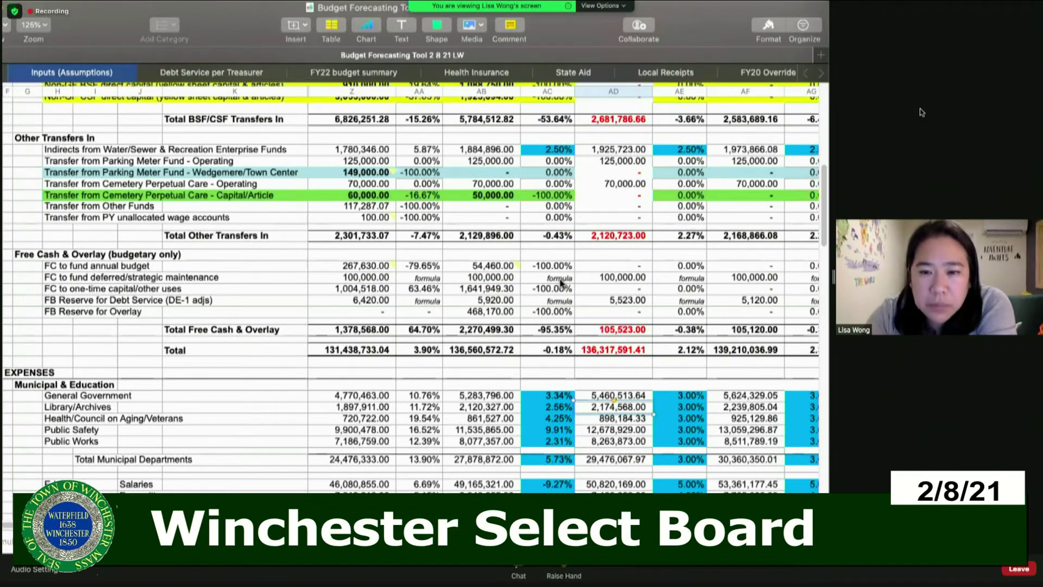
Check the FY2022 Cemetery Perpetual Care capital transfer and the Wedgemere/Town Center parking meter transfer against their row labels
{"action": "left_click", "coordinate": [607, 198]}
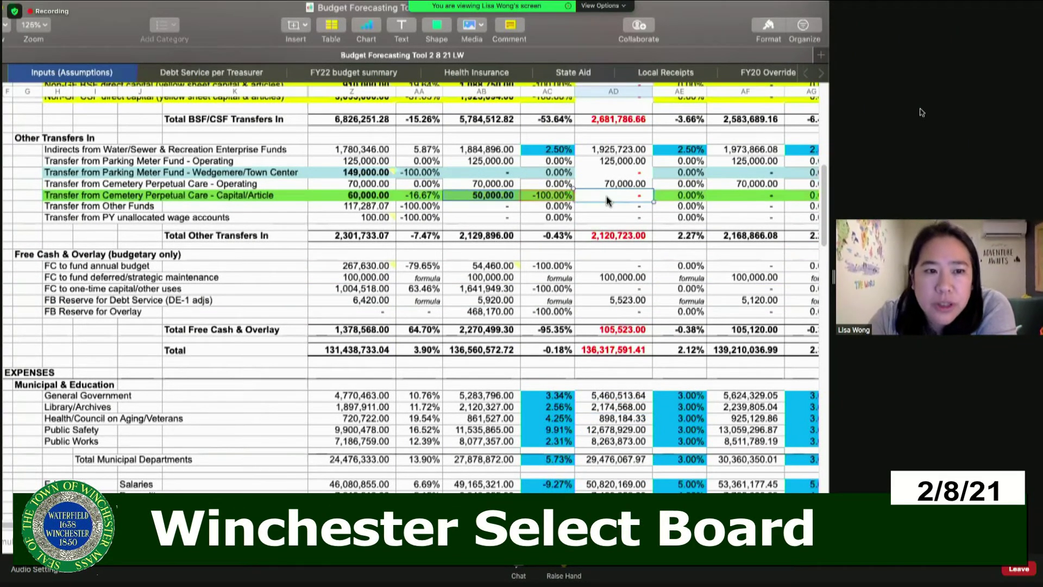
{"action": "key", "text": "Up"}
{"action": "key", "text": "Up"}
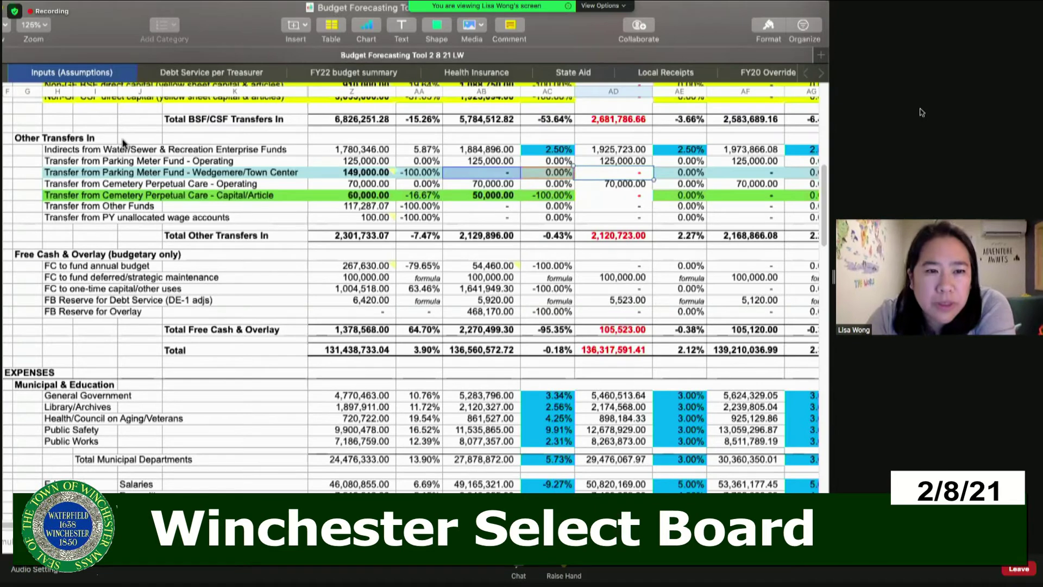
{"action": "left_click", "coordinate": [75, 173]}
{"action": "left_click", "coordinate": [63, 197]}
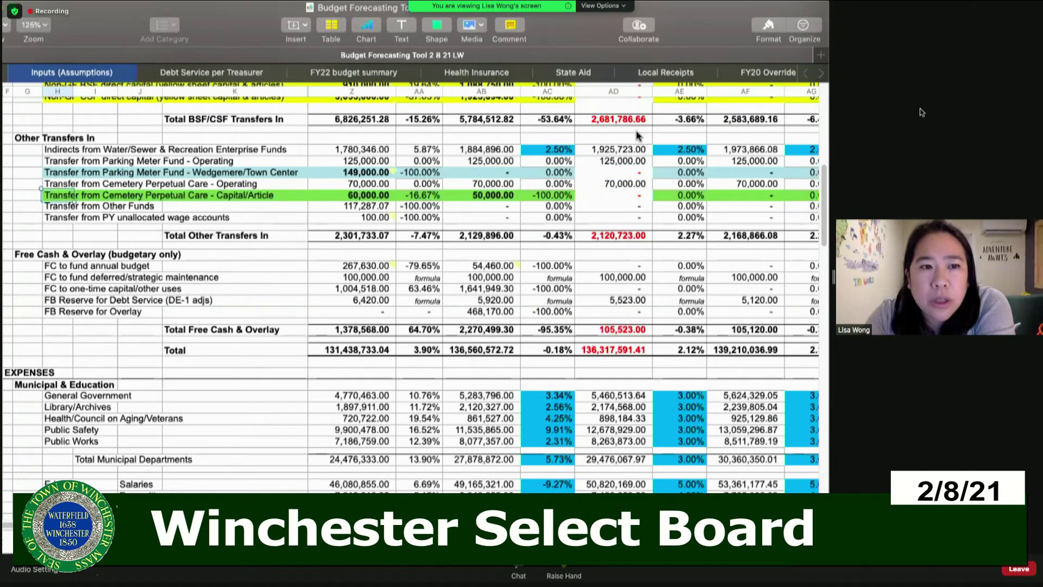
Review the FY2022 forecast from the debt service reserve through the Municipal & Education expenses to the Undistributed section
{"action": "left_click", "coordinate": [618, 305]}
{"action": "key", "text": "Down"}
{"action": "key", "text": "Down"}
{"action": "key", "text": "Down"}
{"action": "key", "text": "Down"}
{"action": "key", "text": "Down"}
{"action": "key", "text": "Down"}
{"action": "key", "text": "Down"}
{"action": "key", "text": "Down"}
{"action": "key", "text": "Down"}
{"action": "key", "text": "Down"}
{"action": "key", "text": "Down"}
{"action": "key", "text": "Down"}
{"action": "key", "text": "Down"}
{"action": "key", "text": "Down"}
{"action": "key", "text": "Down"}
{"action": "key", "text": "Down"}
{"action": "key", "text": "Down"}
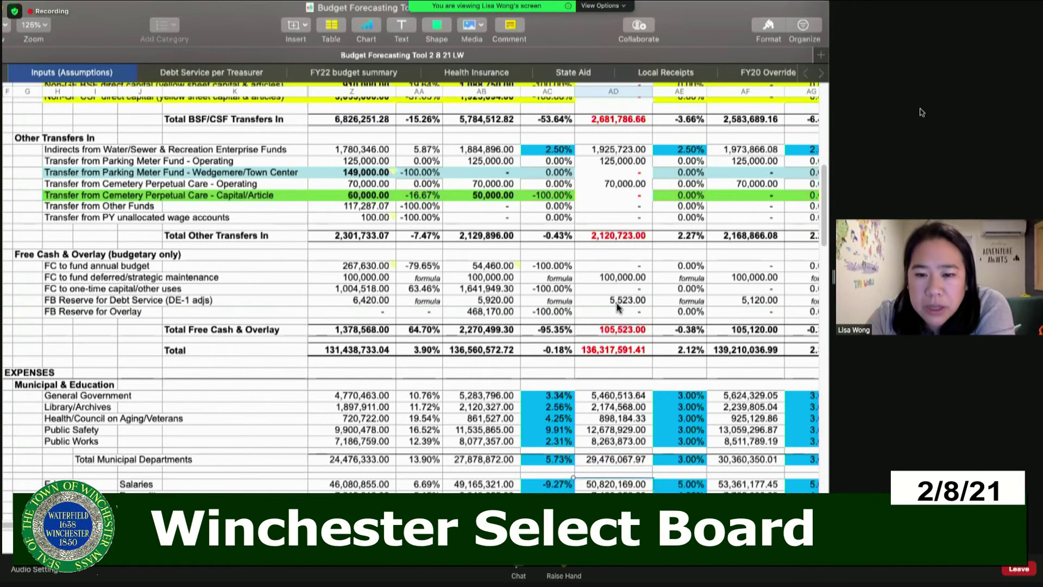
{"action": "scroll", "coordinate": [618, 308], "scroll_direction": "down", "scroll_amount": 7}
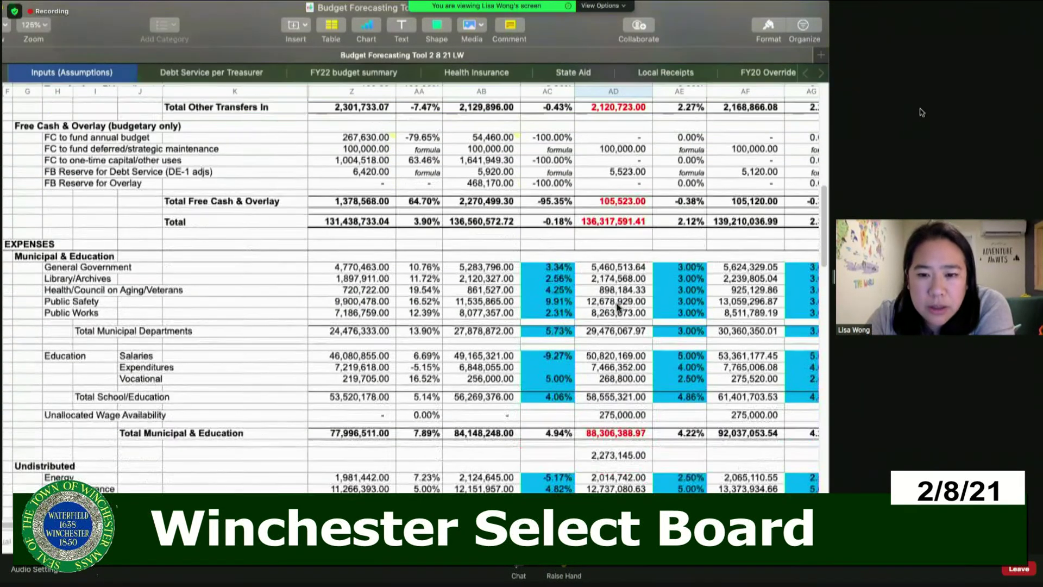
{"action": "scroll", "coordinate": [618, 308], "scroll_direction": "down", "scroll_amount": 2}
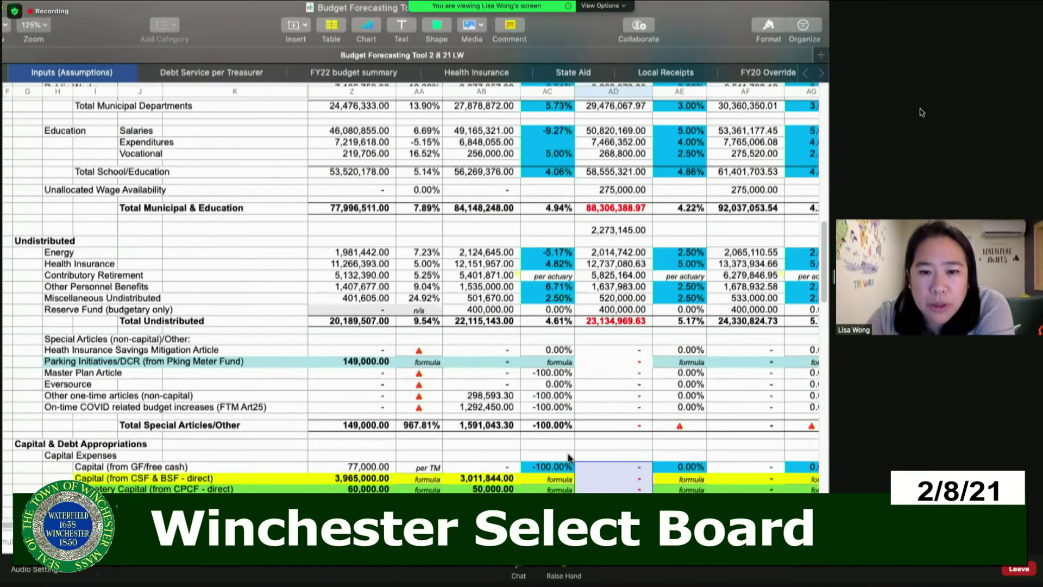
Review the FY2022 special articles, Capital & Debt, Non-Appropriated and Transfers & Other sections down to the Surplus/(Deficiency) row
{"action": "scroll", "coordinate": [568, 458], "scroll_direction": "down", "scroll_amount": 1}
{"action": "scroll", "coordinate": [569, 458], "scroll_direction": "down", "scroll_amount": 8}
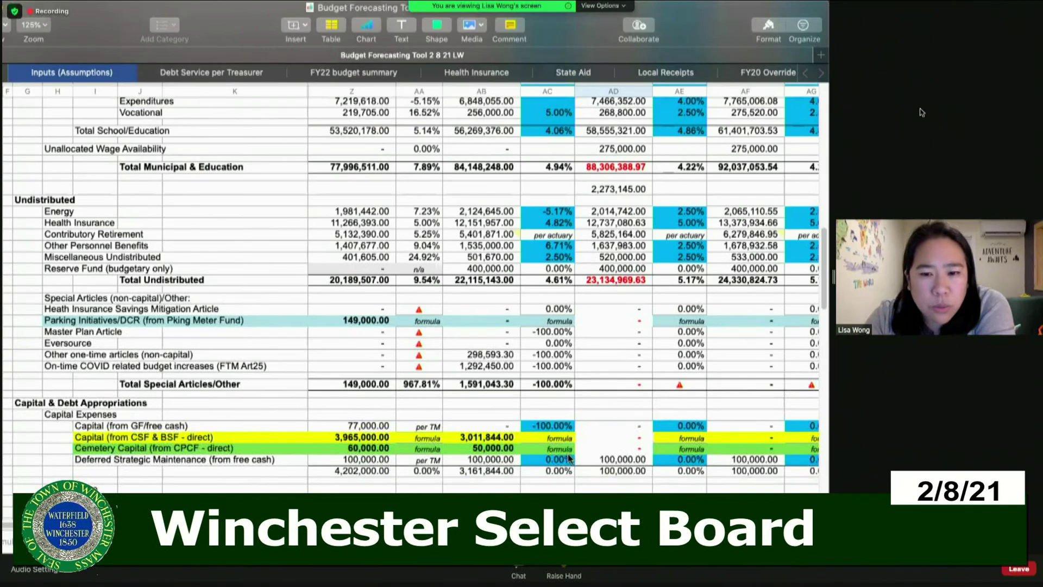
{"action": "scroll", "coordinate": [568, 458], "scroll_direction": "down", "scroll_amount": 8}
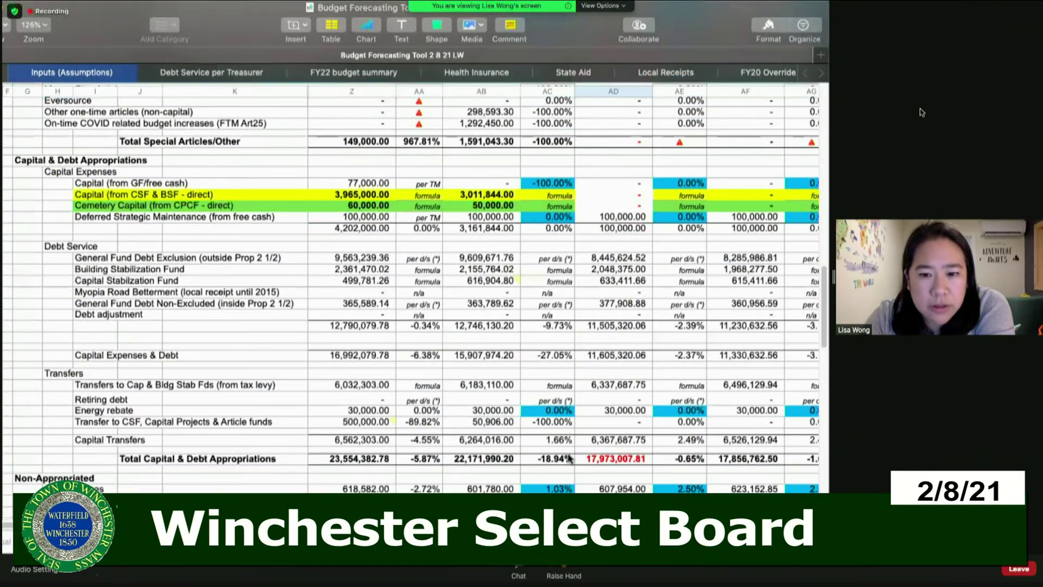
{"action": "scroll", "coordinate": [568, 458], "scroll_direction": "down", "scroll_amount": 10}
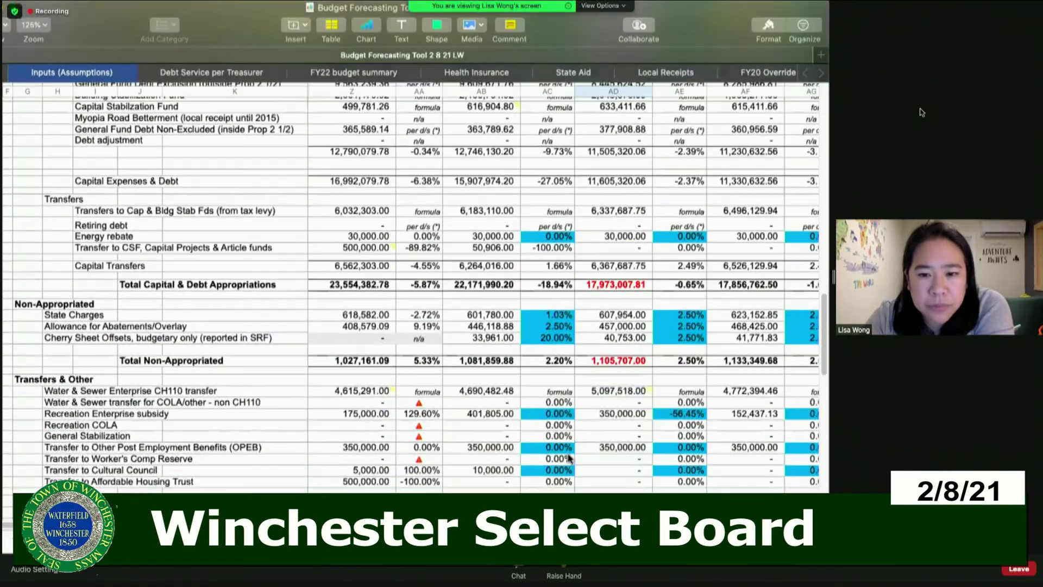
{"action": "scroll", "coordinate": [820, 106], "scroll_direction": "right", "scroll_amount": 1}
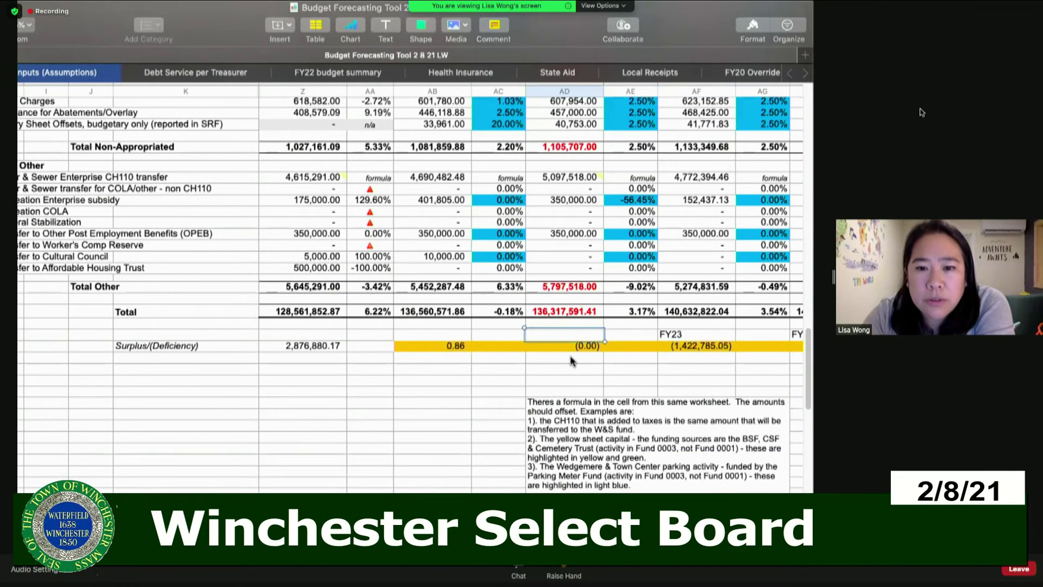
Compare the projected Surplus/(Deficiency) amounts for FY23, FY24 and FY25
{"action": "left_click", "coordinate": [686, 347]}
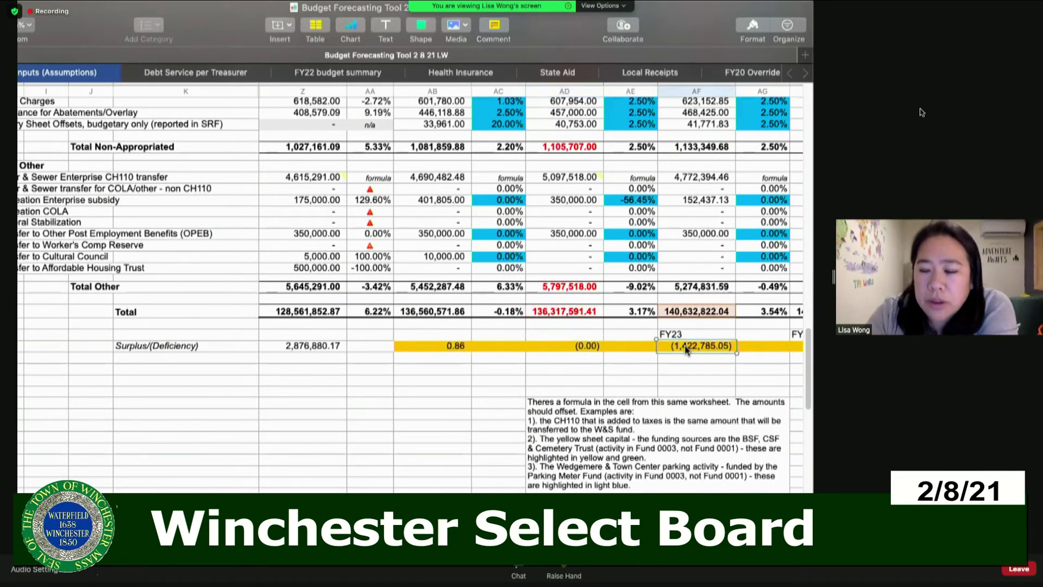
{"action": "key", "text": "Right"}
{"action": "key", "text": "Right"}
{"action": "key", "text": "Right"}
{"action": "key", "text": "Right"}
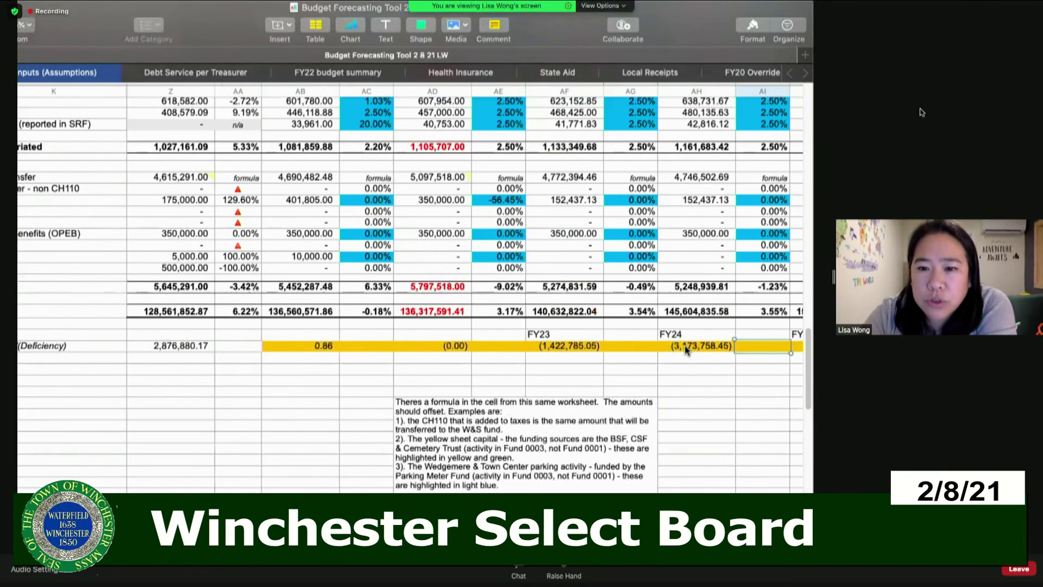
{"action": "scroll", "coordinate": [684, 345], "scroll_direction": "right", "scroll_amount": 2}
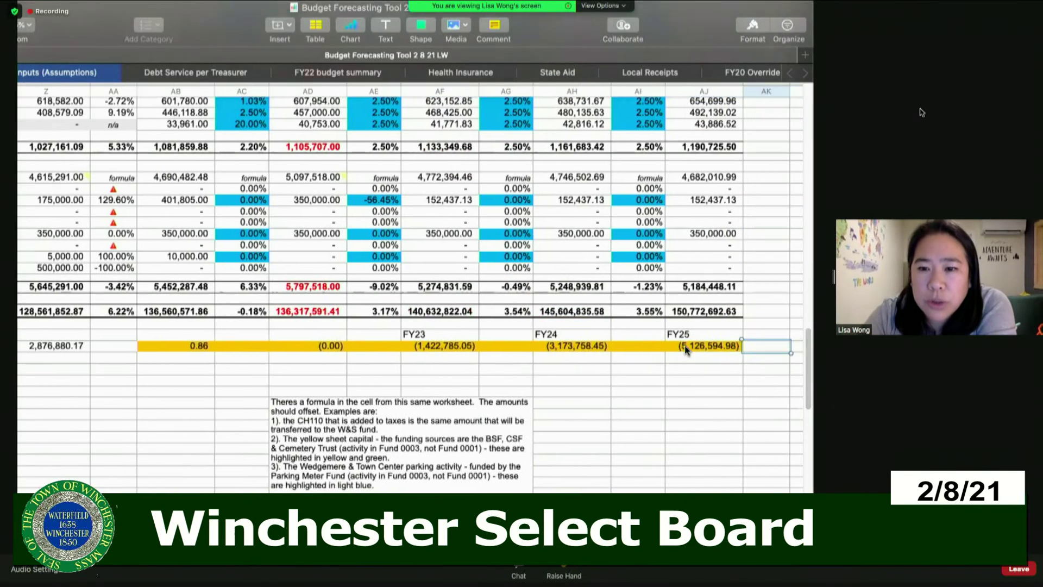
{"action": "left_click", "coordinate": [454, 349]}
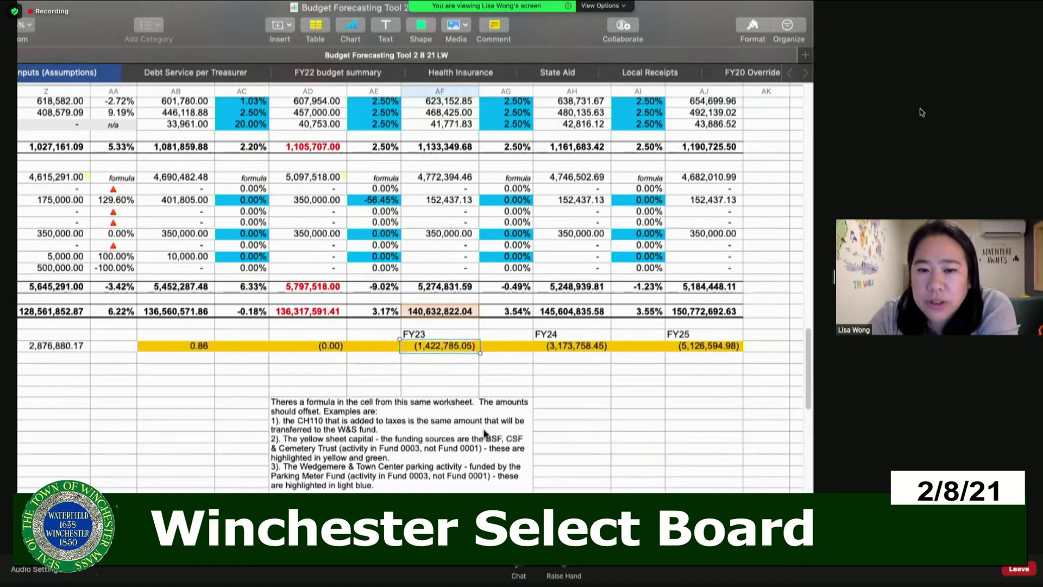
{"action": "key", "text": "Right"}
{"action": "key", "text": "Right"}
{"action": "key", "text": "Left"}
{"action": "key", "text": "Left"}
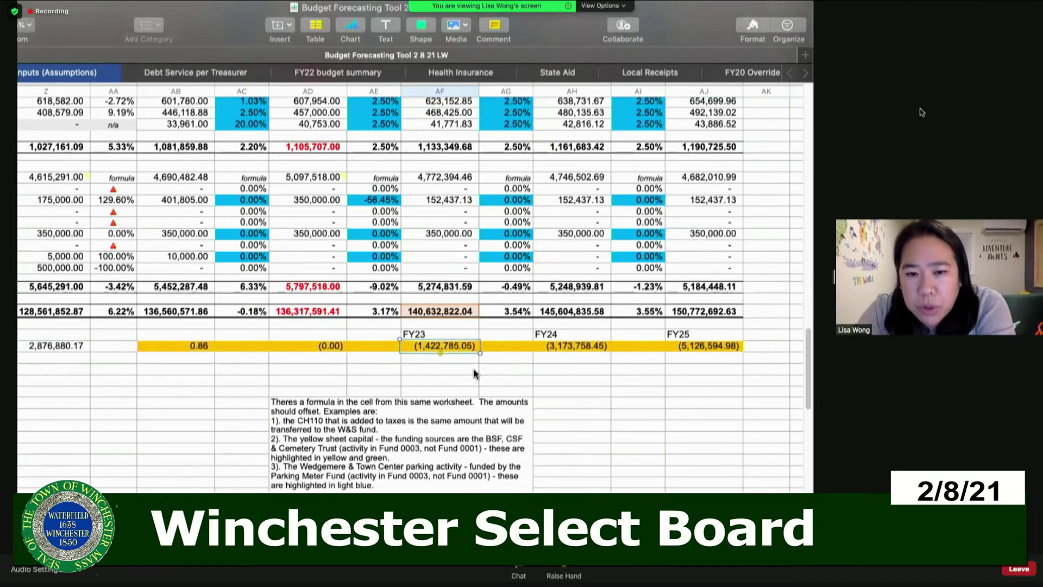
{"action": "left_click", "coordinate": [569, 352]}
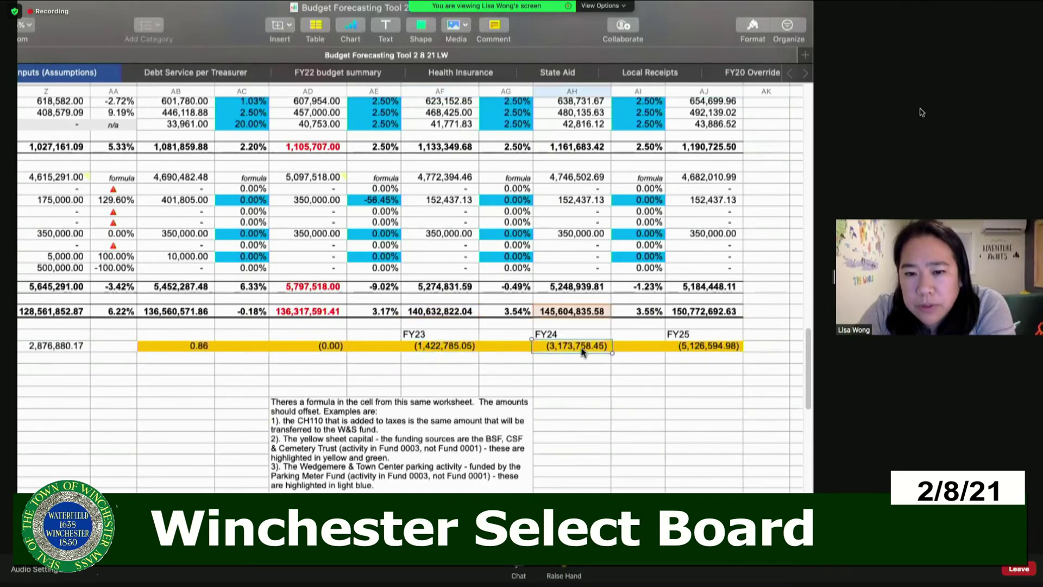
{"action": "left_click", "coordinate": [702, 352]}
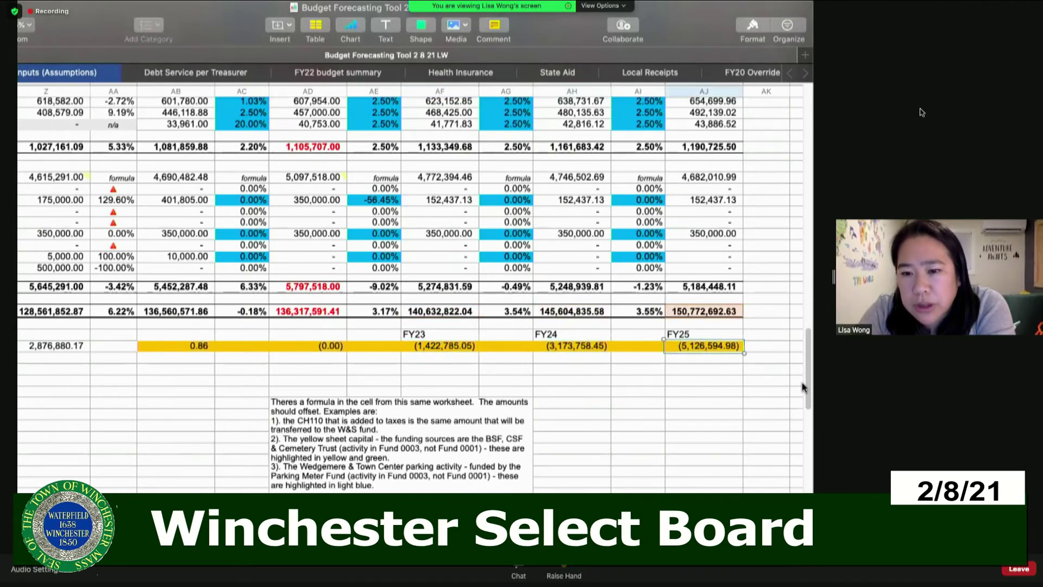
Examine the yearly increase percentages and FY2023 to FY2025 forecasts across the expense and revenue sections, back to Property Tax Revenue
{"action": "scroll", "coordinate": [806, 383], "scroll_direction": "up", "scroll_amount": 1}
{"action": "scroll", "coordinate": [806, 370], "scroll_direction": "up", "scroll_amount": 15}
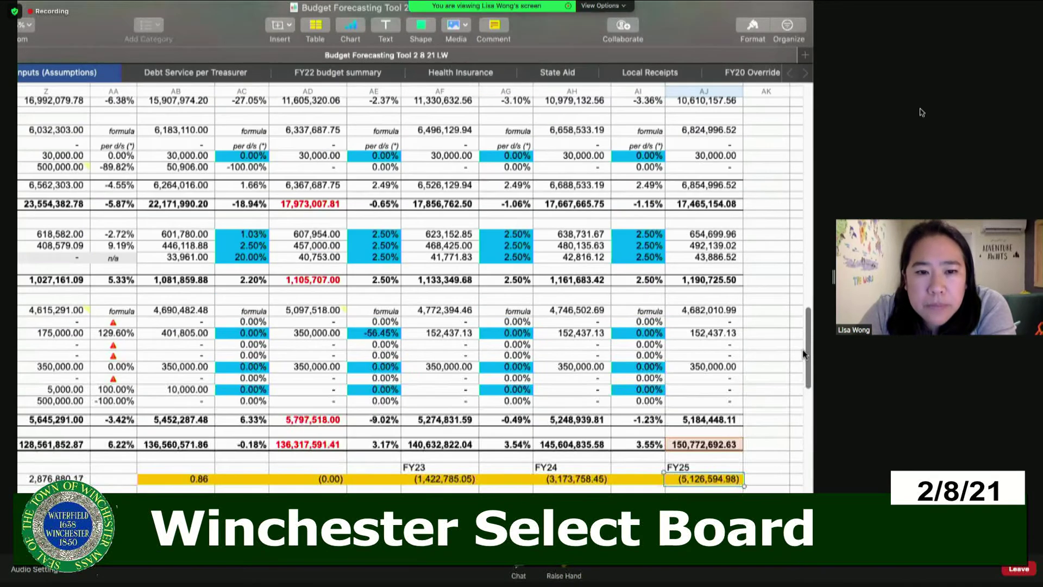
{"action": "scroll", "coordinate": [796, 311], "scroll_direction": "up", "scroll_amount": 10}
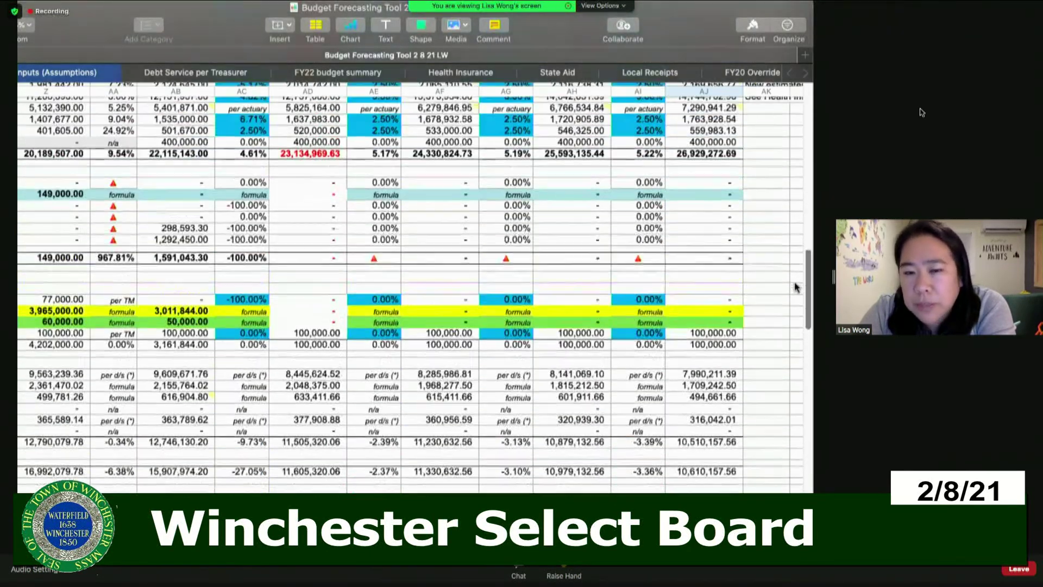
{"action": "scroll", "coordinate": [792, 265], "scroll_direction": "up", "scroll_amount": 4}
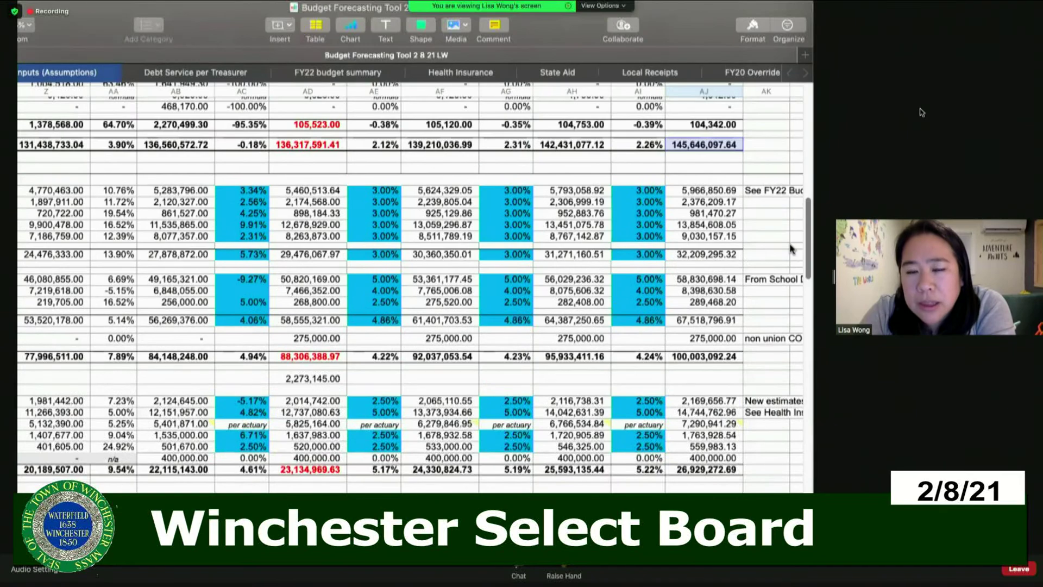
{"action": "scroll", "coordinate": [788, 351], "scroll_direction": "down", "scroll_amount": 20}
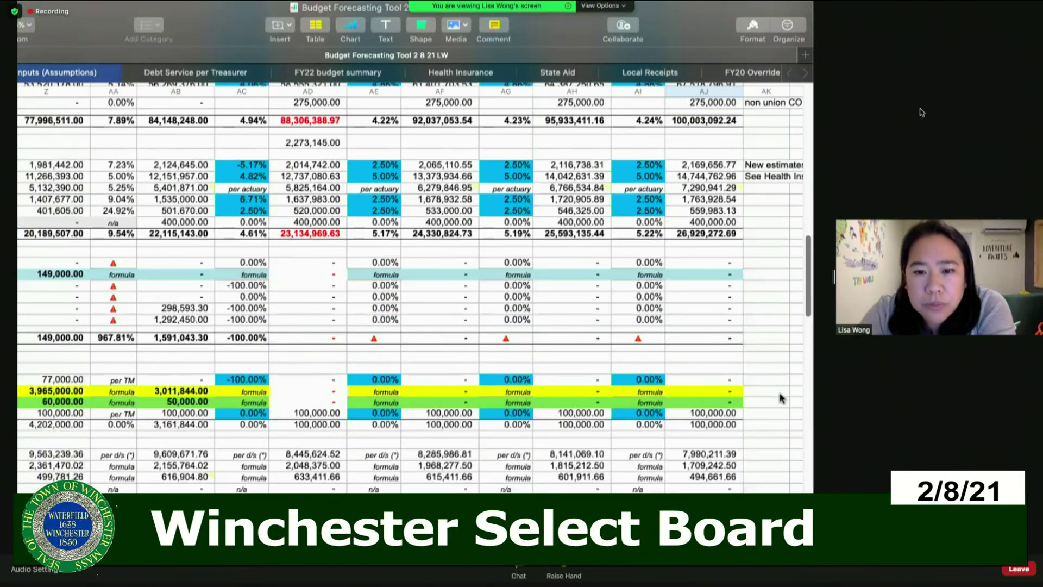
{"action": "scroll", "coordinate": [785, 233], "scroll_direction": "up", "scroll_amount": 15}
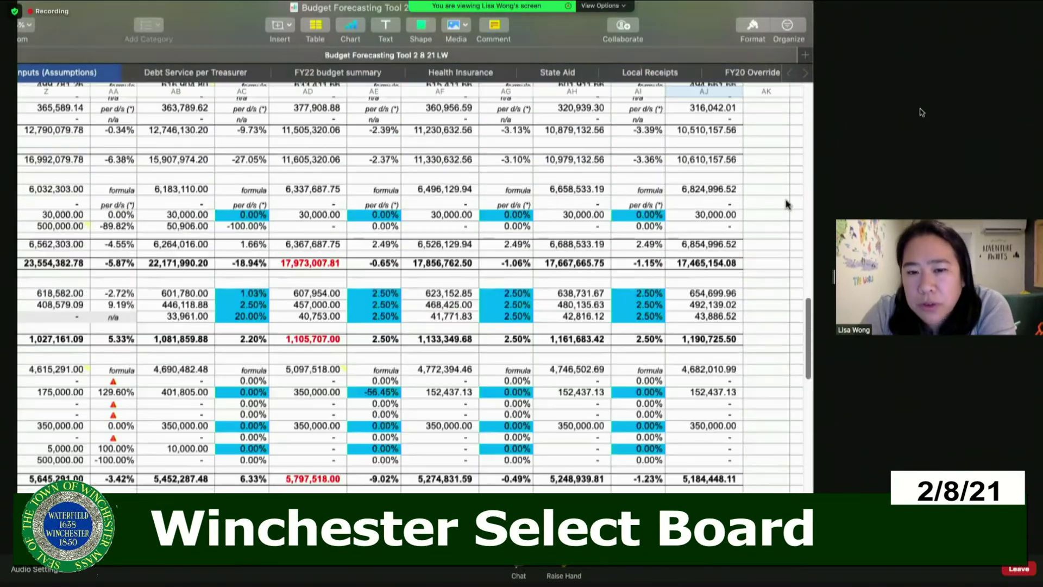
{"action": "scroll", "coordinate": [785, 152], "scroll_direction": "up", "scroll_amount": 15}
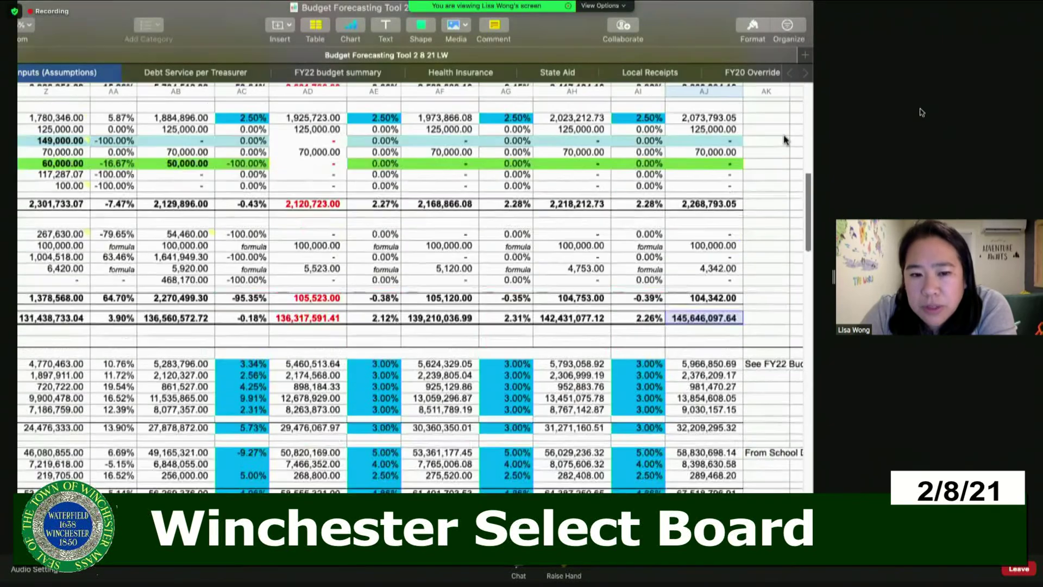
{"action": "scroll", "coordinate": [243, 471], "scroll_direction": "up", "scroll_amount": 3}
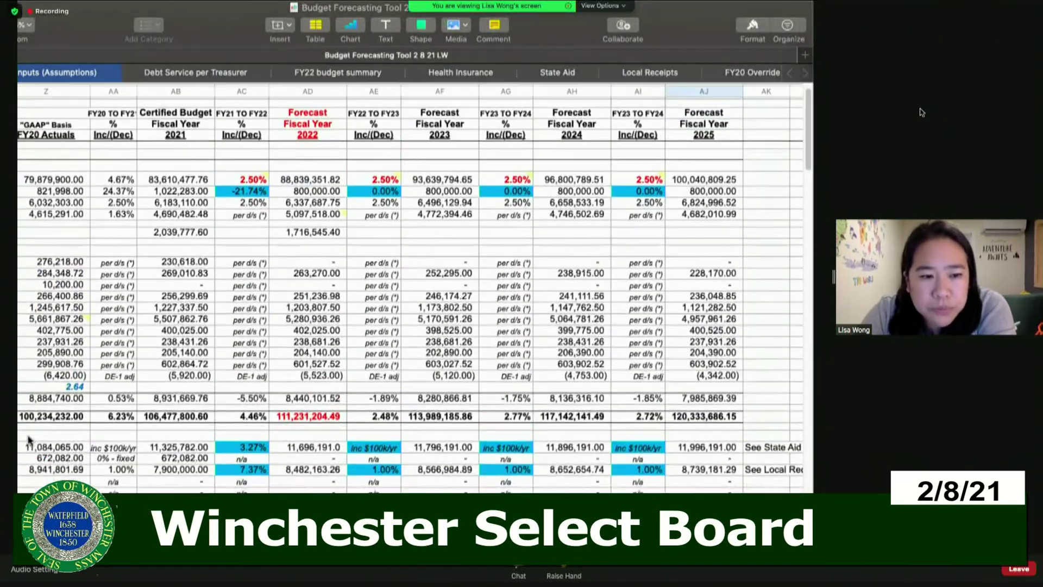
Check the Cherry Sheet State Aid amounts for fiscal years 2021 and 2022 and the FY22 to FY23 increase assumption
{"action": "left_click", "coordinate": [202, 454]}
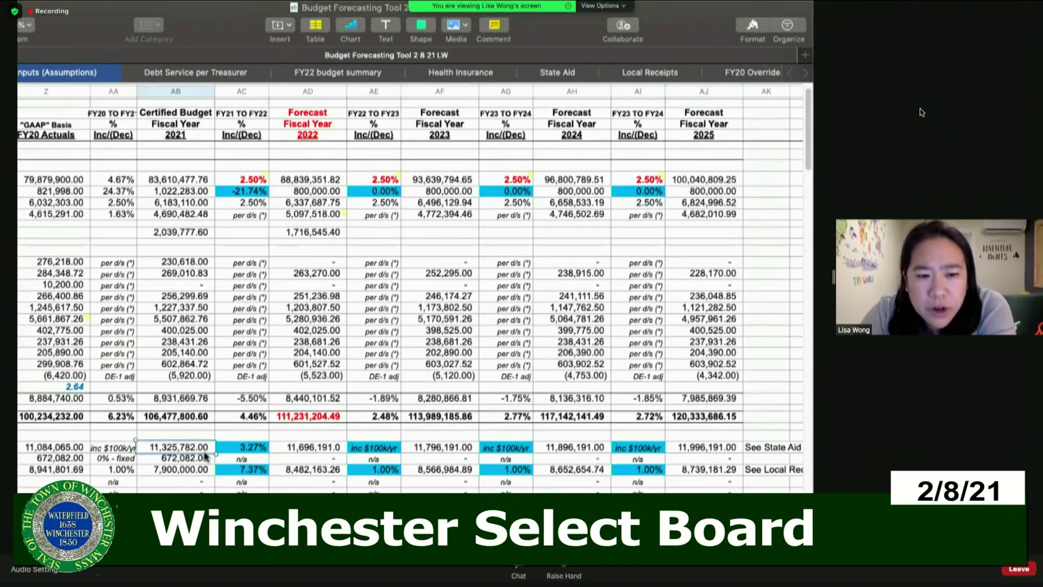
{"action": "left_click", "coordinate": [305, 447]}
{"action": "left_click", "coordinate": [371, 448]}
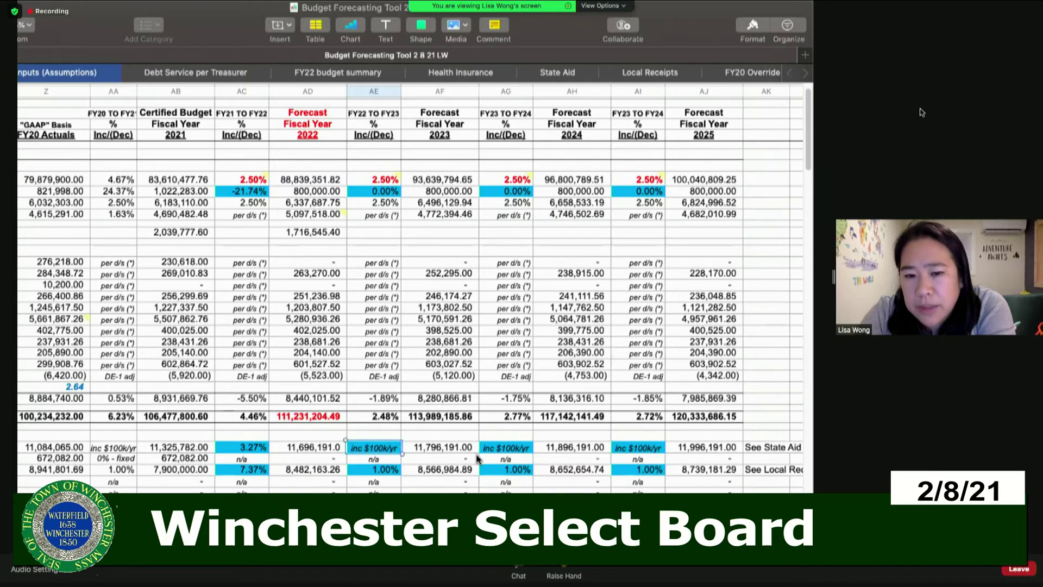
Examine the Education salaries, expenditures and vocational forecasts through FY2025, focusing on the FY22 to FY23 expenditures increase assumption
{"action": "scroll", "coordinate": [805, 452], "scroll_direction": "down", "scroll_amount": 5}
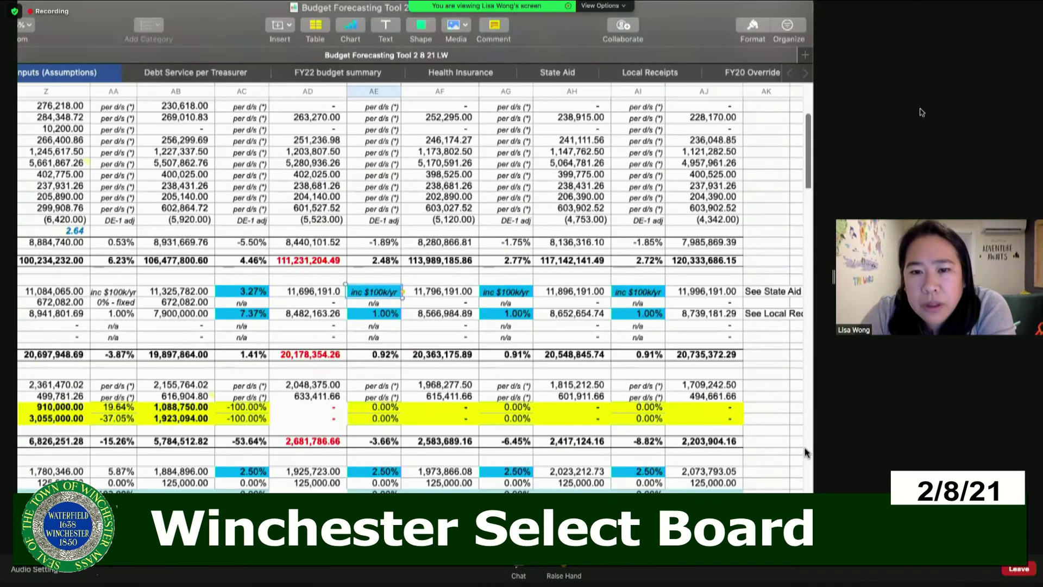
{"action": "scroll", "coordinate": [807, 453], "scroll_direction": "down", "scroll_amount": 8}
{"action": "scroll", "coordinate": [806, 452], "scroll_direction": "down", "scroll_amount": 10}
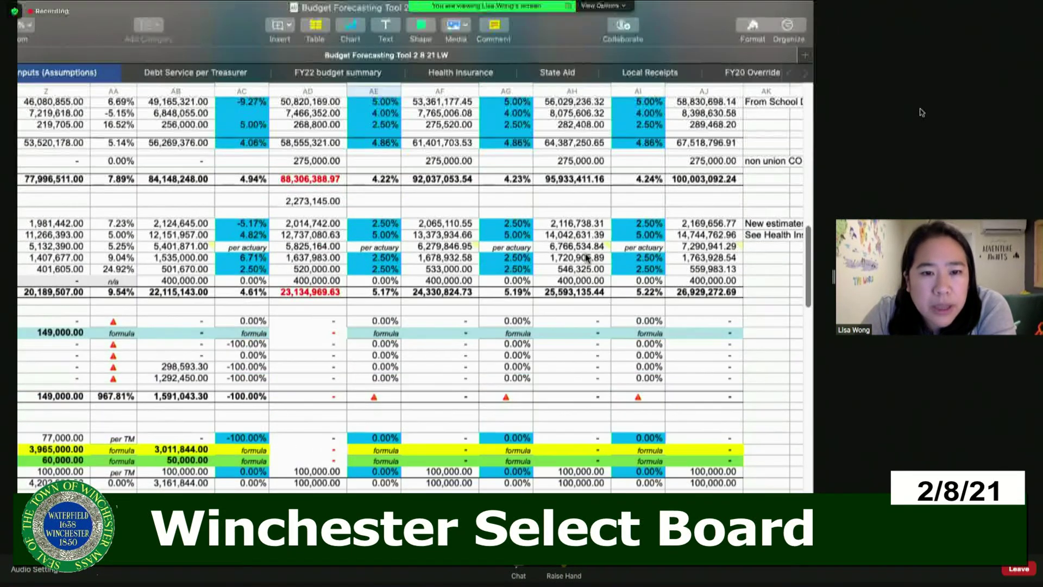
{"action": "double_click", "coordinate": [768, 9]}
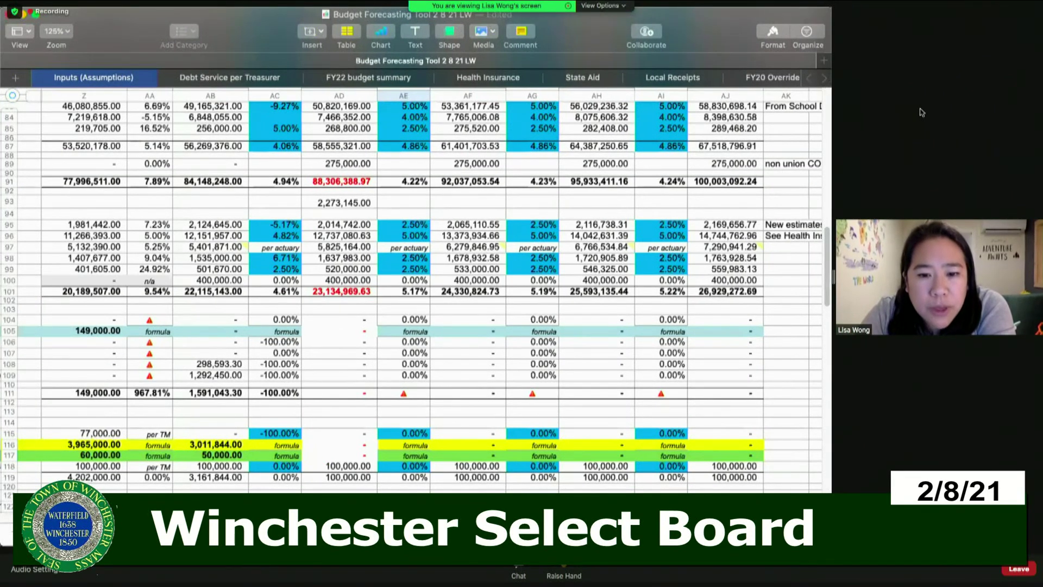
{"action": "scroll", "coordinate": [189, 412], "scroll_direction": "left", "scroll_amount": 10}
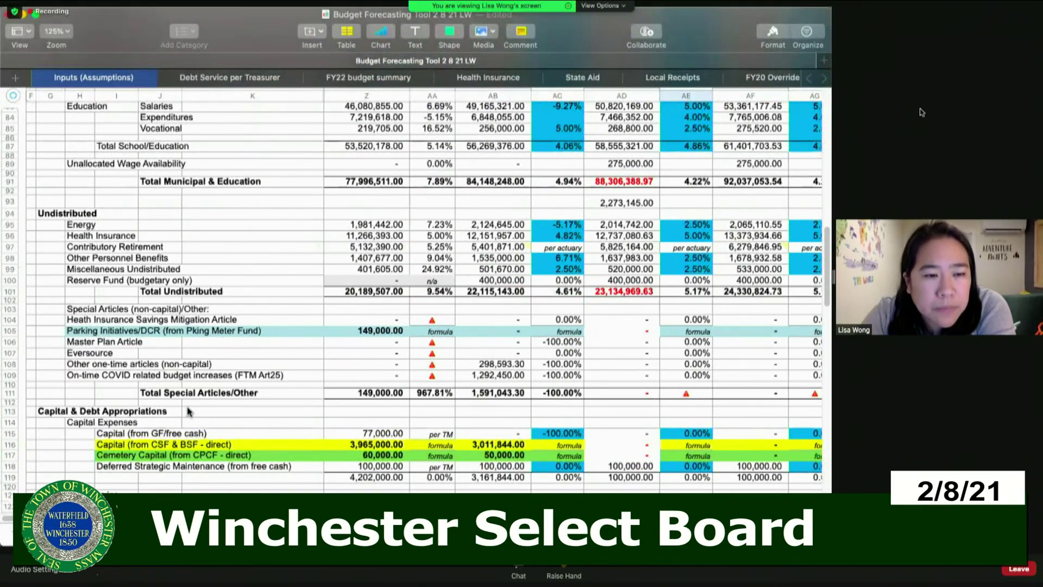
{"action": "left_click", "coordinate": [9, 118]}
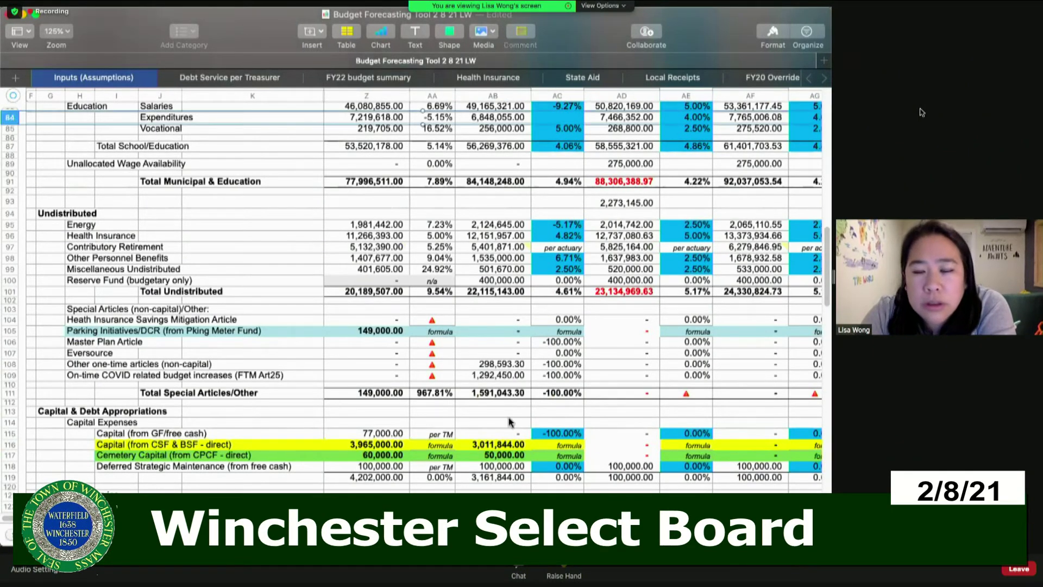
{"action": "scroll", "coordinate": [423, 117], "scroll_direction": "right", "scroll_amount": 5}
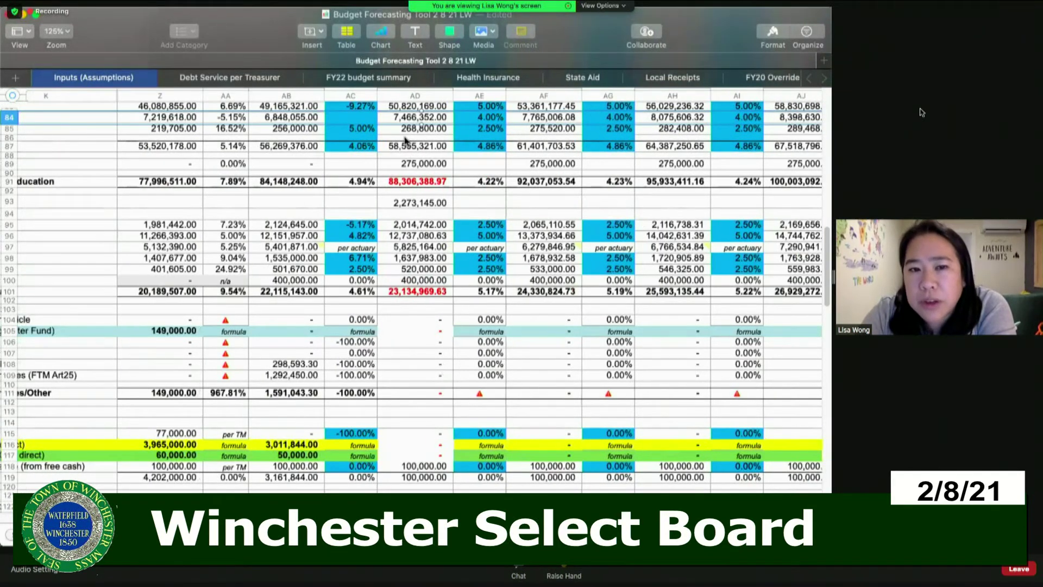
{"action": "left_click", "coordinate": [481, 118]}
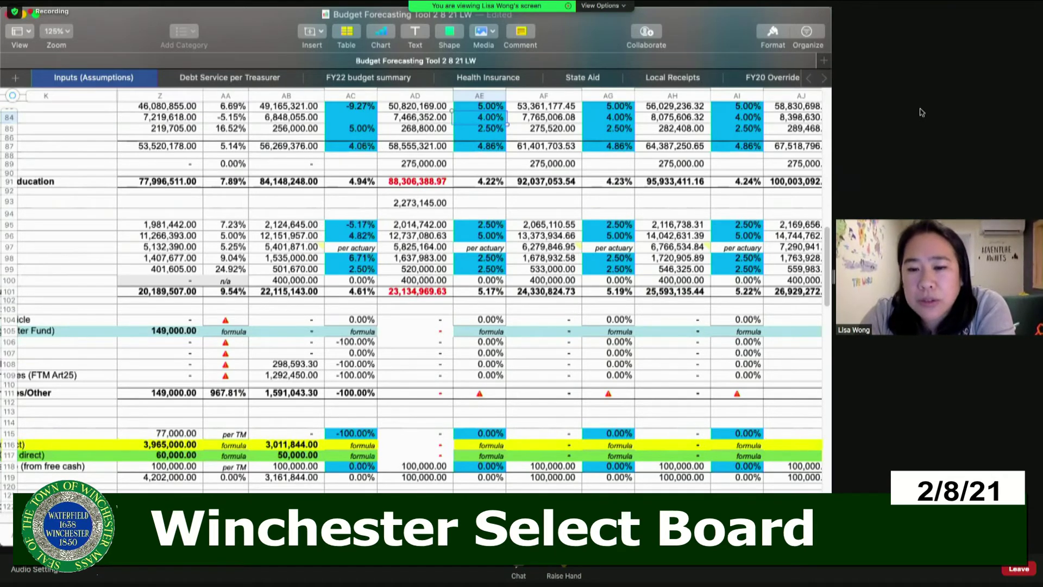
Review the Capital & Debt, Non-Appropriated and Transfers assumptions down to the Surplus/(Deficiency) row and inspect the FY23 deficiency cell
{"action": "left_click", "coordinate": [481, 471]}
{"action": "key", "text": "Down"}
{"action": "key", "text": "Down"}
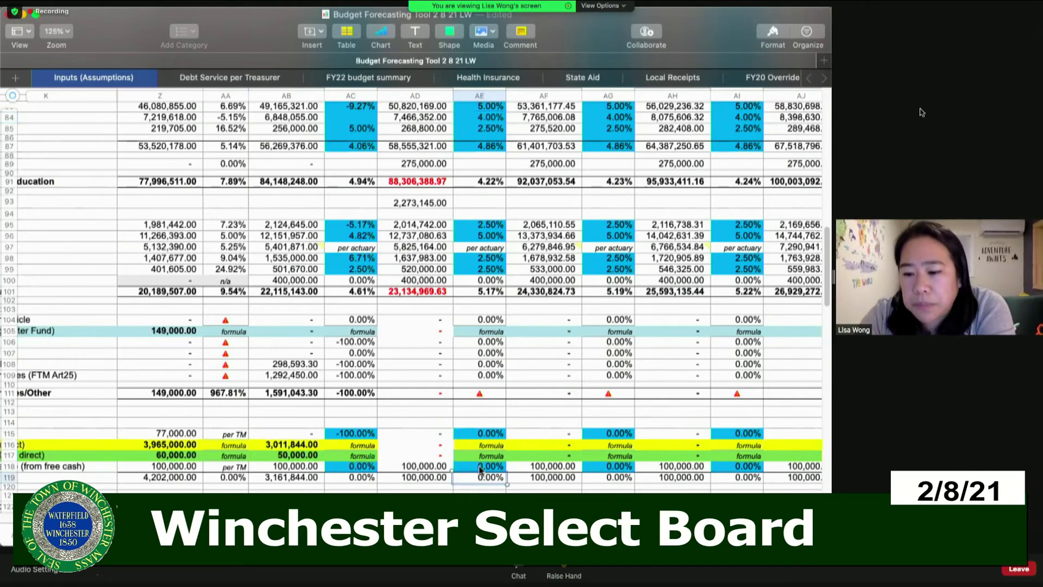
{"action": "scroll", "coordinate": [481, 471], "scroll_direction": "down", "scroll_amount": 5}
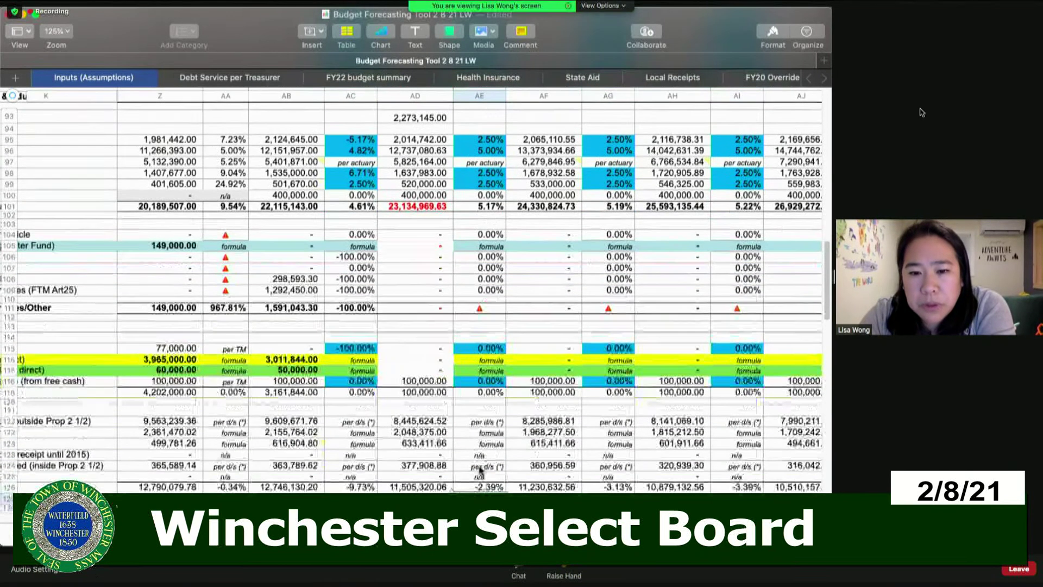
{"action": "scroll", "coordinate": [480, 471], "scroll_direction": "down", "scroll_amount": 10}
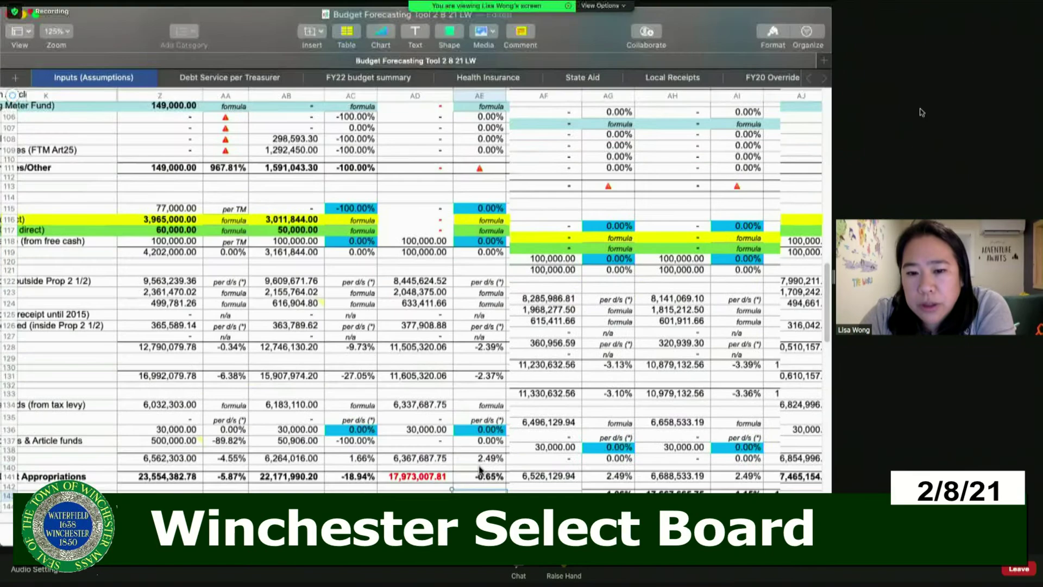
{"action": "scroll", "coordinate": [480, 471], "scroll_direction": "down", "scroll_amount": 15}
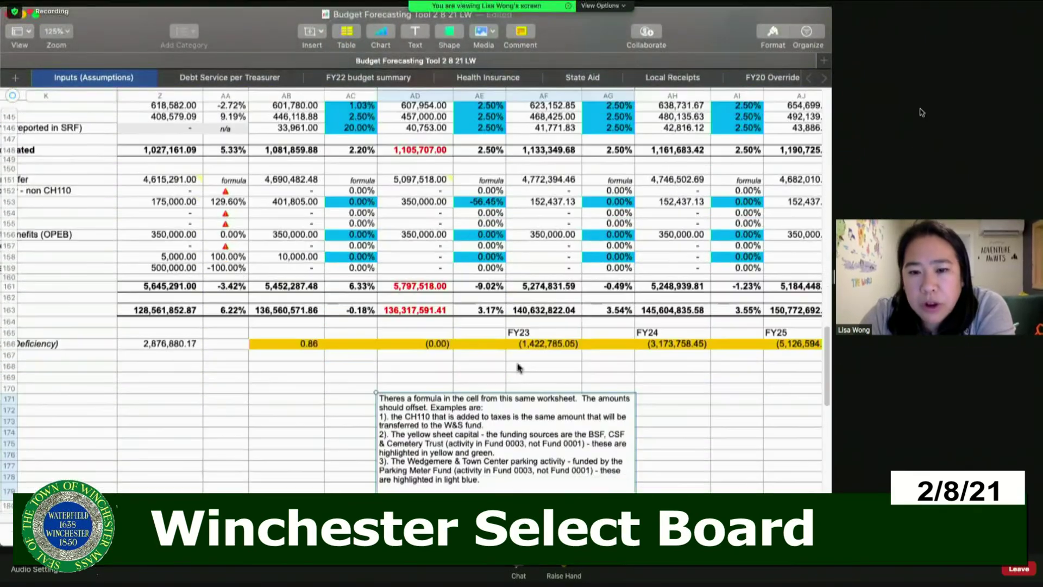
{"action": "left_click", "coordinate": [537, 345]}
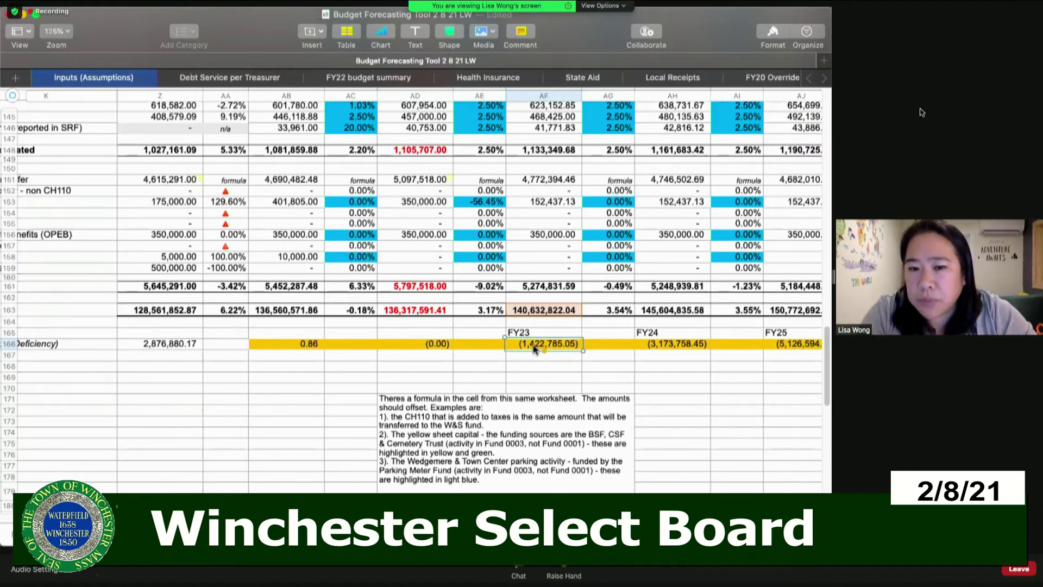
{"action": "double_click", "coordinate": [577, 346]}
{"action": "key", "text": "Return"}
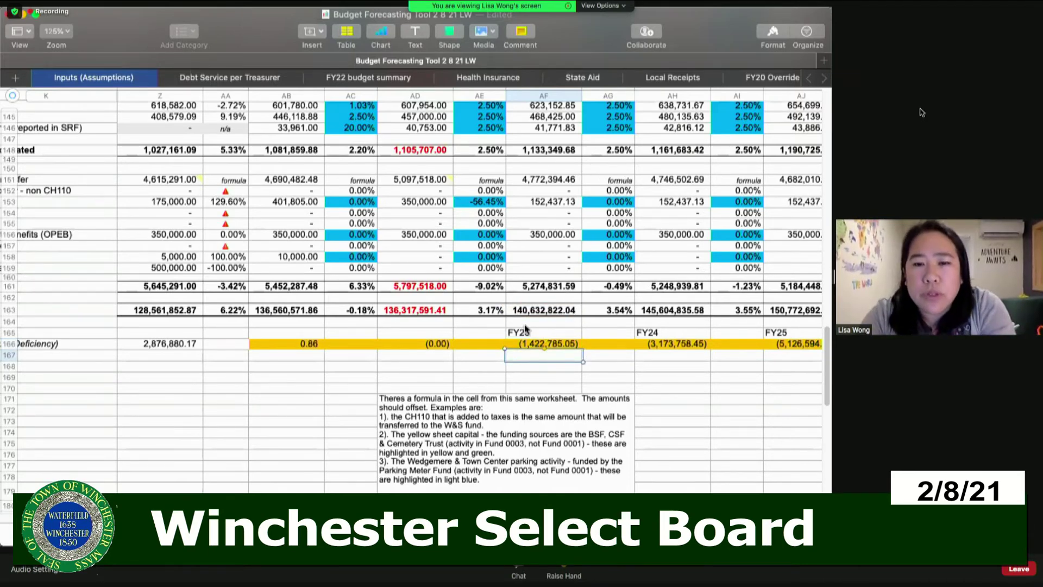
Open the Health Insurance sheet and check the premium increase percentage for the Town Actives HMO/PPO plan
{"action": "left_click", "coordinate": [498, 80]}
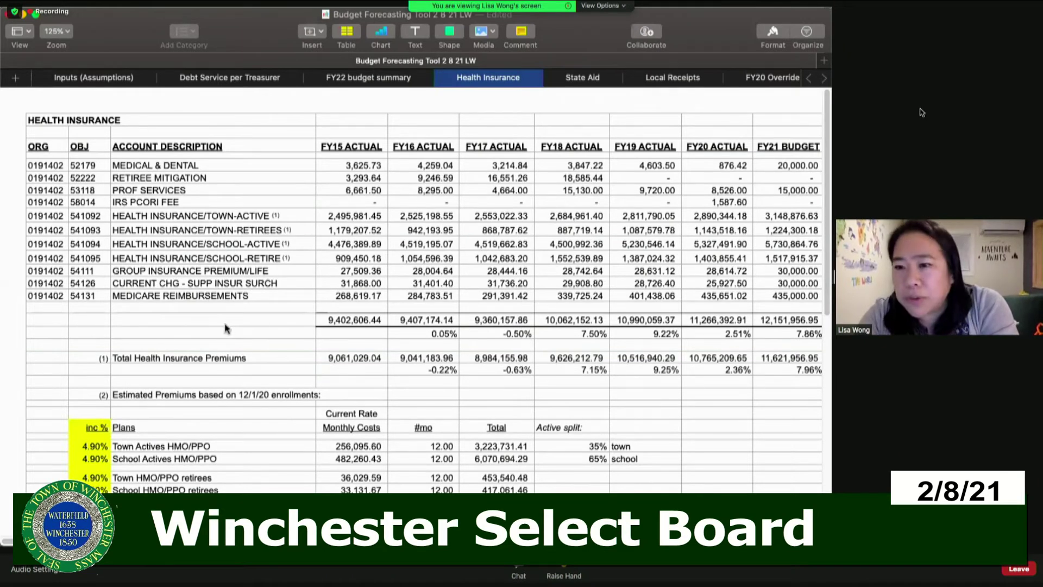
{"action": "left_click", "coordinate": [90, 447]}
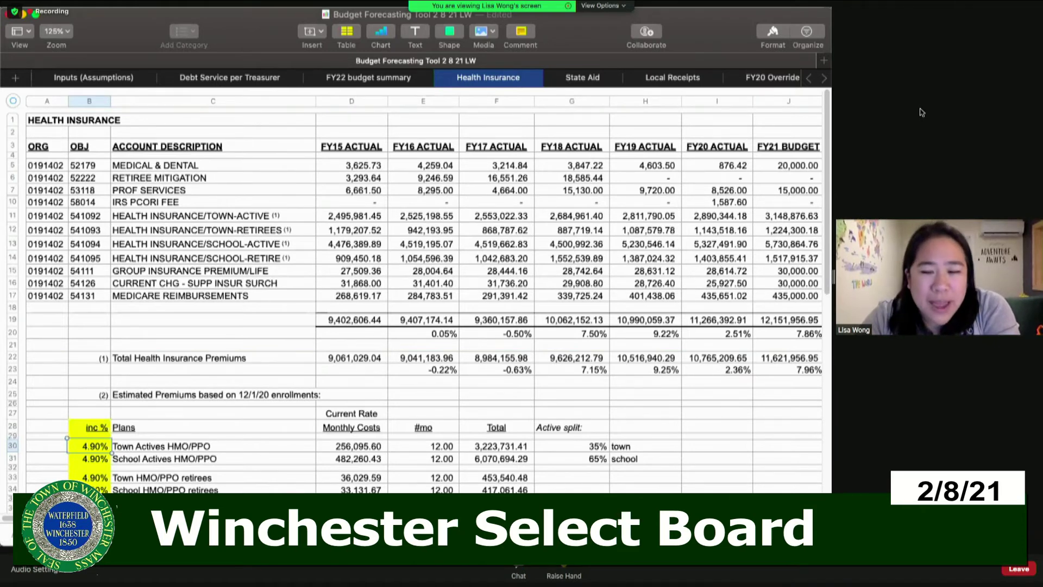
Review the State Aid sheet's FY2022 Governor's, HWM, SWM and Conference Committee columns in the preliminary Cherry Sheet estimates
{"action": "left_click", "coordinate": [582, 79]}
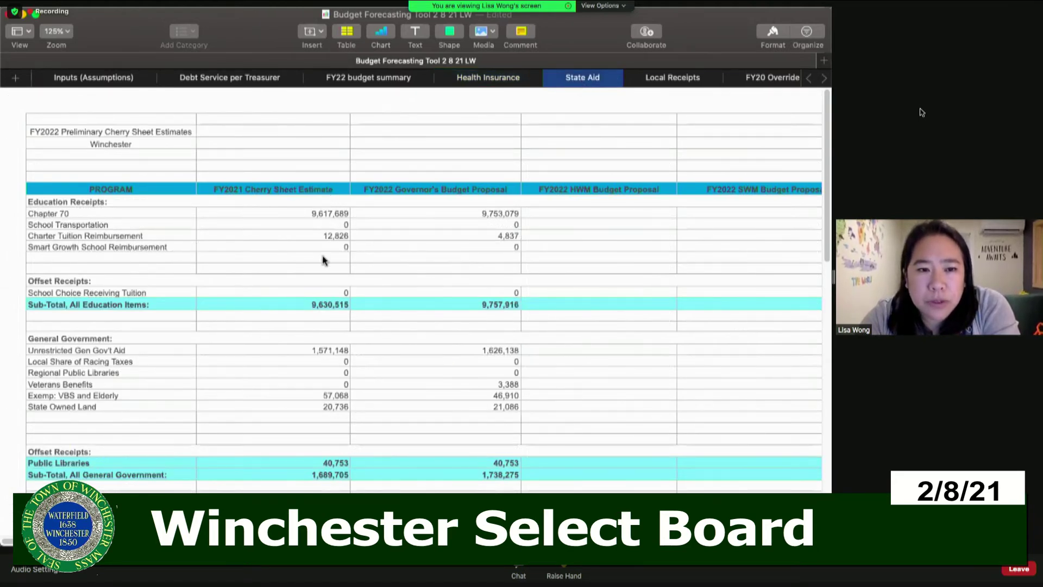
{"action": "left_click", "coordinate": [446, 187]}
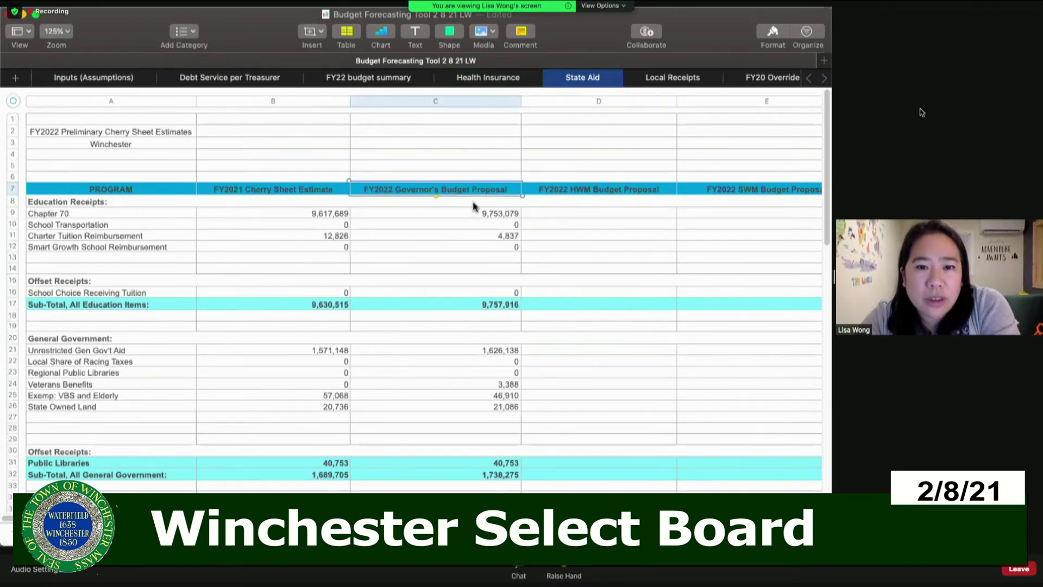
{"action": "left_click", "coordinate": [577, 192]}
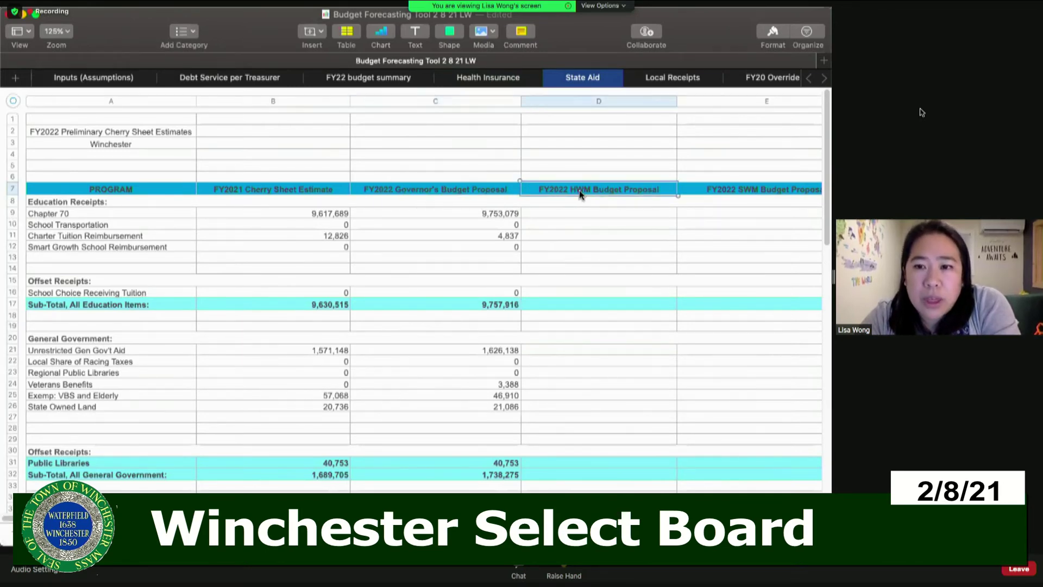
{"action": "key", "text": "Right"}
{"action": "key", "text": "Right"}
{"action": "key", "text": "Right"}
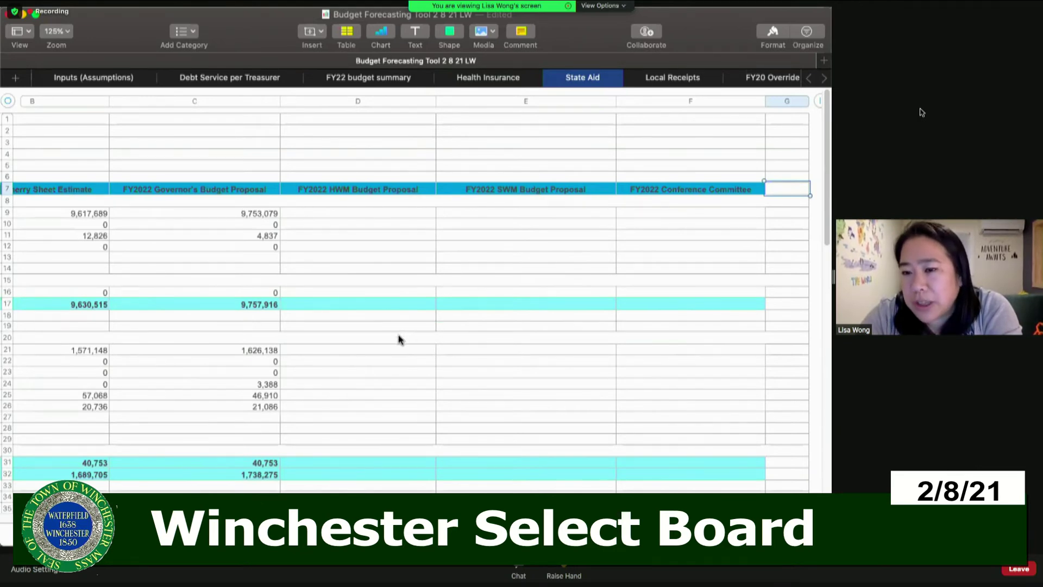
Review the FY2022 budget on the Local Receipts sheet, checking Motor Vehicle & Boat Excise and highlighting the whole Trash Disposal Service row
{"action": "left_click", "coordinate": [674, 82]}
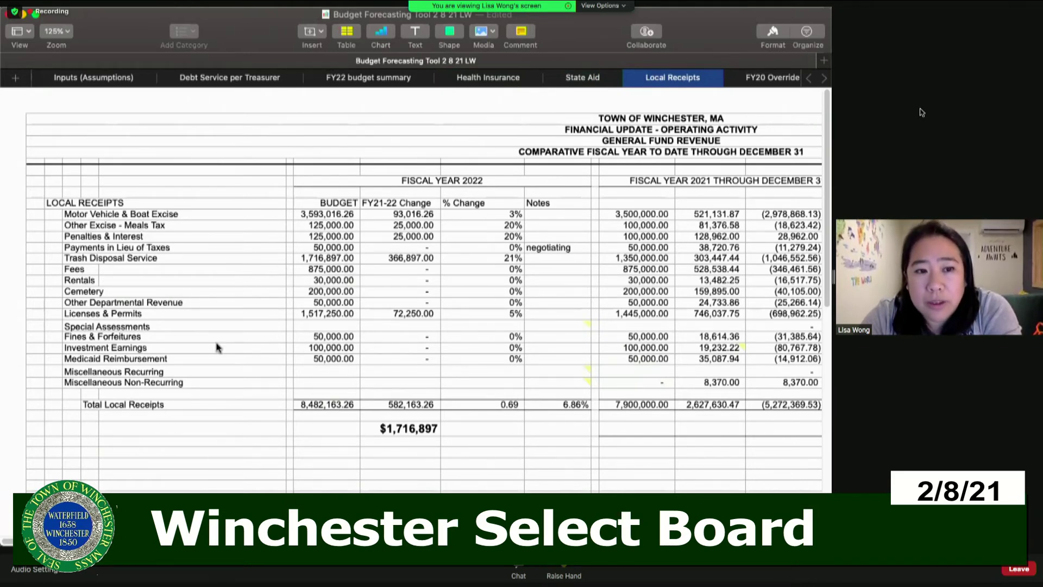
{"action": "left_click", "coordinate": [335, 409]}
{"action": "left_click", "coordinate": [328, 259]}
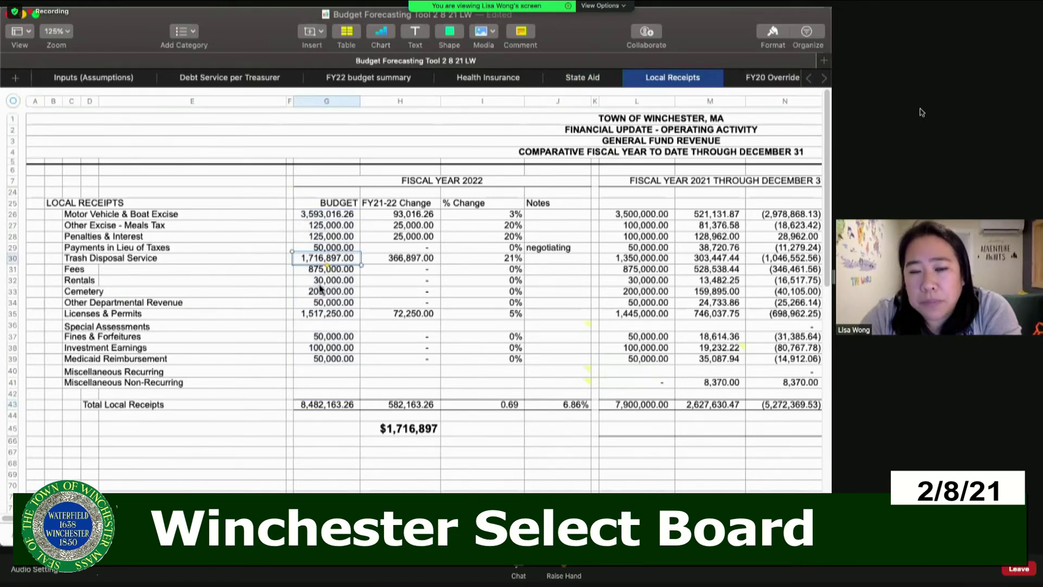
{"action": "left_click", "coordinate": [312, 219]}
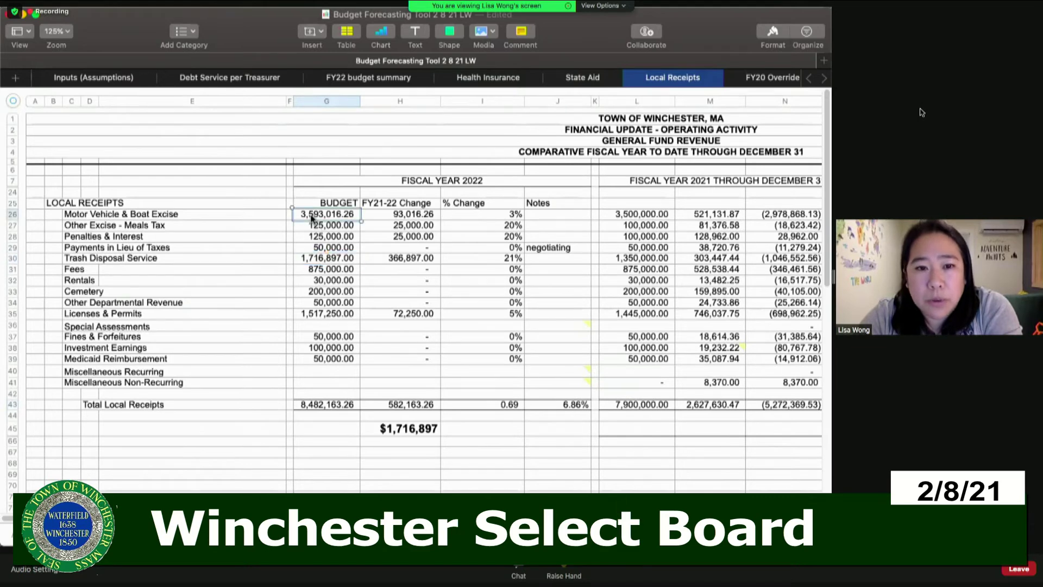
{"action": "left_click", "coordinate": [73, 219]}
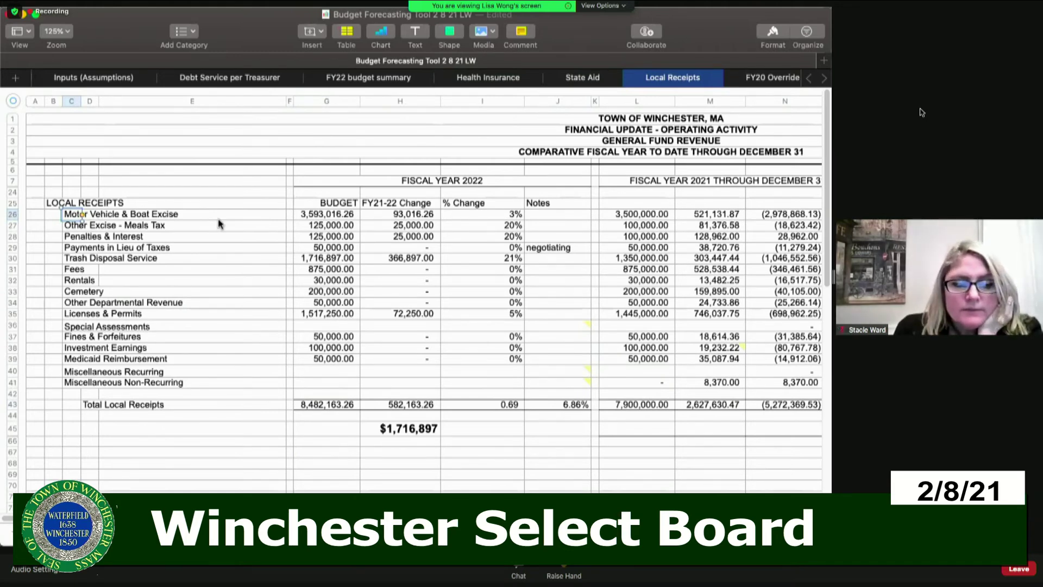
{"action": "left_click", "coordinate": [311, 262]}
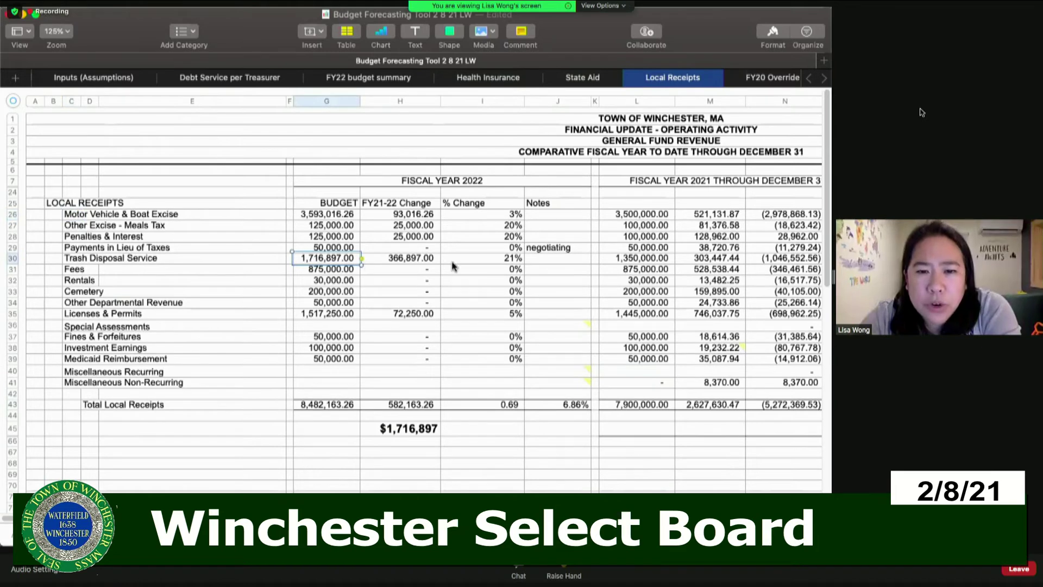
{"action": "left_click", "coordinate": [70, 260]}
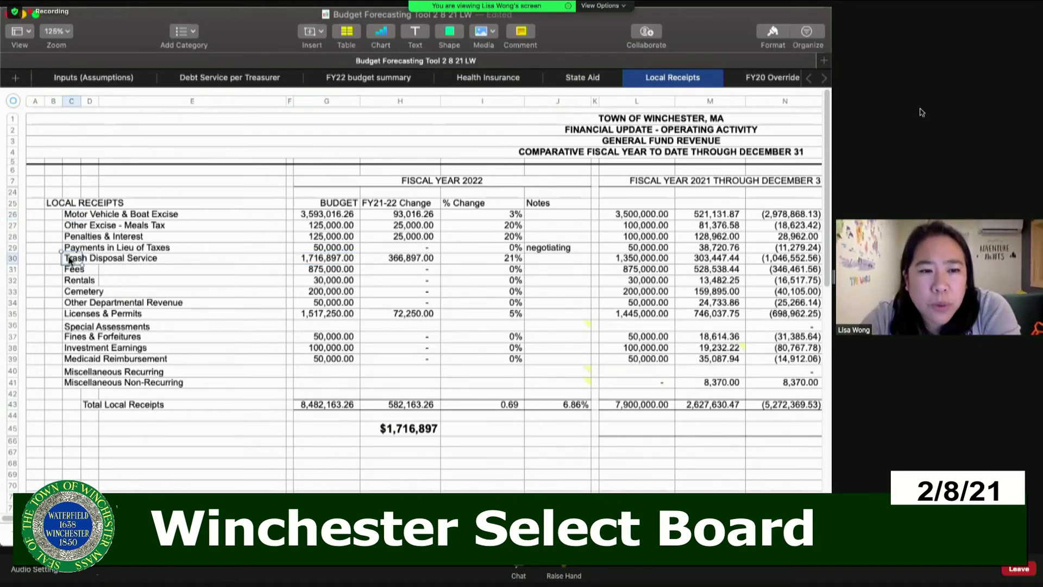
{"action": "left_click", "coordinate": [11, 259]}
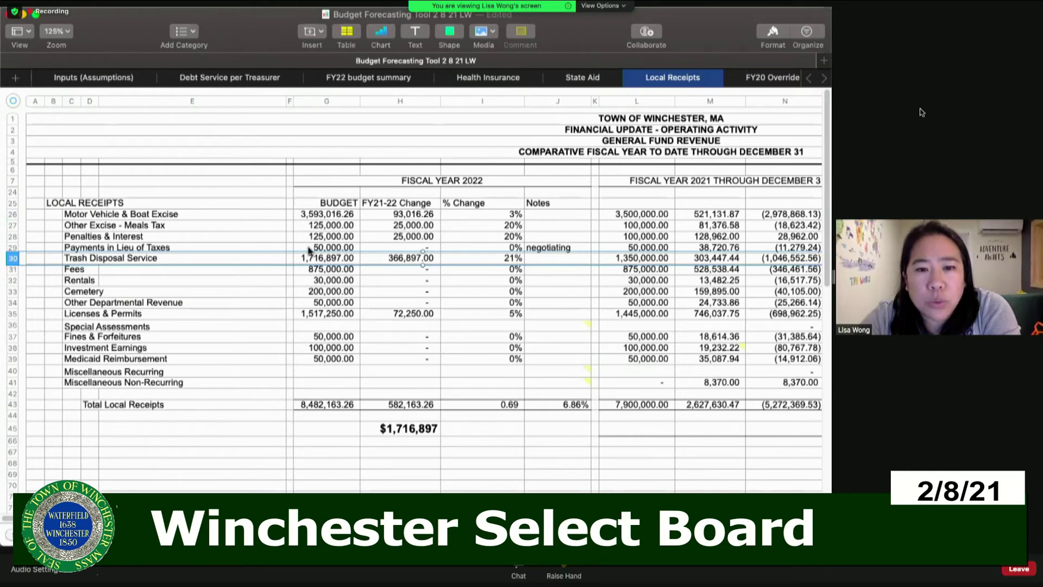
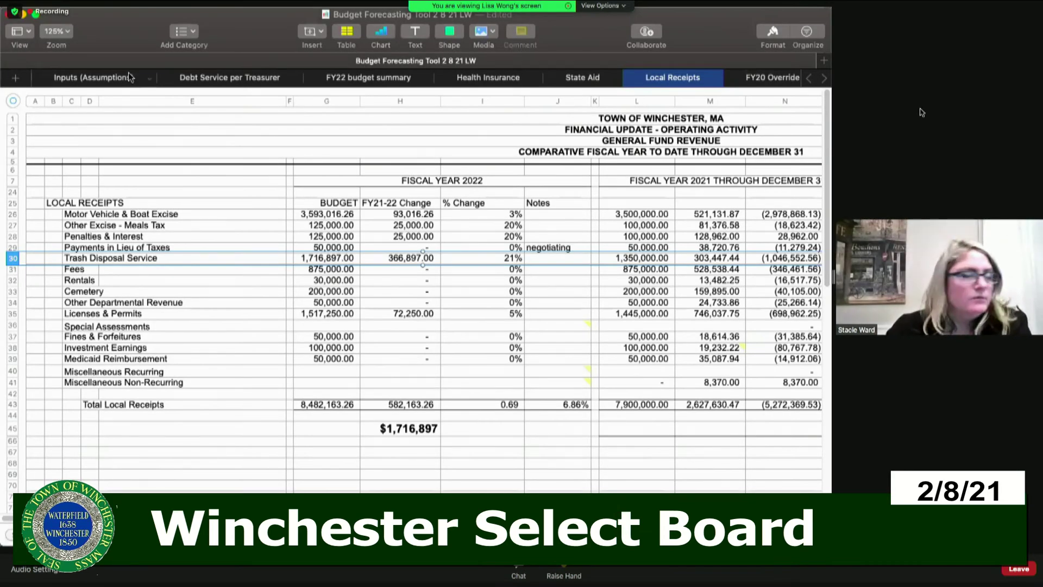
Return to the Inputs (Assumptions) sheet and highlight the Surplus/(Deficiency) row to compare FY23 through FY25
{"action": "left_click", "coordinate": [119, 80]}
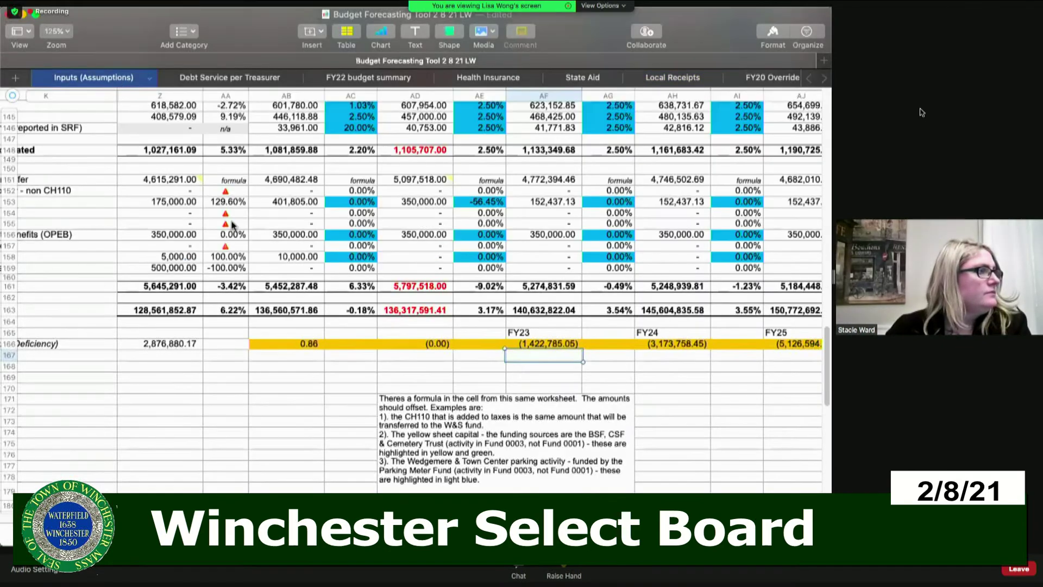
{"action": "left_click", "coordinate": [10, 344]}
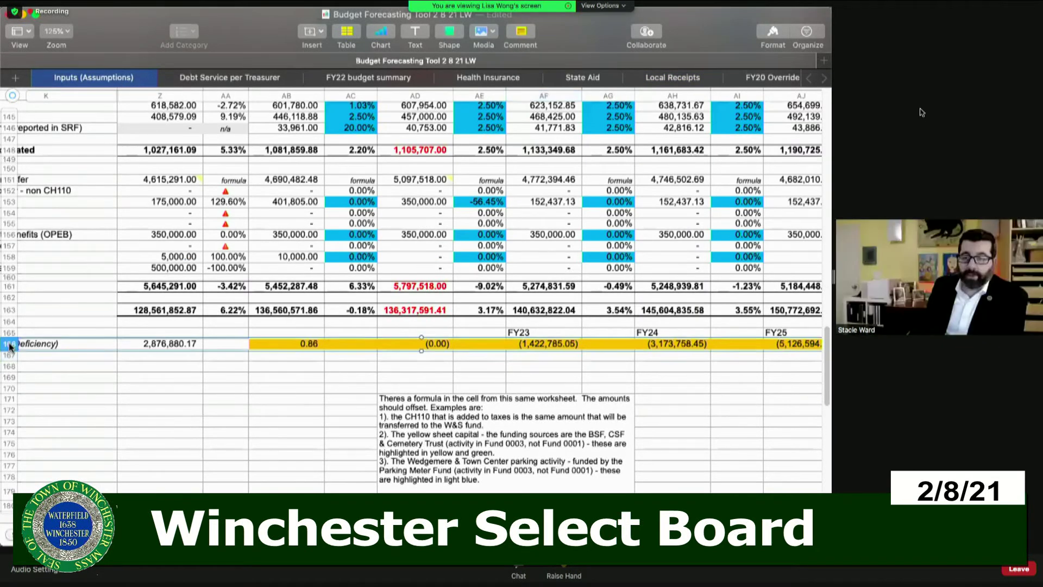
{"action": "scroll", "coordinate": [419, 288], "scroll_direction": "right", "scroll_amount": 5}
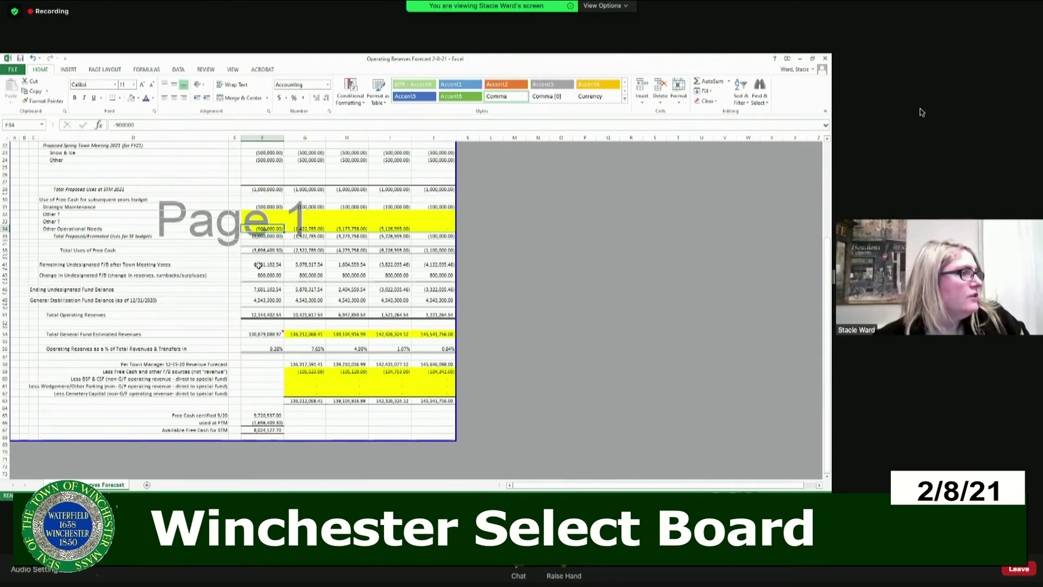
In the Operating Reserves Forecast workbook in Excel, check FY2021 reserves percentage and General Fund revenues, and review the uses of free cash
{"action": "left_click", "coordinate": [255, 349]}
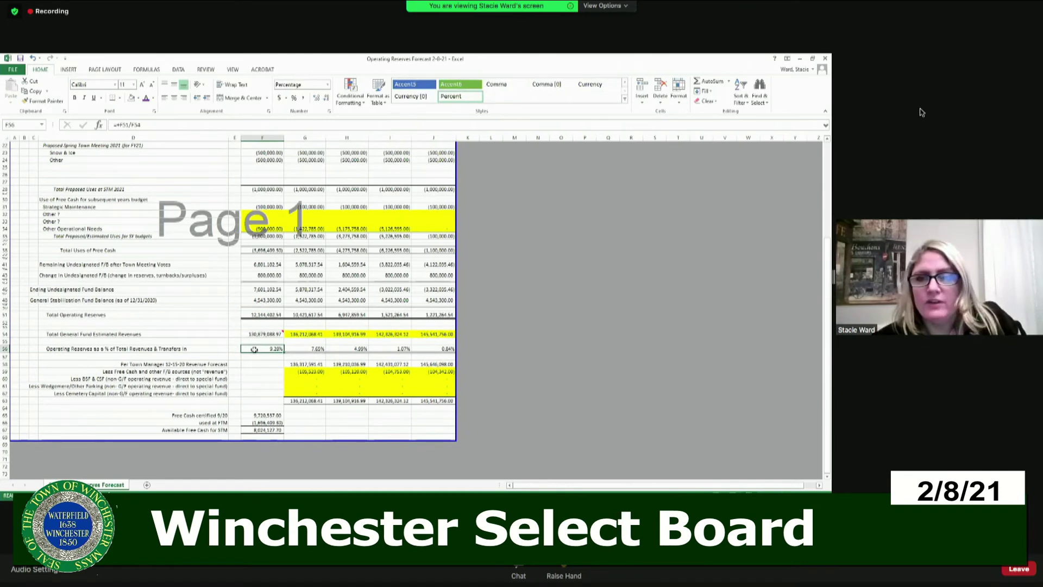
{"action": "left_click", "coordinate": [245, 335]}
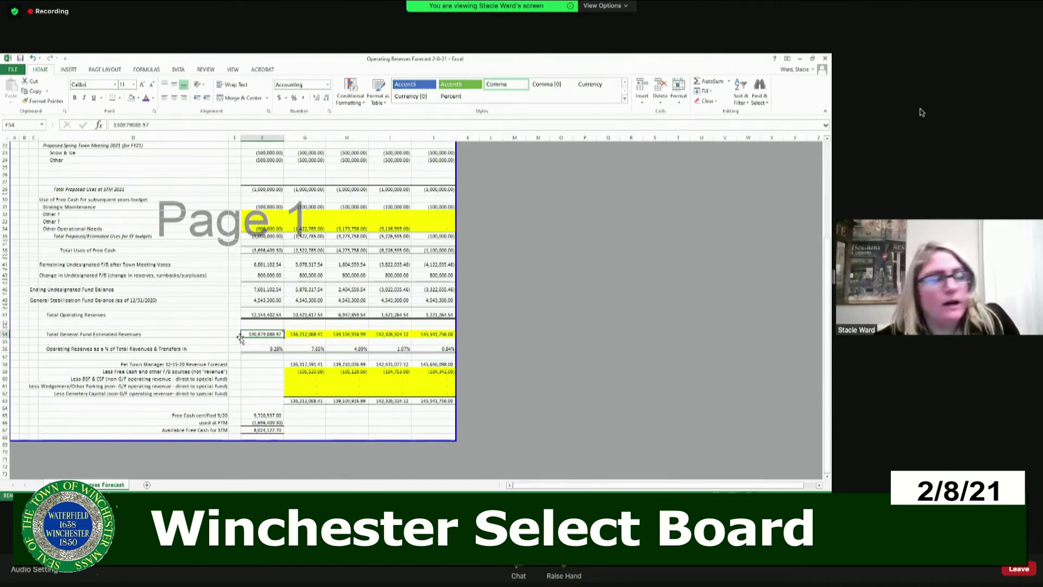
{"action": "scroll", "coordinate": [287, 328], "scroll_direction": "up", "scroll_amount": 3}
{"action": "scroll", "coordinate": [288, 329], "scroll_direction": "up", "scroll_amount": 5}
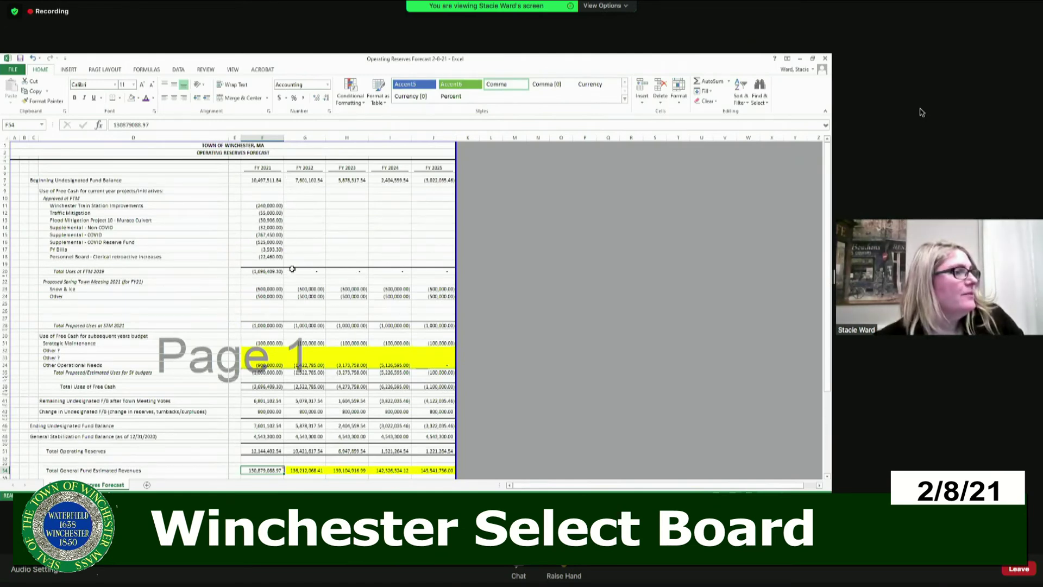
{"action": "left_click", "coordinate": [294, 295]}
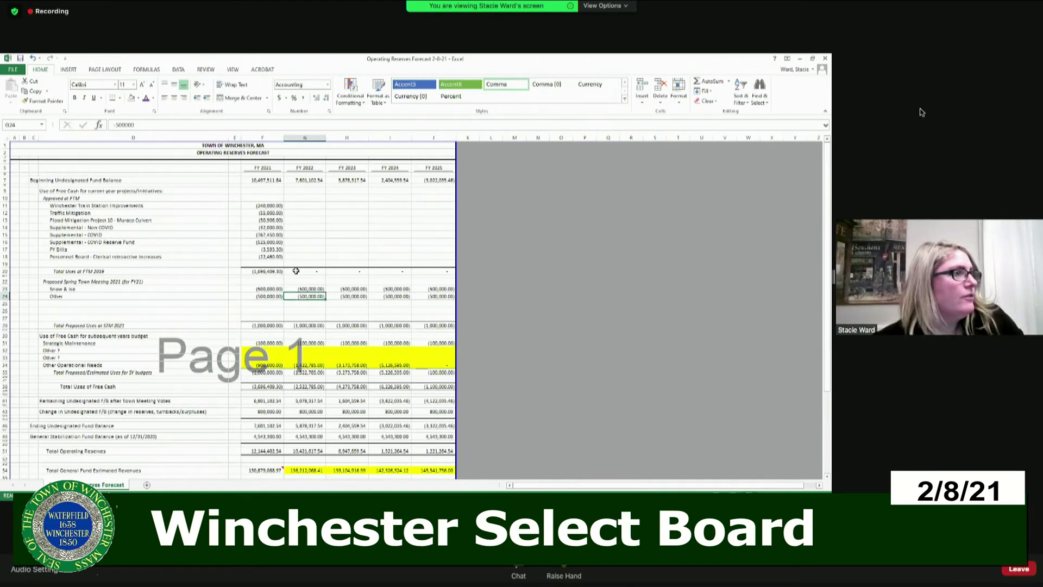
{"action": "left_click", "coordinate": [298, 206]}
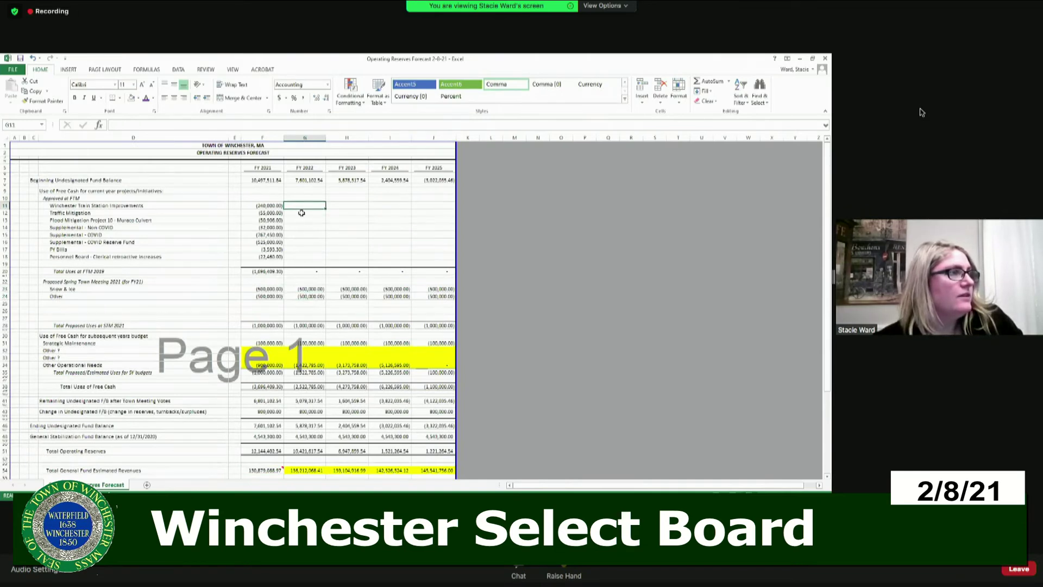
Check the FY2022 operating reserves percentage and the Town Manager revenue forecast figure for the same year
{"action": "left_click", "coordinate": [302, 233]}
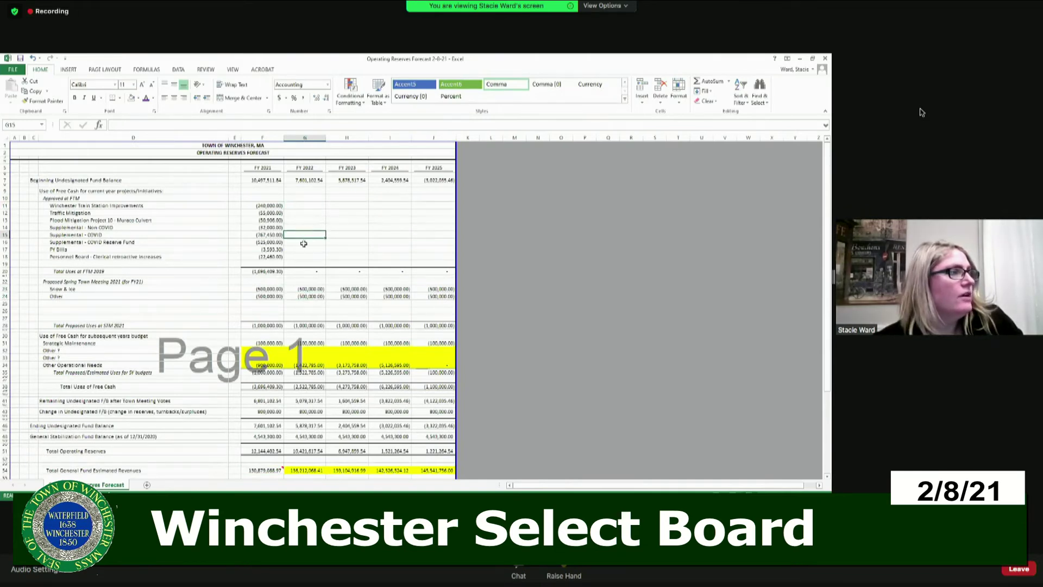
{"action": "scroll", "coordinate": [306, 258], "scroll_direction": "down", "scroll_amount": 4}
{"action": "scroll", "coordinate": [306, 258], "scroll_direction": "down", "scroll_amount": 4}
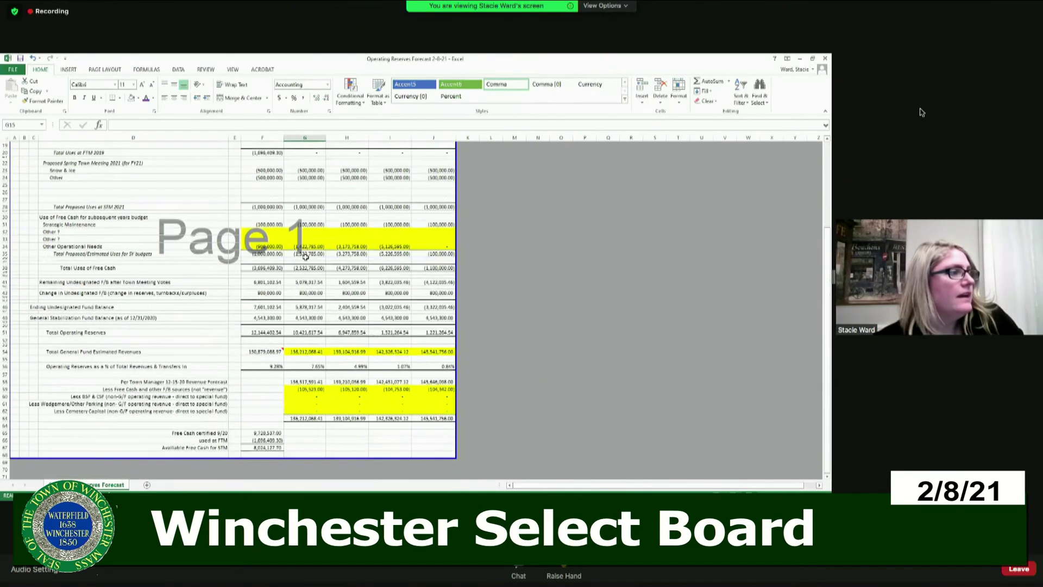
{"action": "left_click", "coordinate": [297, 326]}
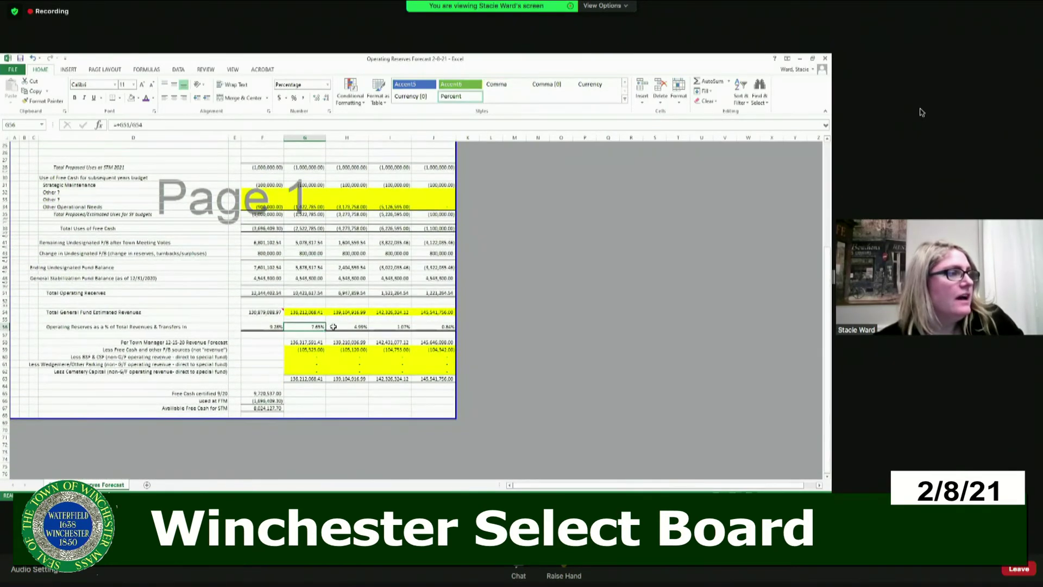
{"action": "left_click", "coordinate": [306, 341]}
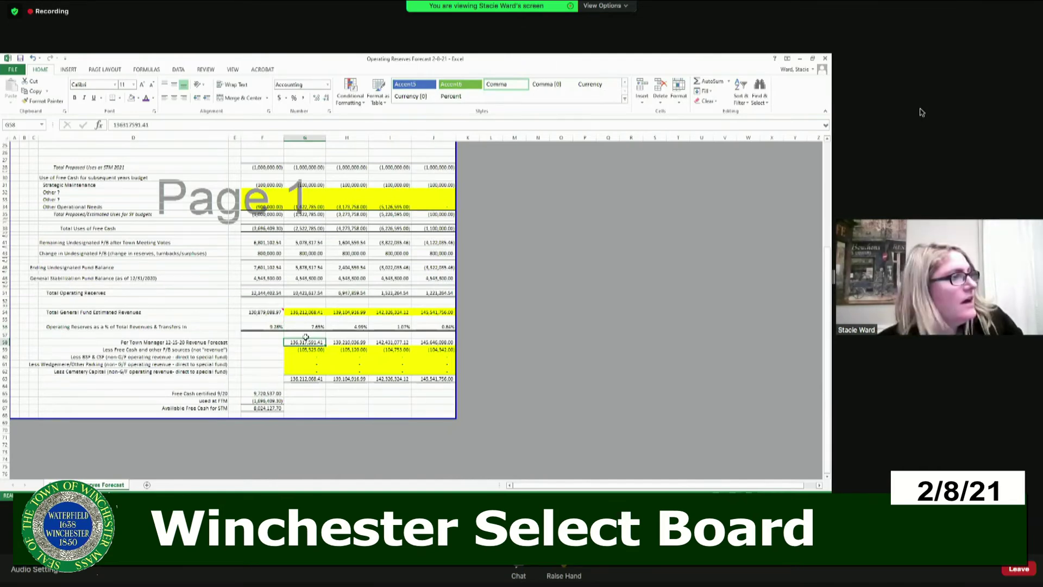
Check FY2022 Other Operational Needs, and compare operating reserves as a percentage of total revenues across FY2022, FY2023 and FY2024
{"action": "scroll", "coordinate": [304, 337], "scroll_direction": "up", "scroll_amount": 3}
{"action": "left_click", "coordinate": [297, 268]}
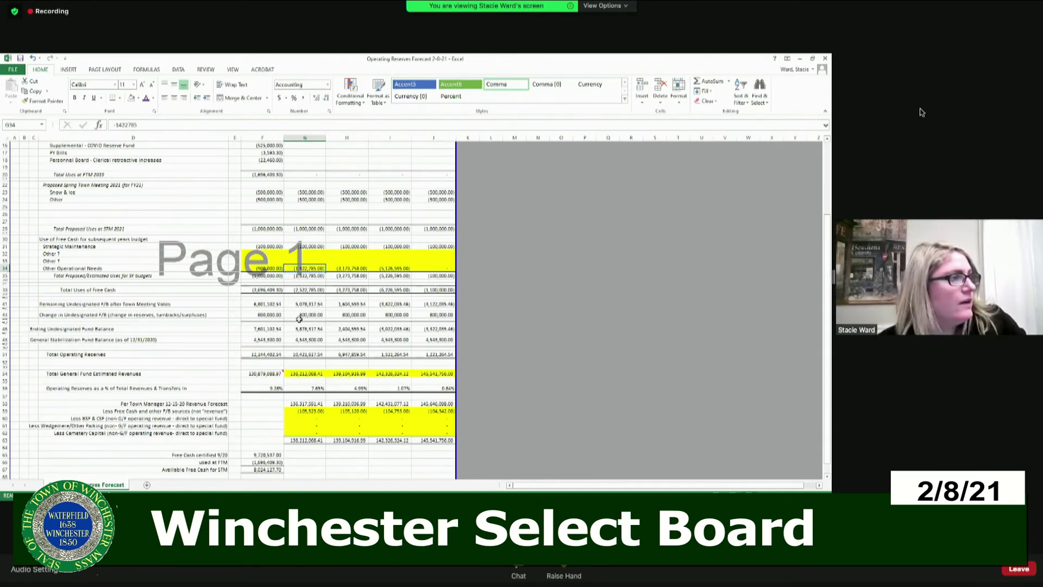
{"action": "left_click", "coordinate": [295, 387]}
{"action": "left_click", "coordinate": [337, 387]}
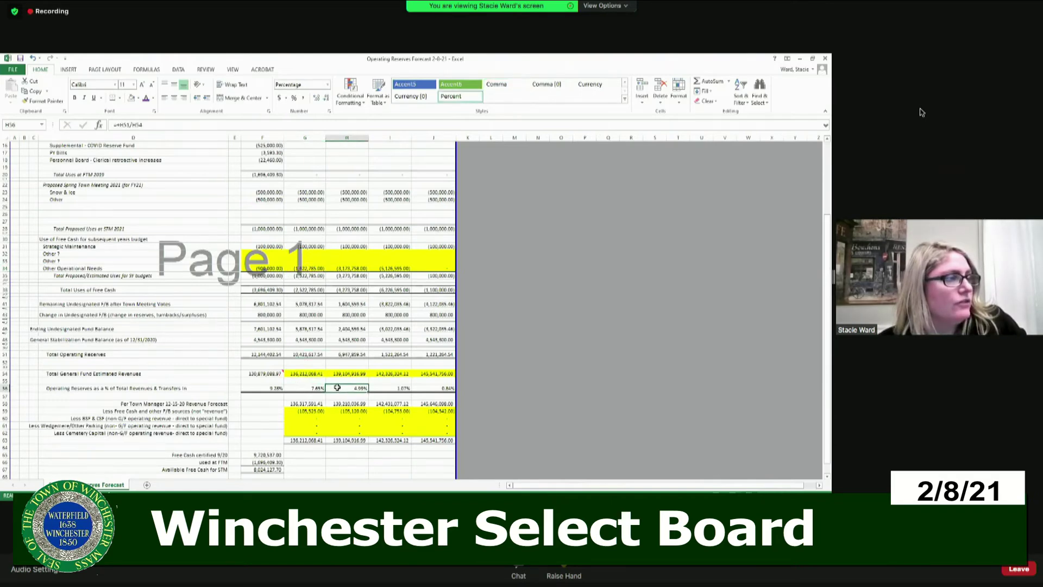
{"action": "scroll", "coordinate": [336, 388], "scroll_direction": "up", "scroll_amount": 5}
{"action": "scroll", "coordinate": [339, 390], "scroll_direction": "down", "scroll_amount": 3}
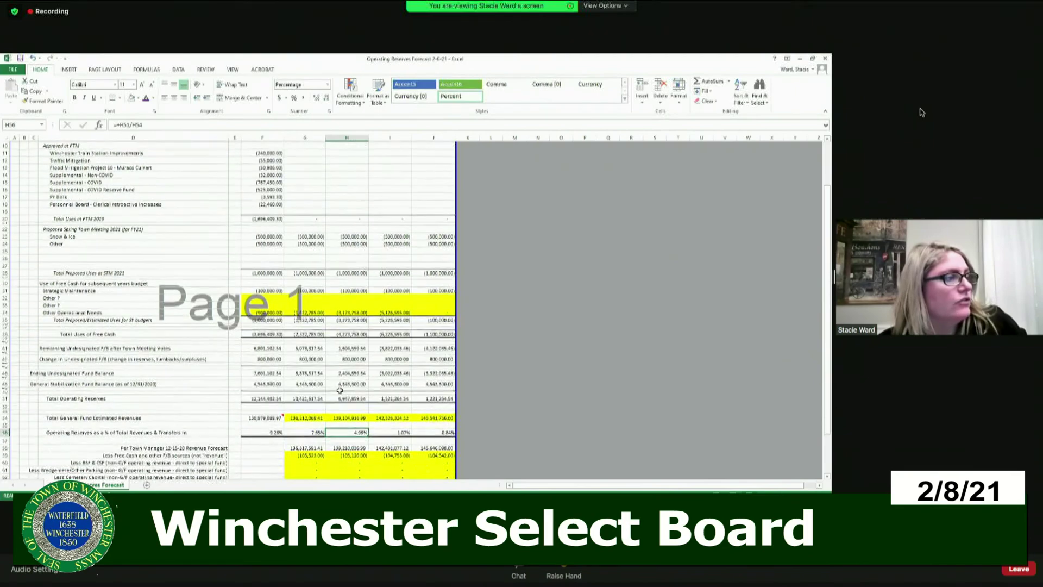
{"action": "scroll", "coordinate": [339, 390], "scroll_direction": "down", "scroll_amount": 2}
{"action": "left_click", "coordinate": [374, 387]}
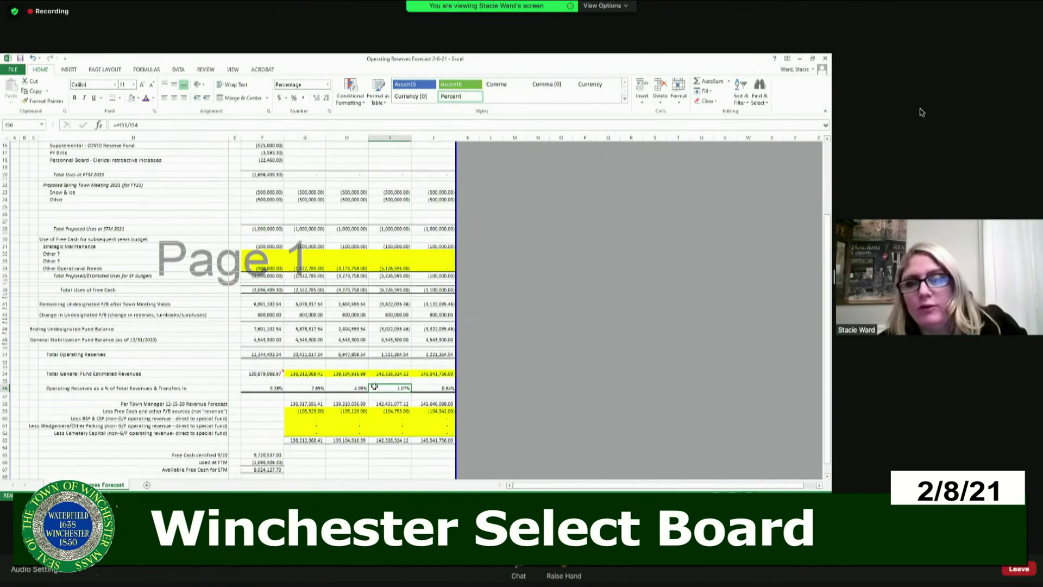
Review Other Operational Needs for FY2022 through FY2024 and the Change in Undesignated F/B row for FY2021 through FY2023
{"action": "left_click", "coordinate": [315, 269]}
{"action": "left_click", "coordinate": [361, 267]}
{"action": "left_click", "coordinate": [379, 266]}
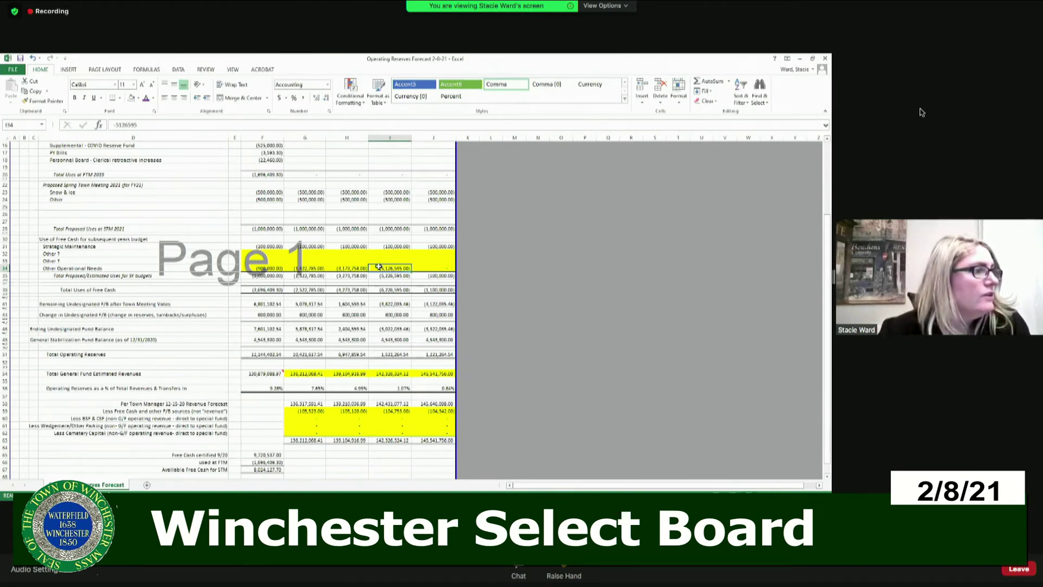
{"action": "left_click", "coordinate": [268, 315]}
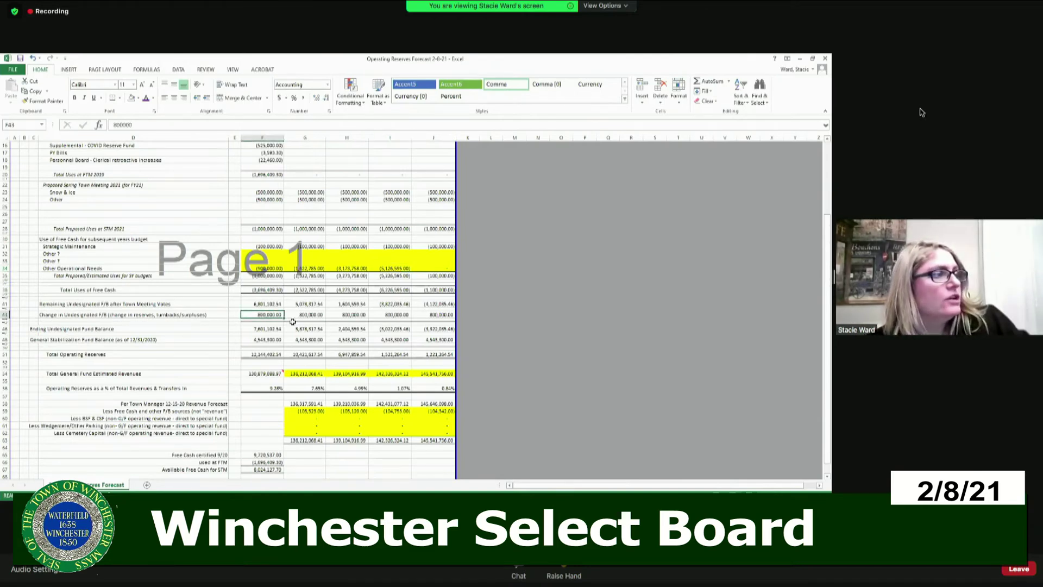
{"action": "left_click", "coordinate": [307, 316]}
{"action": "left_click", "coordinate": [343, 315]}
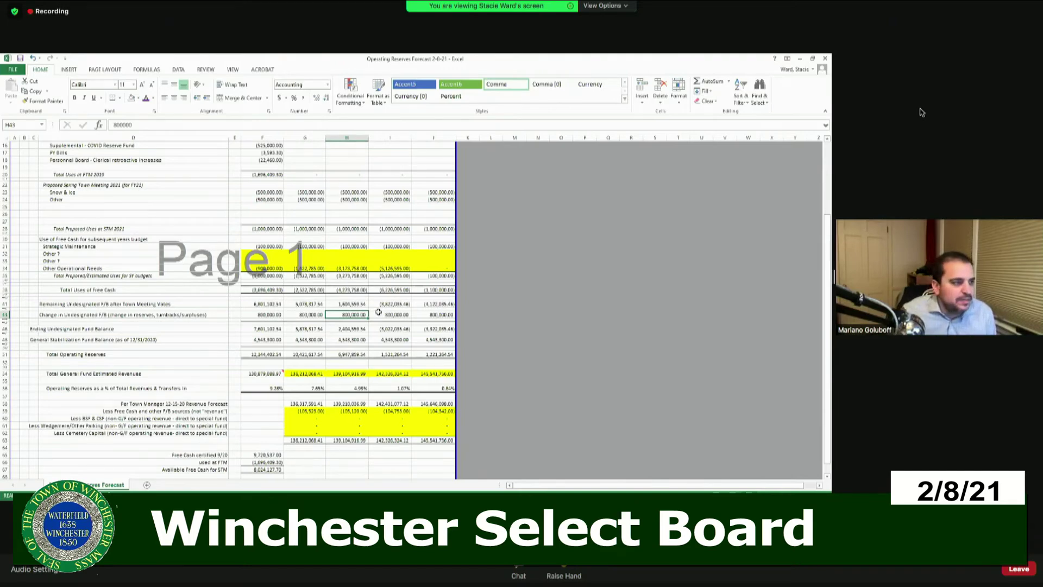
Review Other Operational Needs for FY2022 and FY2021, plus the FY2021 Strategic Maintenance and Supplemental - COVID Reserve Fund amounts
{"action": "left_click", "coordinate": [303, 268]}
{"action": "scroll", "coordinate": [326, 274], "scroll_direction": "up", "scroll_amount": 4}
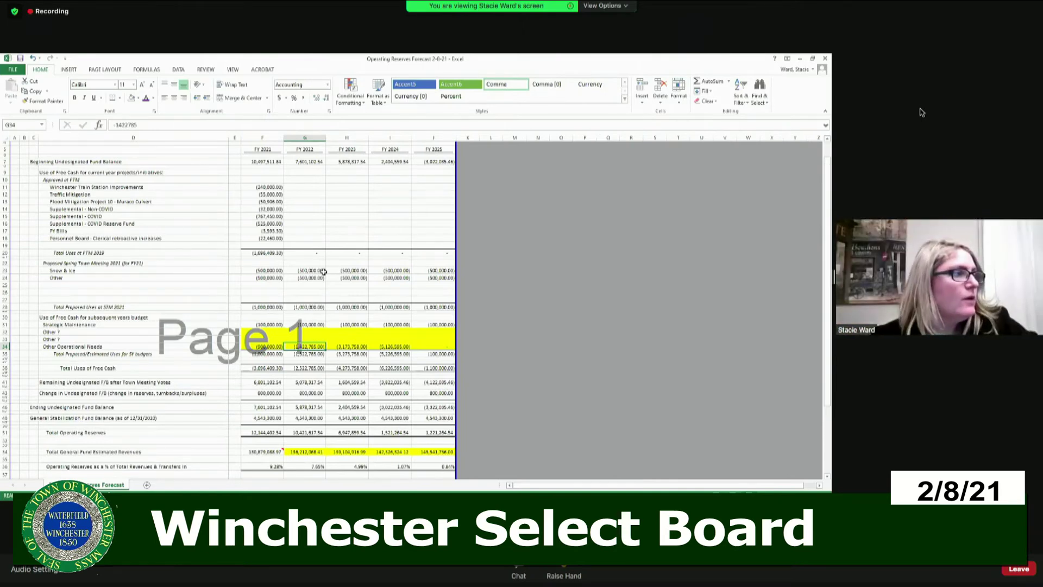
{"action": "left_click", "coordinate": [263, 347]}
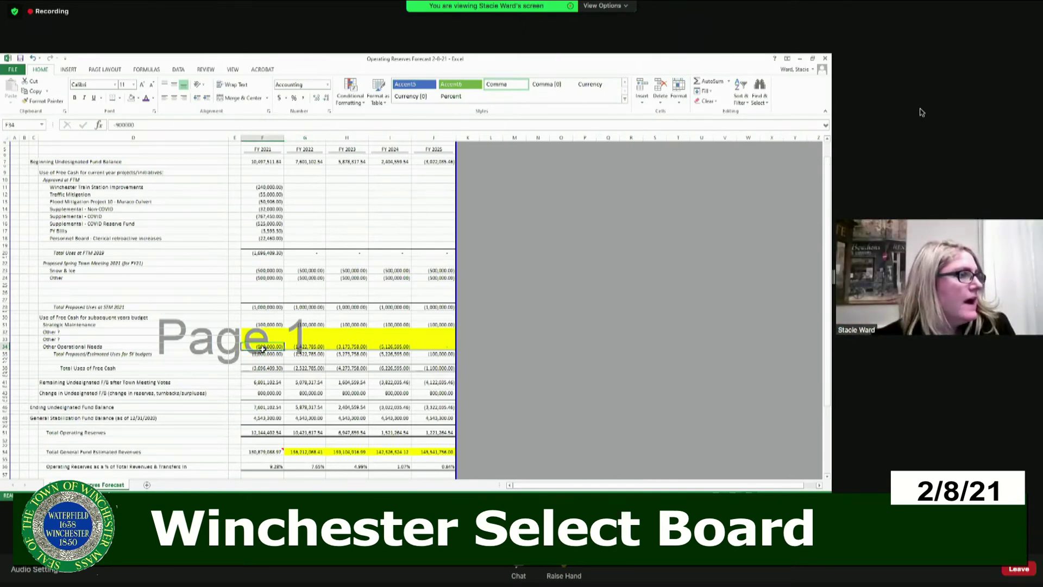
{"action": "left_click", "coordinate": [266, 323]}
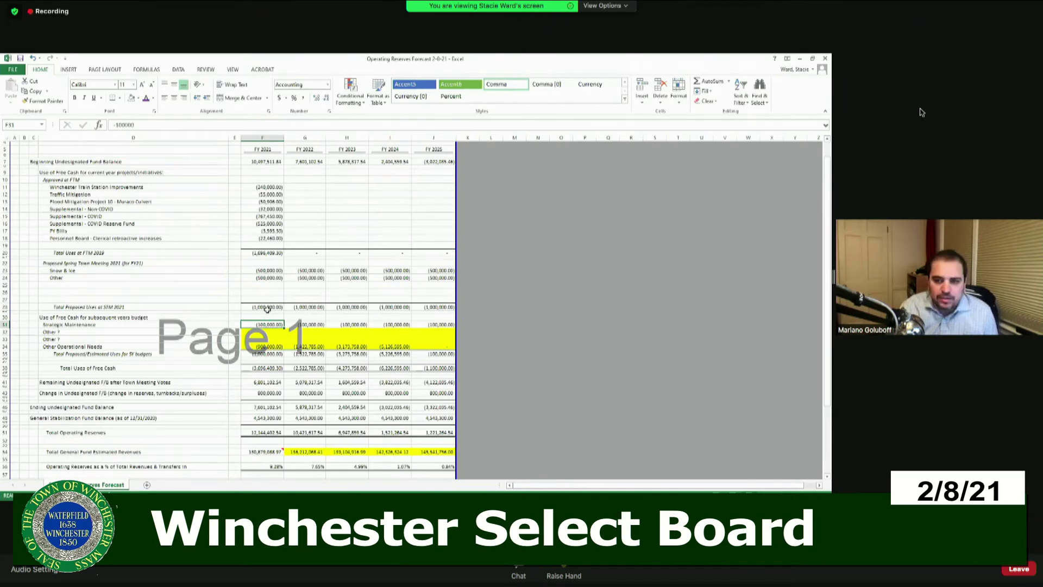
{"action": "left_click", "coordinate": [303, 201]}
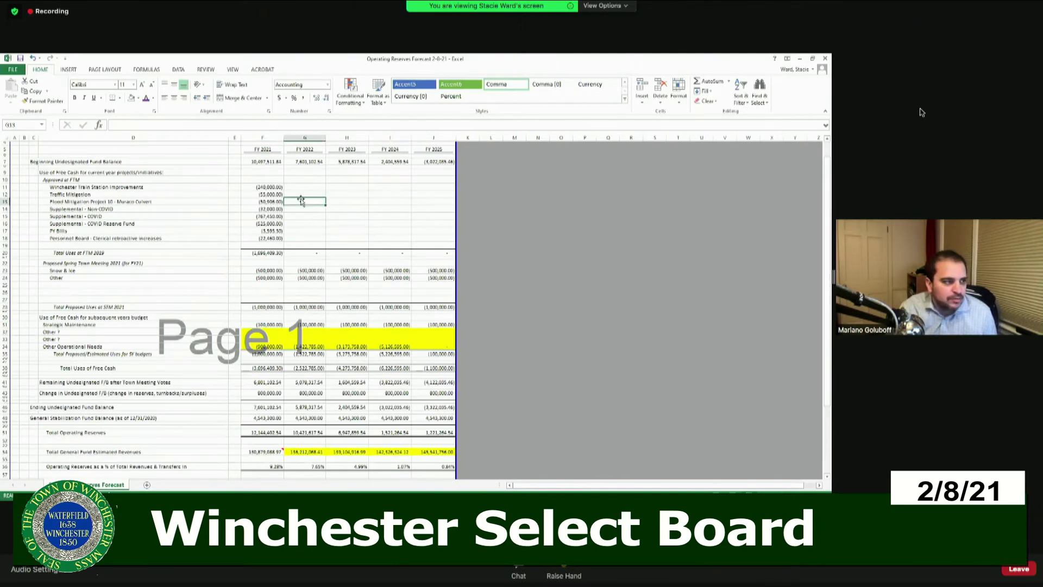
{"action": "left_click", "coordinate": [264, 225]}
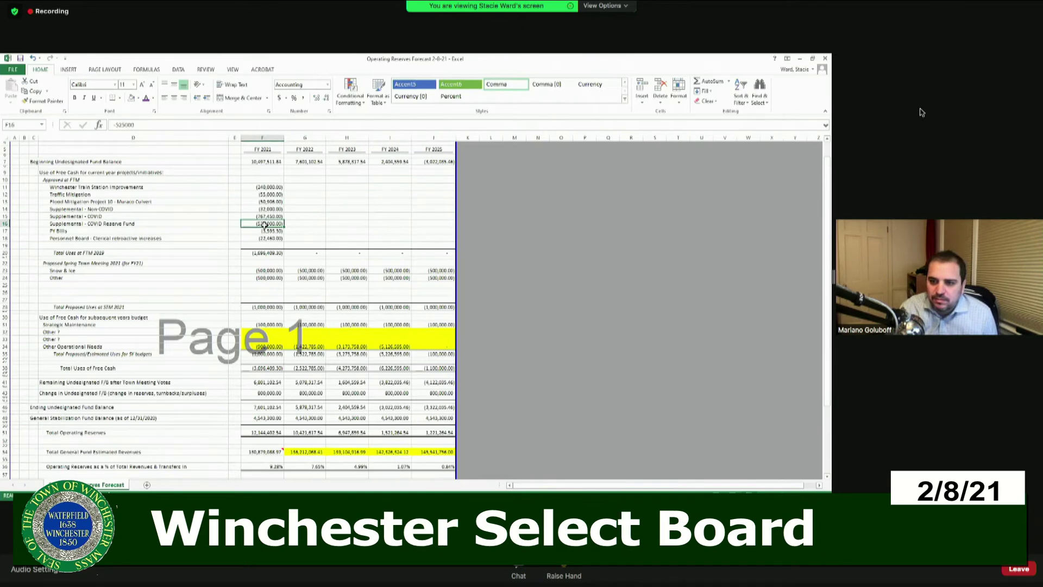